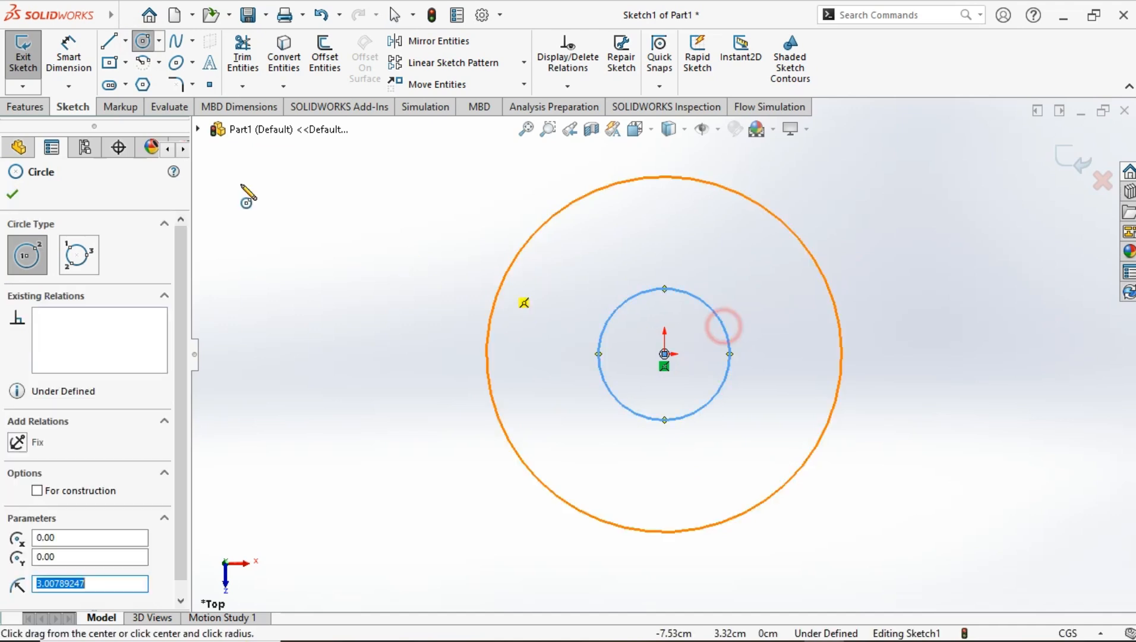
# Step: Dimension the outer circle's diameter and set it to 90 cm
pyautogui.click(68, 56)
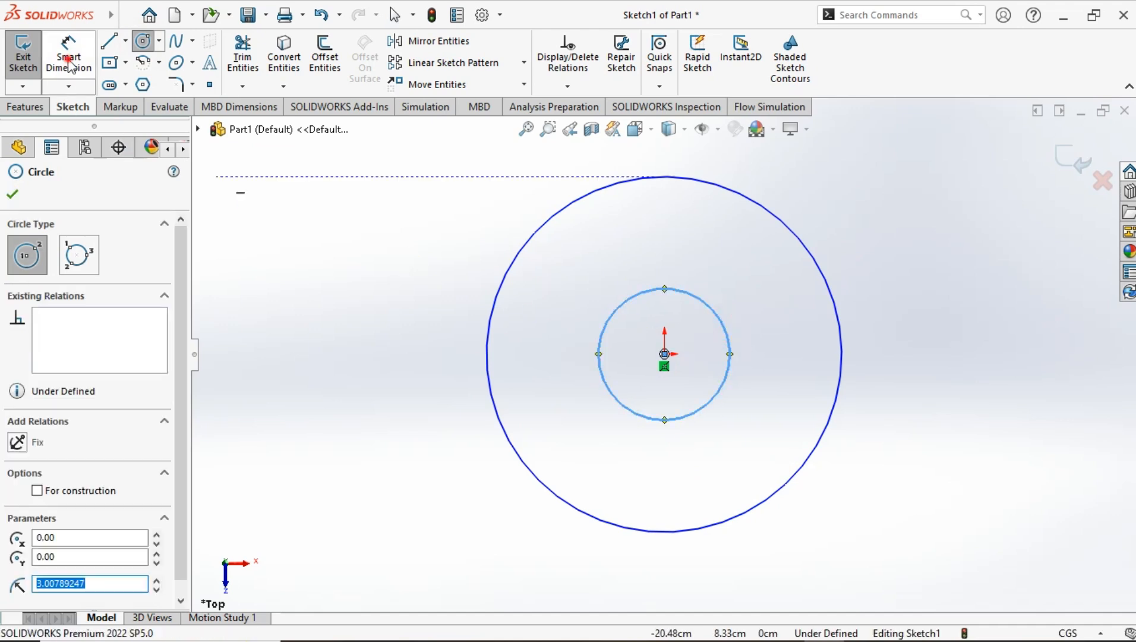
pyautogui.click(821, 261)
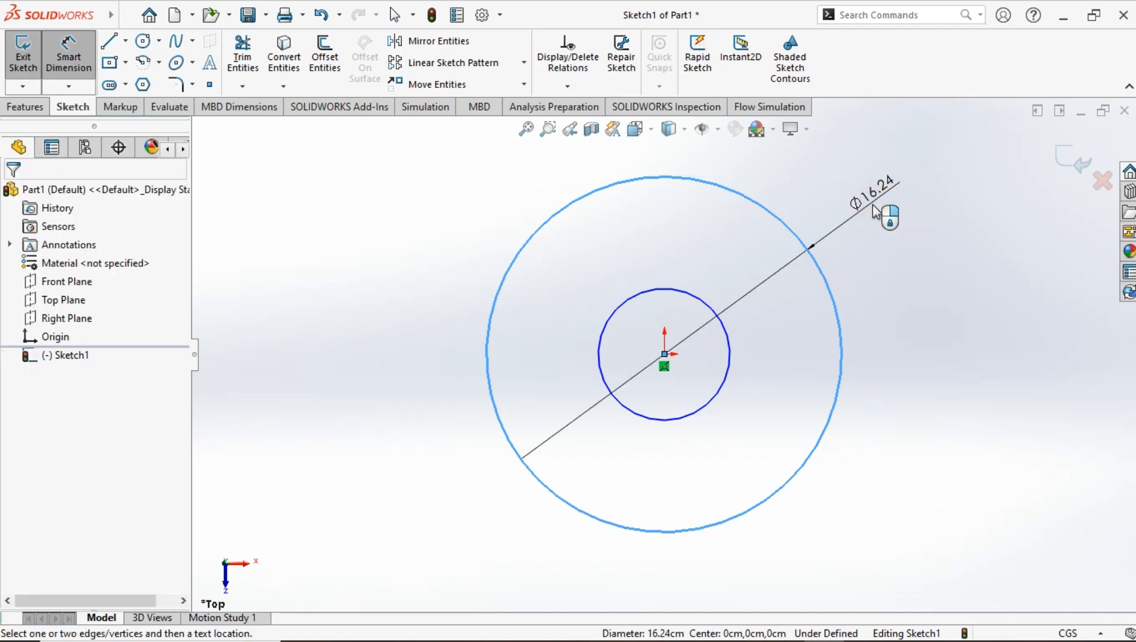
pyautogui.click(869, 213)
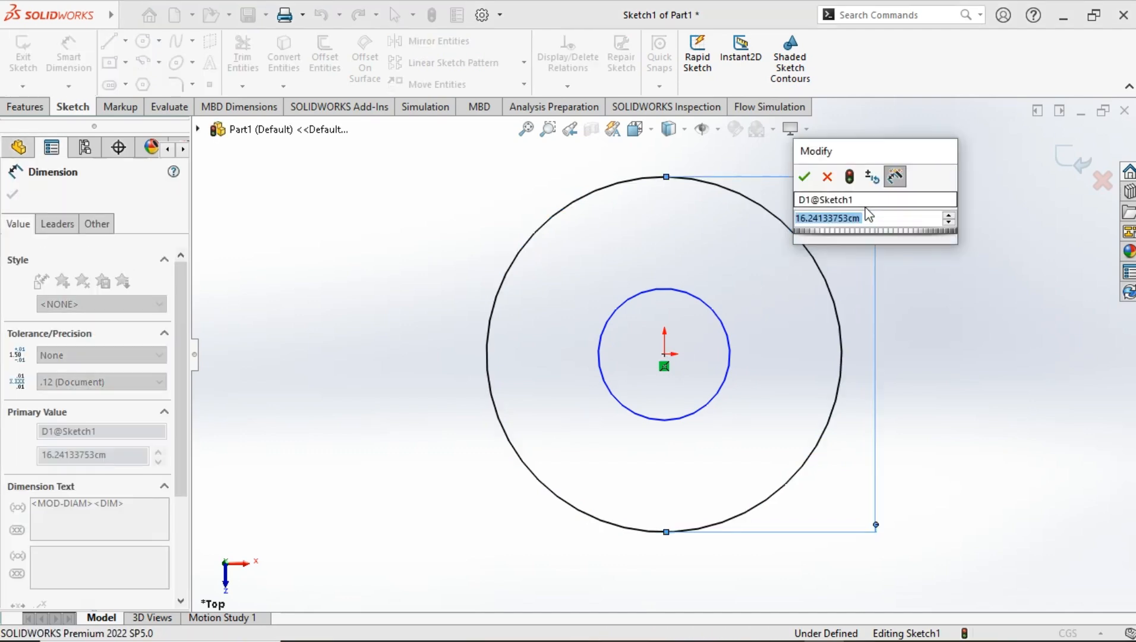
pyautogui.write('90')
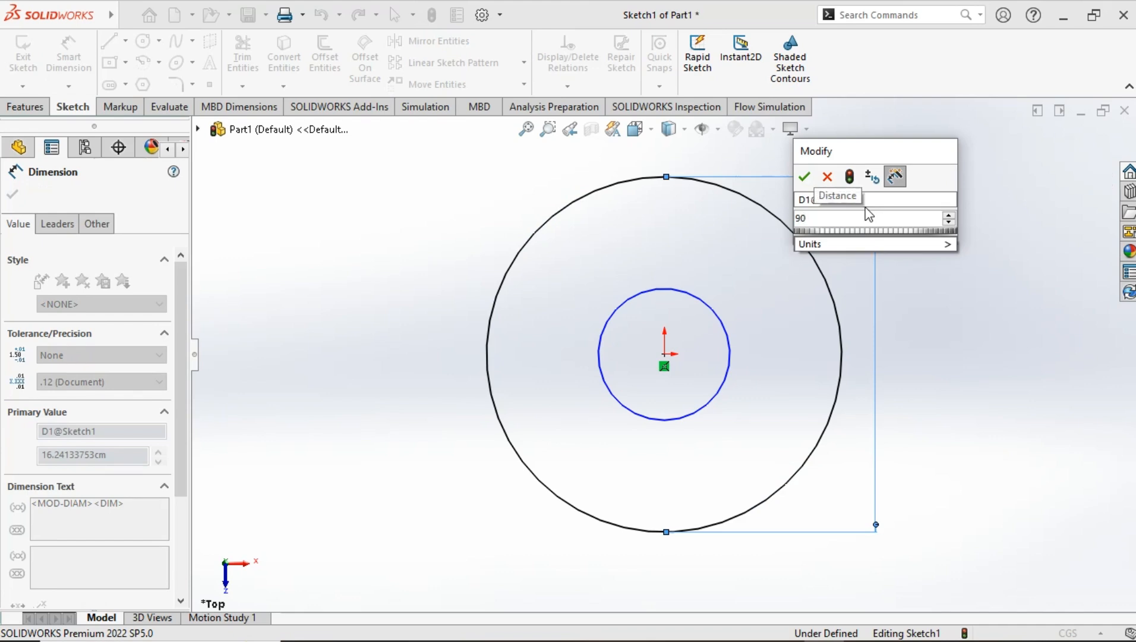
pyautogui.press('Return')
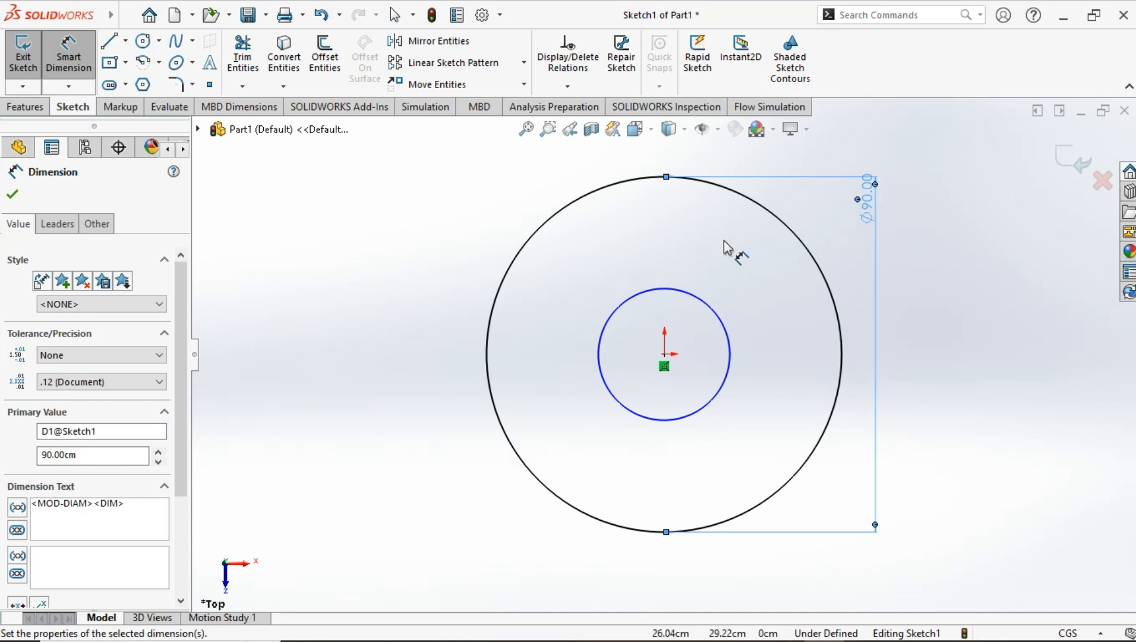
# Step: Dimension the inner circle's diameter, set it to 30 cm, and finish dimensioning
pyautogui.click(605, 324)
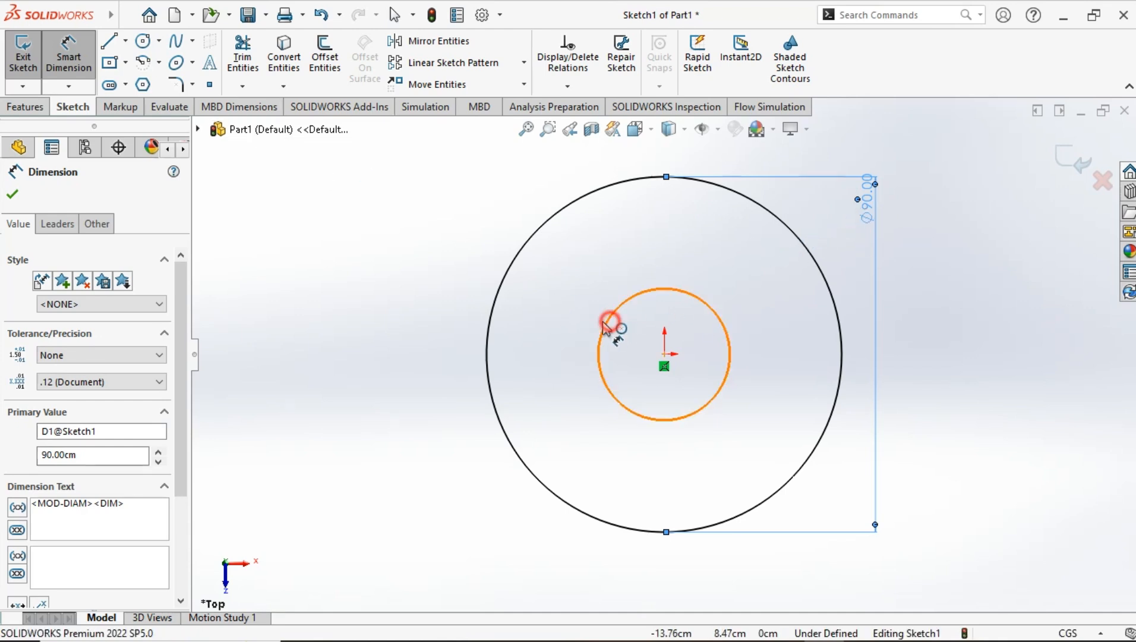
pyautogui.click(474, 204)
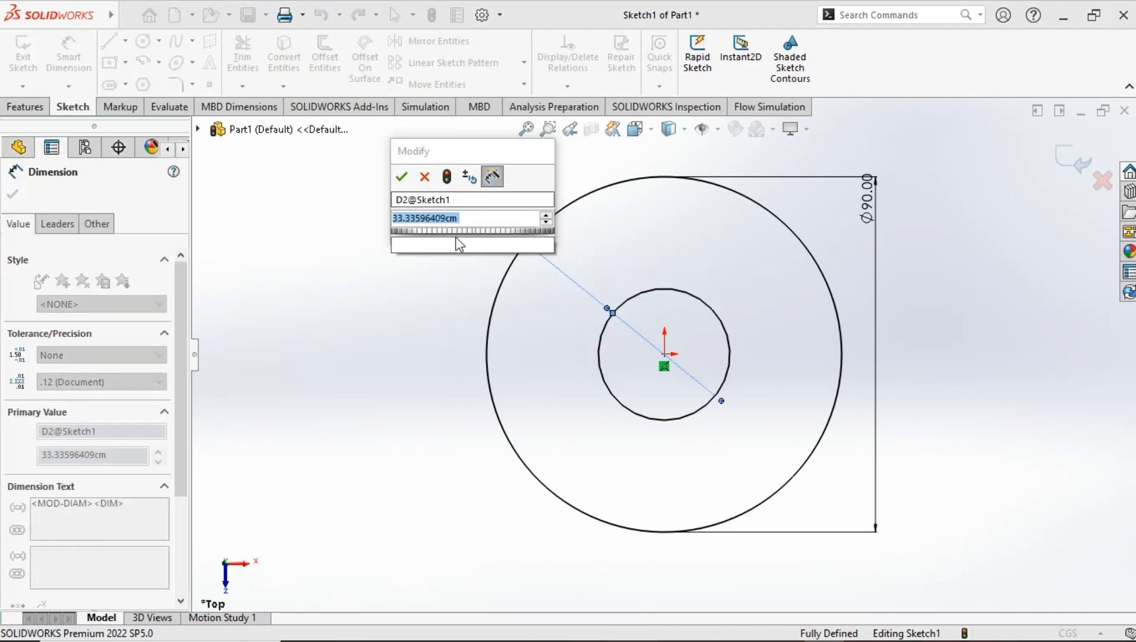
pyautogui.write('30')
pyautogui.press('Return')
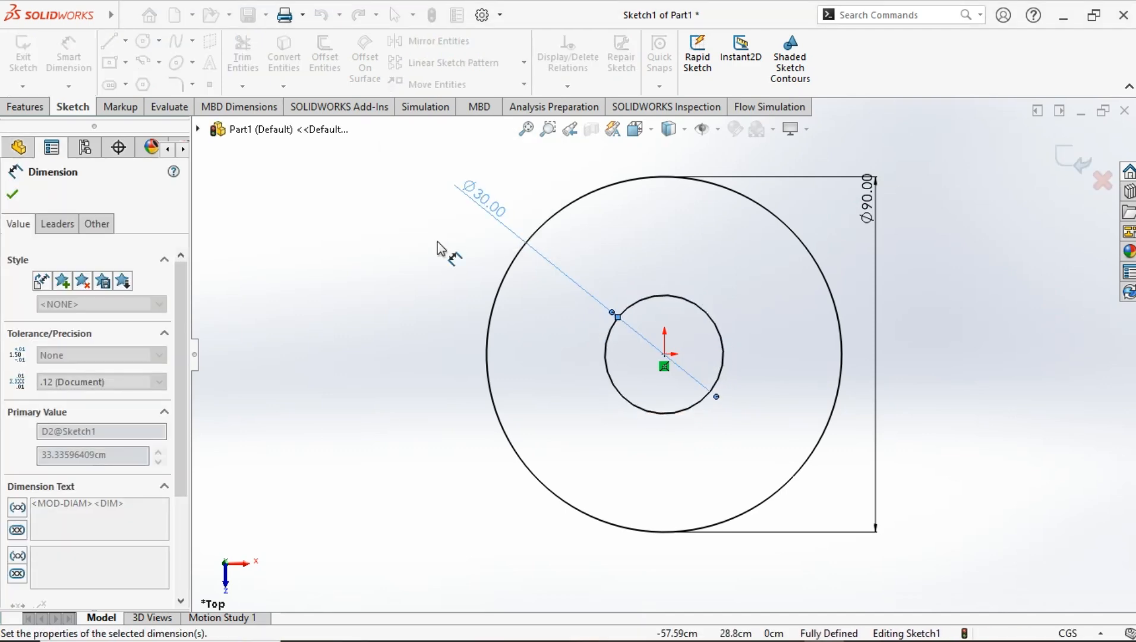
pyautogui.click(12, 194)
# Step: Extrude the two-circle profile as a blind boss to a depth of 80 cm
pyautogui.click(25, 106)
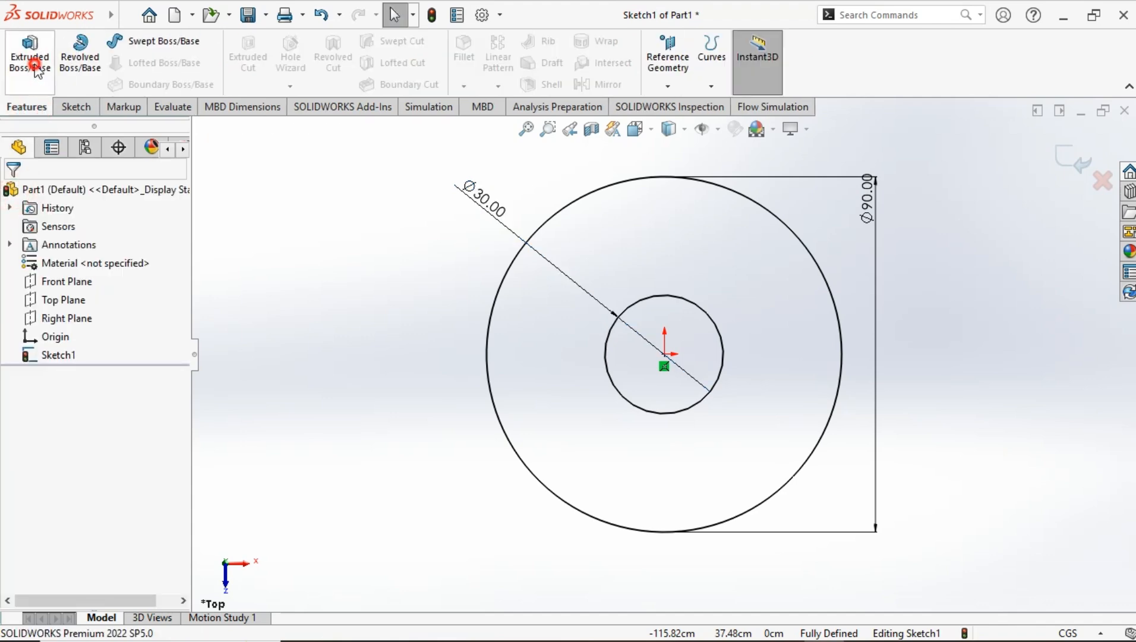
pyautogui.click(29, 59)
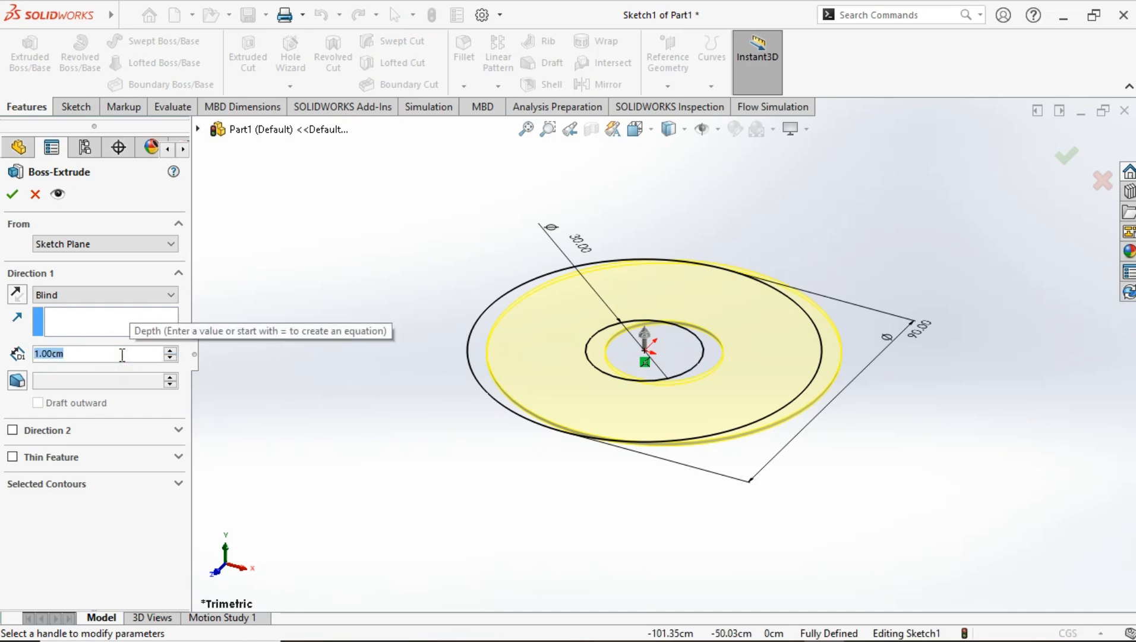
pyautogui.write('80')
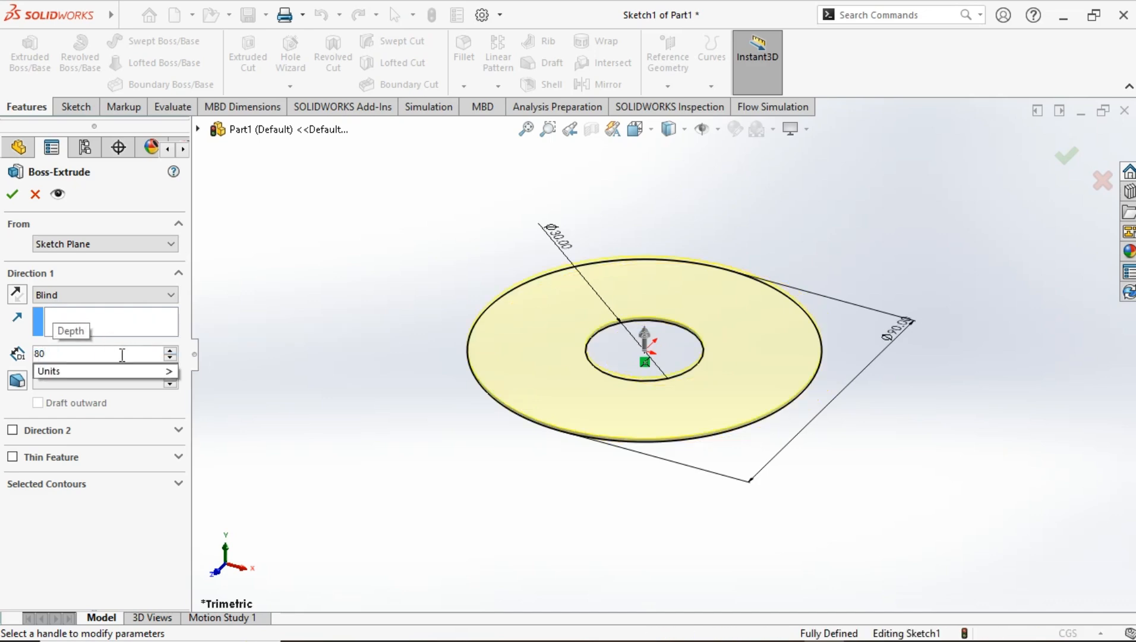
pyautogui.press('Return')
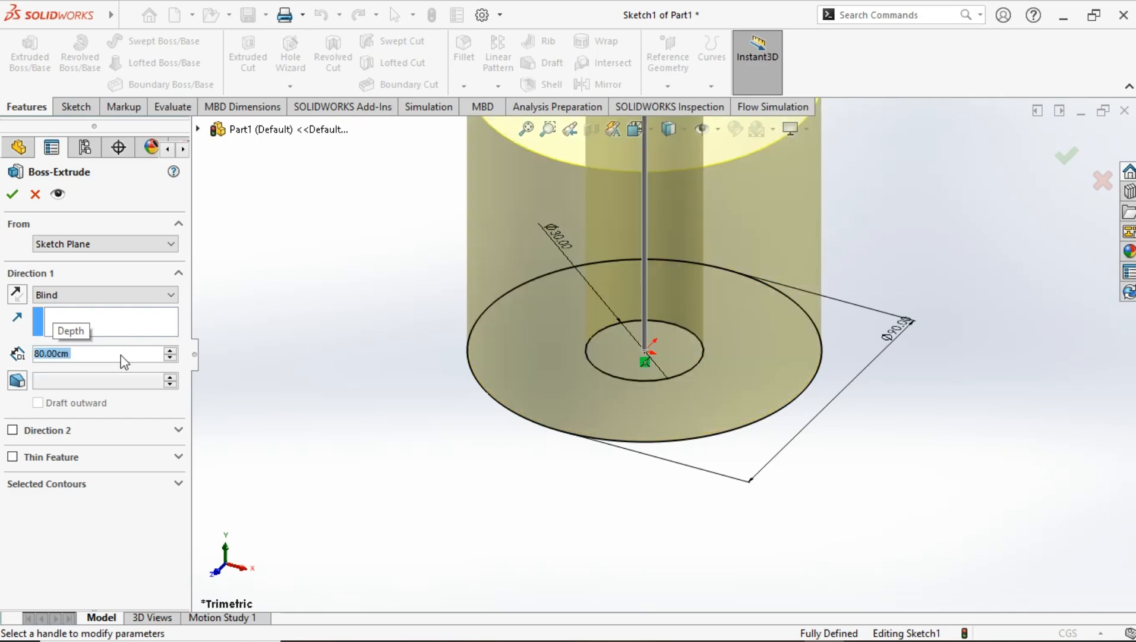
pyautogui.scroll(2, 574, 516)
pyautogui.scroll(2, 549, 516)
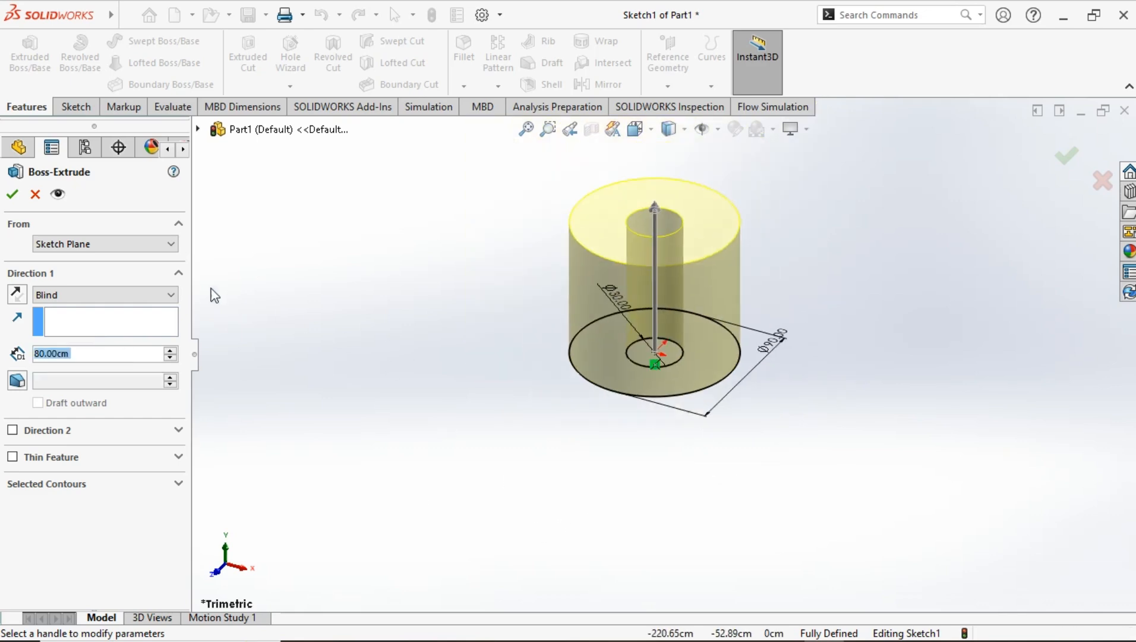
pyautogui.click(18, 200)
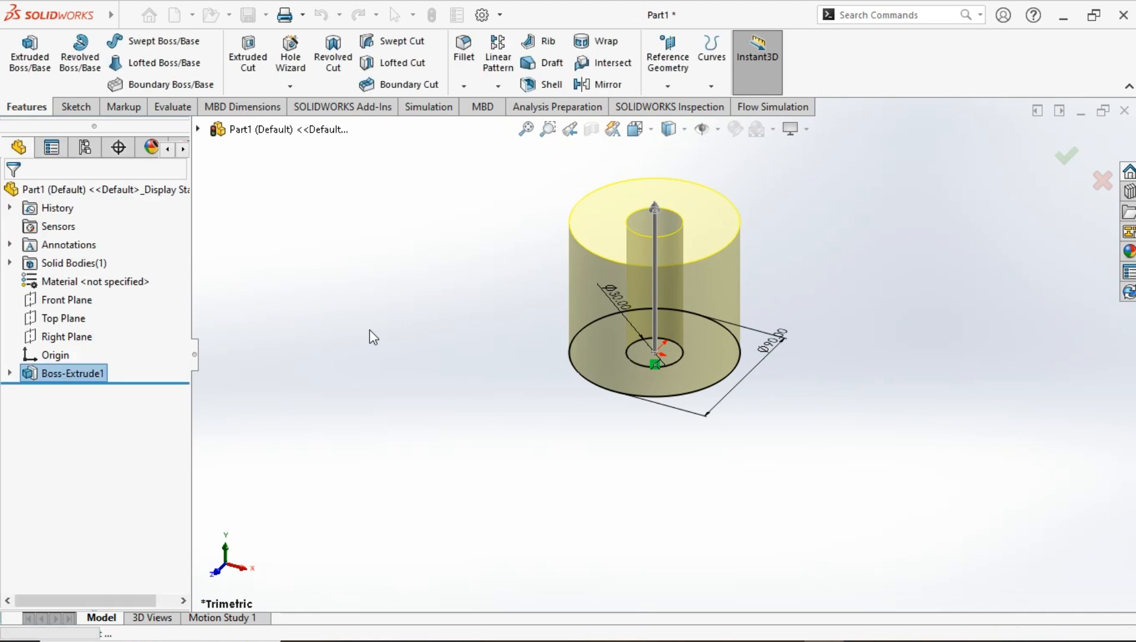
pyautogui.click(391, 332)
# Step: Start a sketch on the cylinder's upper ring face and draw an origin-centred circle with a radius of about 26.4 cm
pyautogui.click(622, 252)
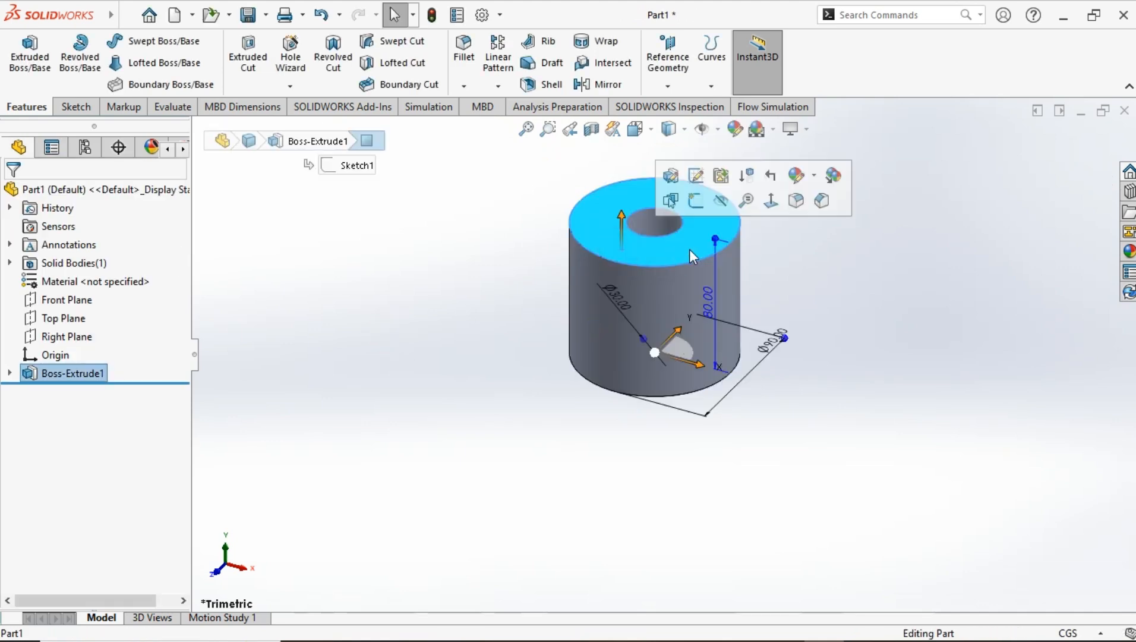
pyautogui.click(700, 202)
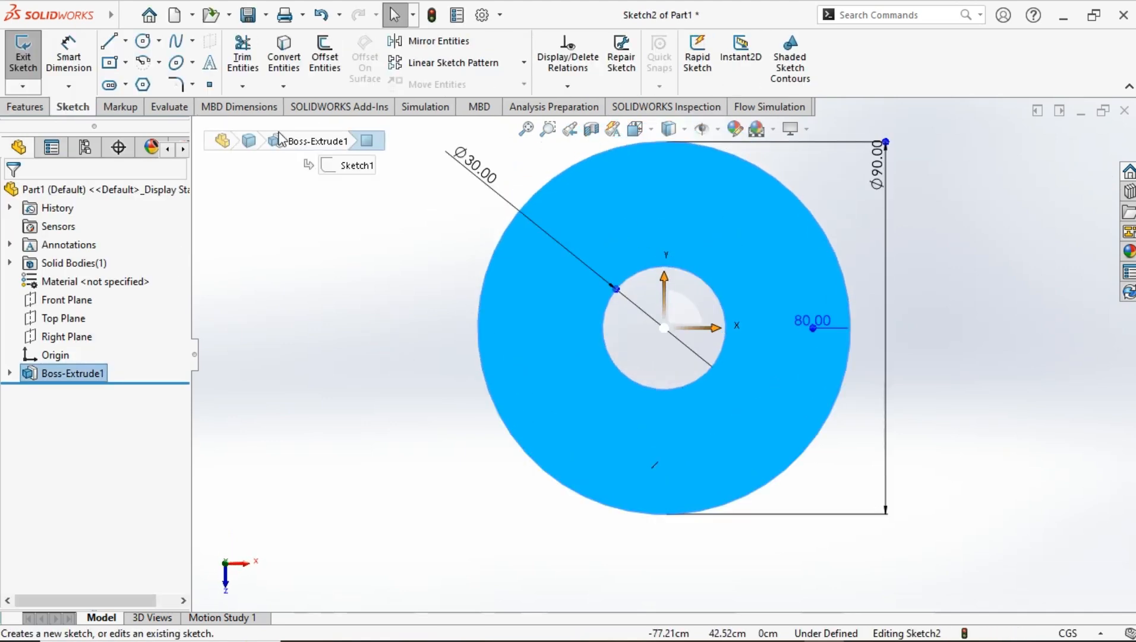
pyautogui.click(665, 327)
pyautogui.click(752, 263)
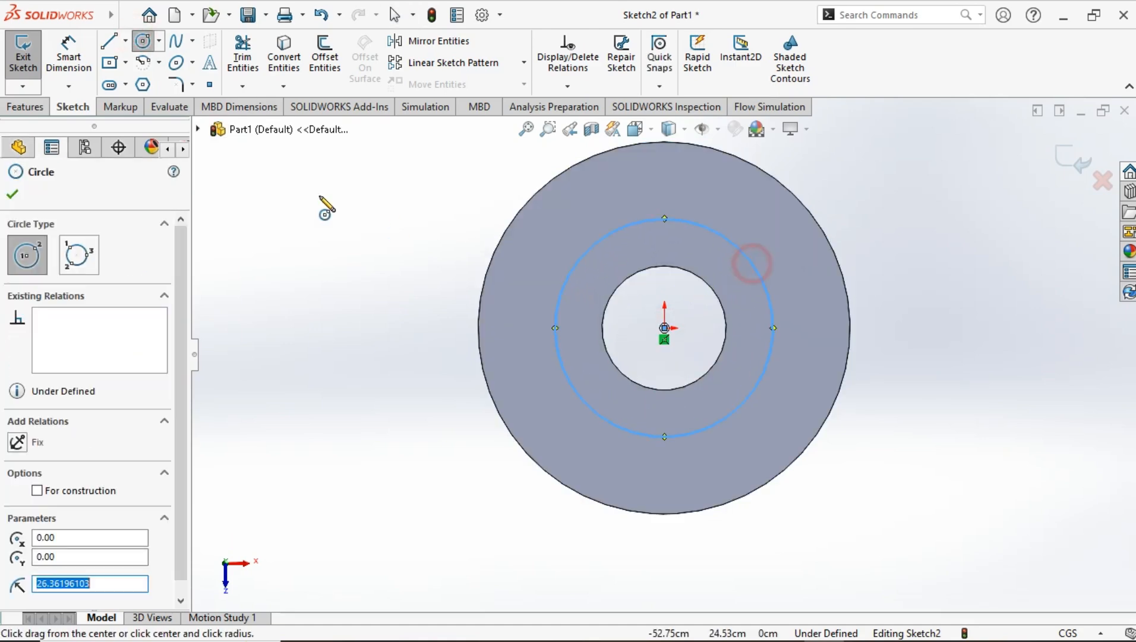
# Step: Dimension the new circle on the ring face and set its diameter to 70 cm
pyautogui.click(68, 52)
pyautogui.click(757, 271)
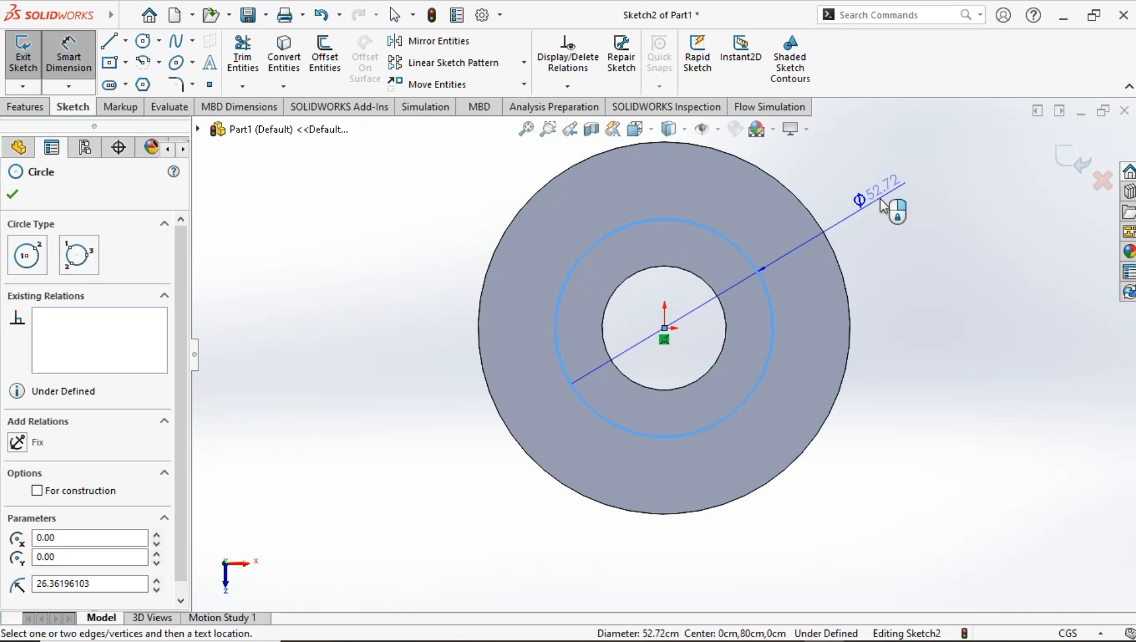
pyautogui.click(885, 199)
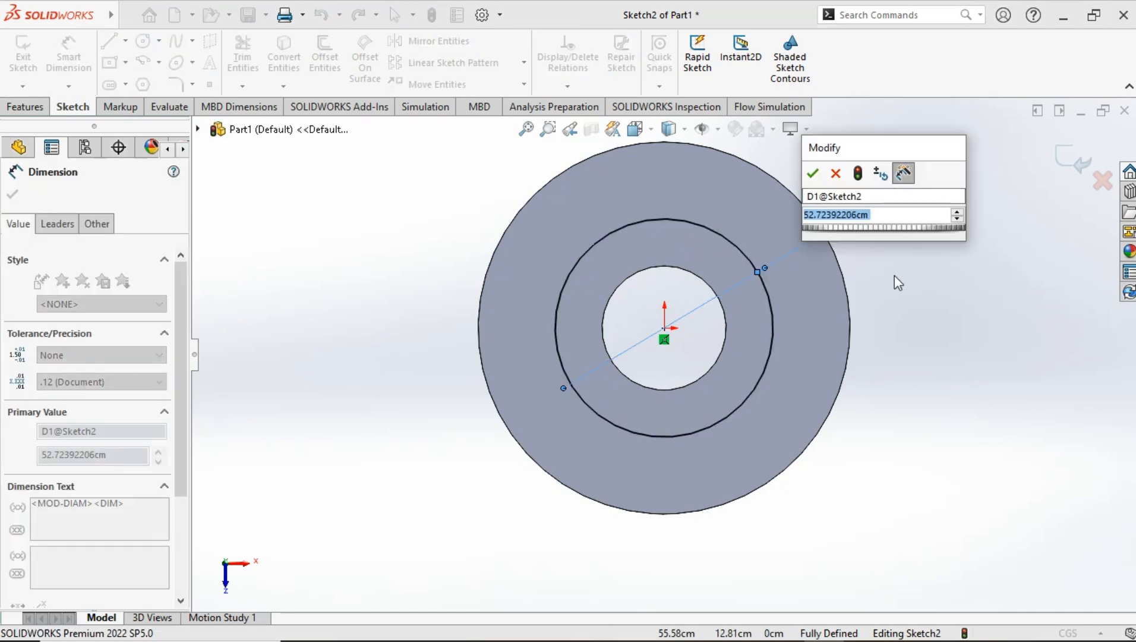
pyautogui.write('70')
pyautogui.press('Return')
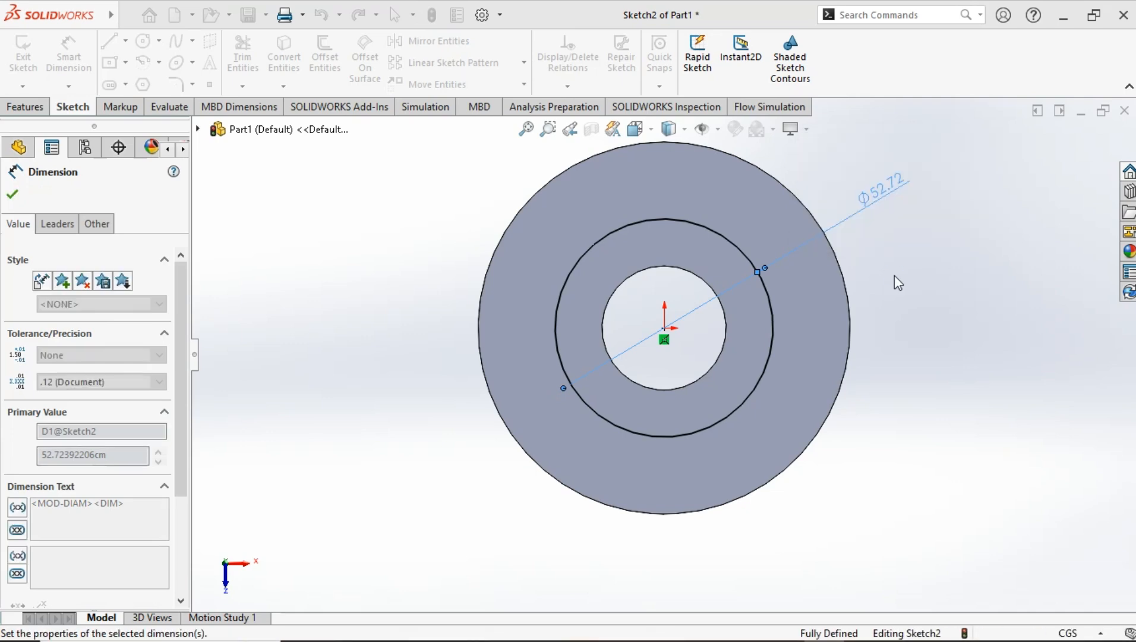
pyautogui.click(13, 194)
# Step: Cut-extrude the 70 cm circle as a blind recess 20 cm deep into the cylinder
pyautogui.click(26, 107)
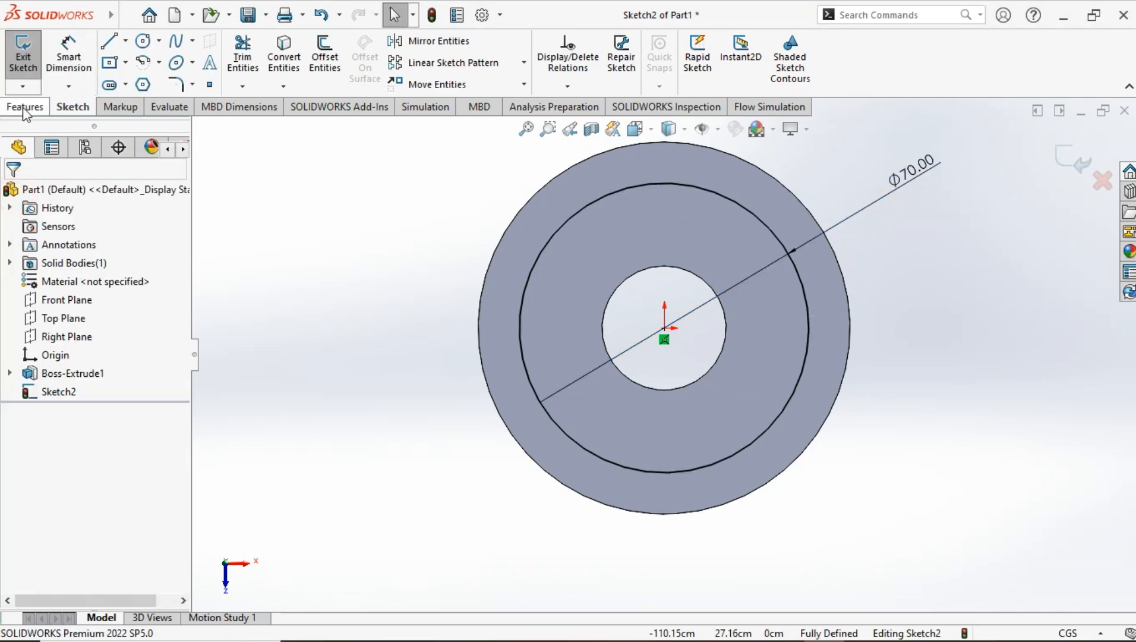
pyautogui.click(238, 57)
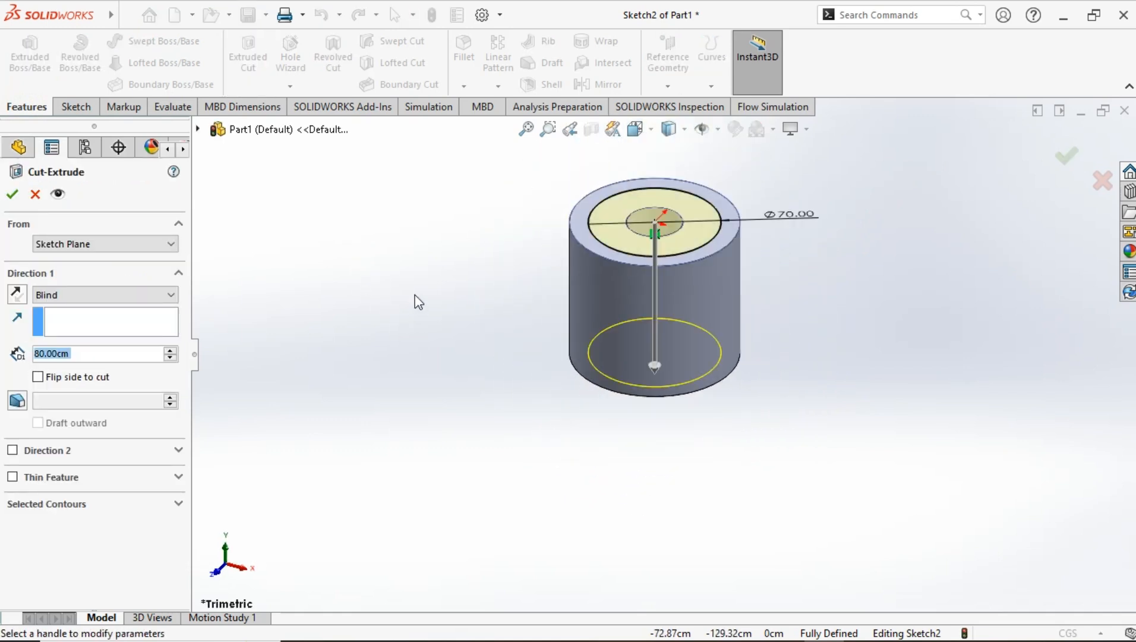
pyautogui.click(55, 353)
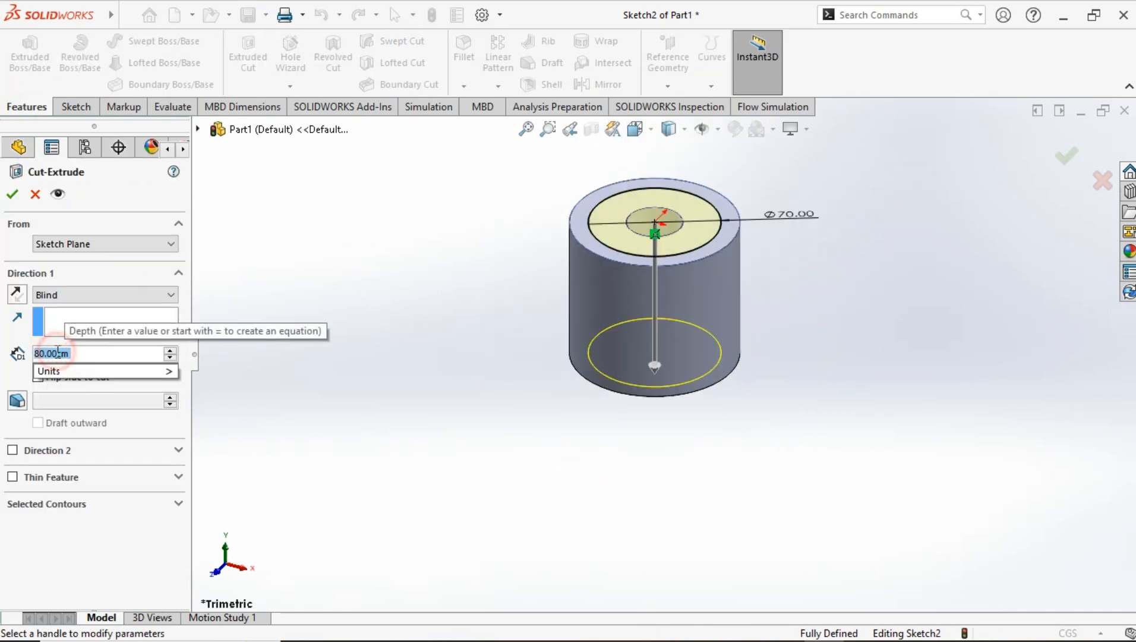
pyautogui.write('20')
pyautogui.press('Return')
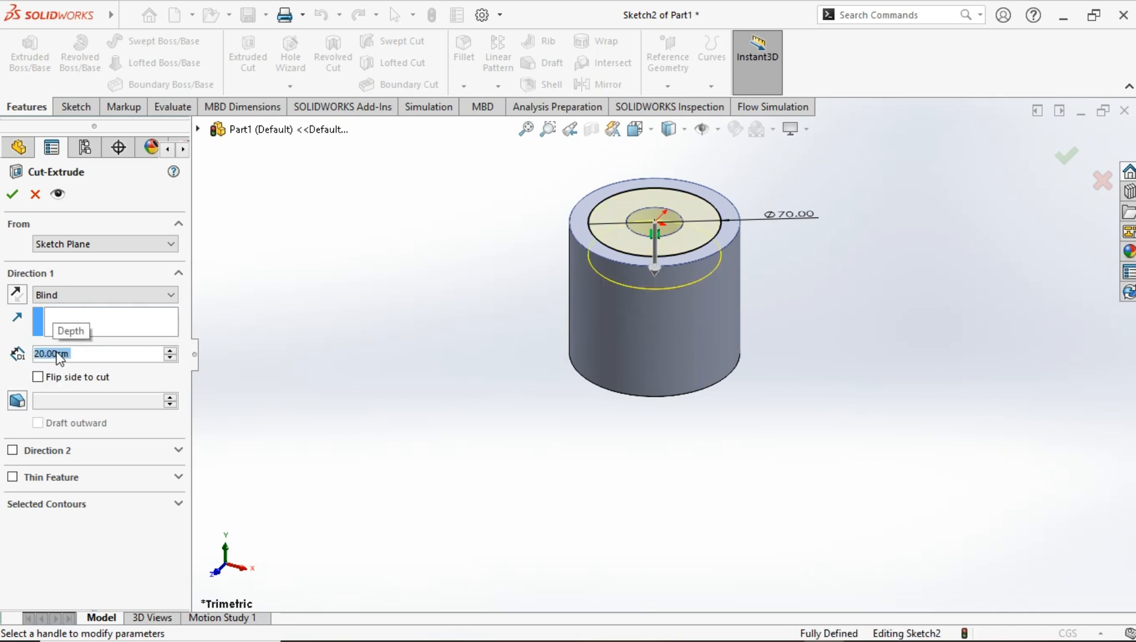
pyautogui.click(22, 194)
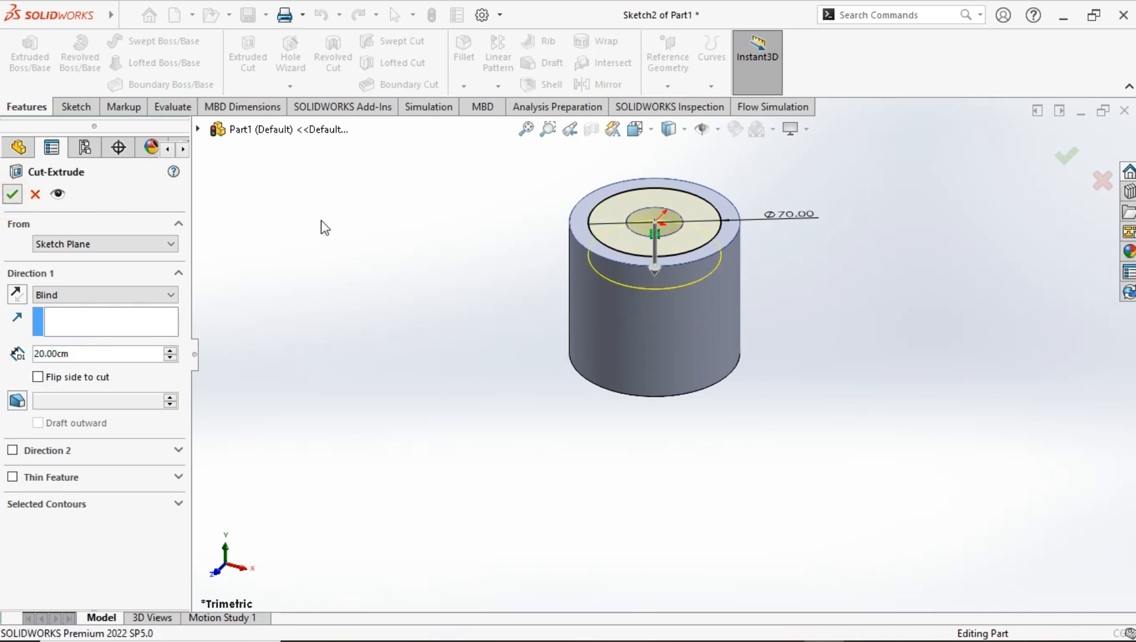
# Step: Start a sketch on the Top Plane and draw an origin-centred circle around the cylinder with a radius of about 54.8 cm
pyautogui.moveTo(348, 224); pyautogui.dragTo(303, 459, button='middle')
pyautogui.click(68, 318)
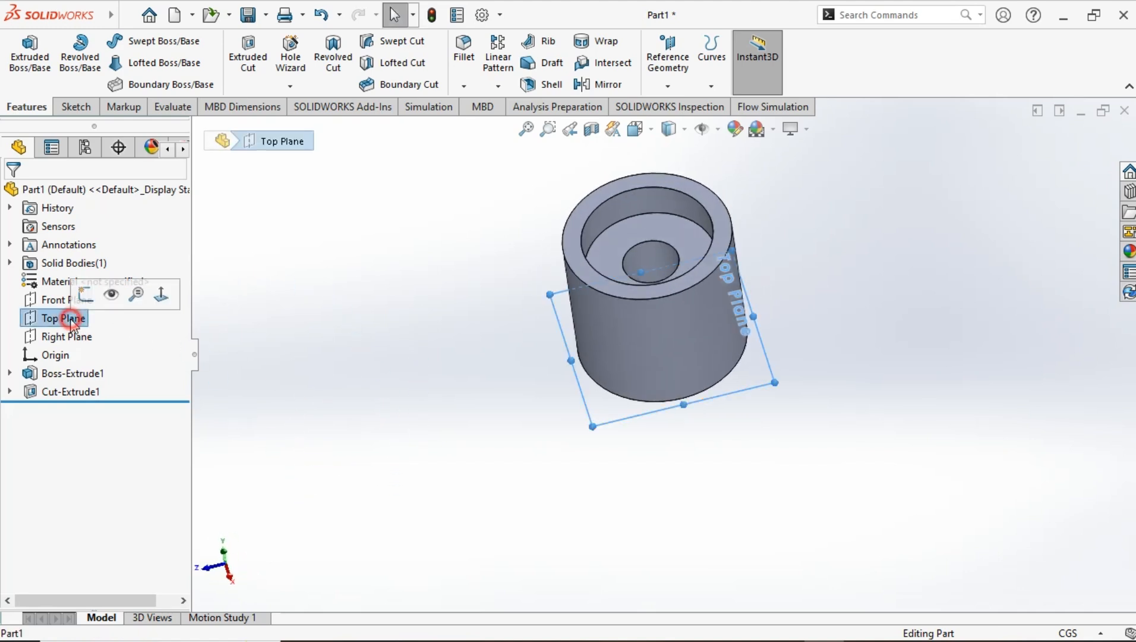
pyautogui.click(87, 303)
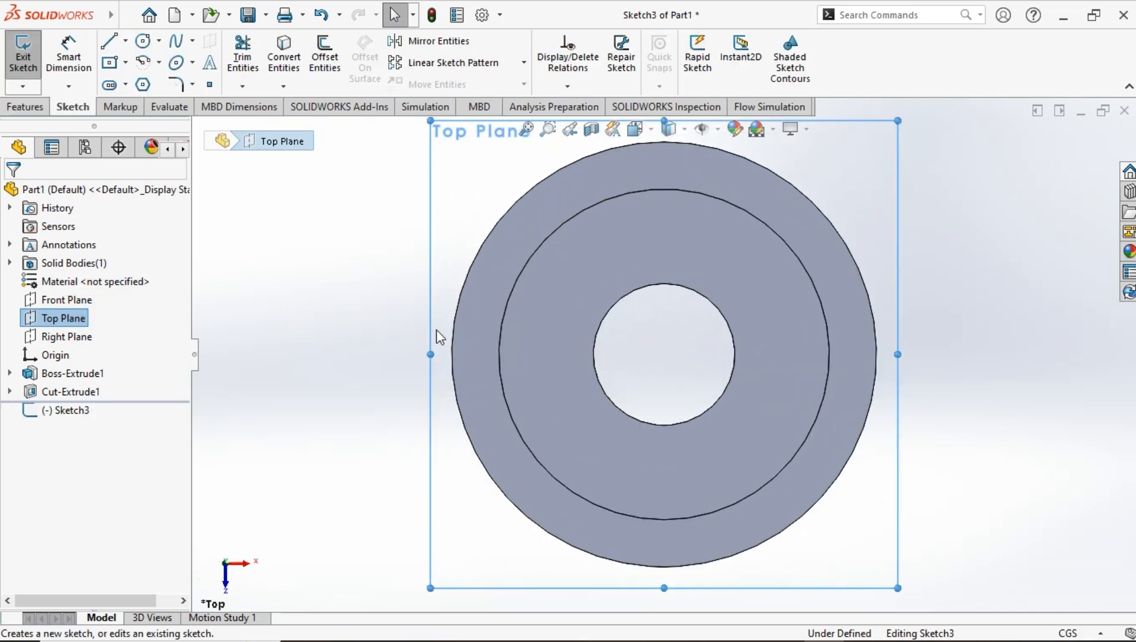
pyautogui.scroll(-2, 688, 370)
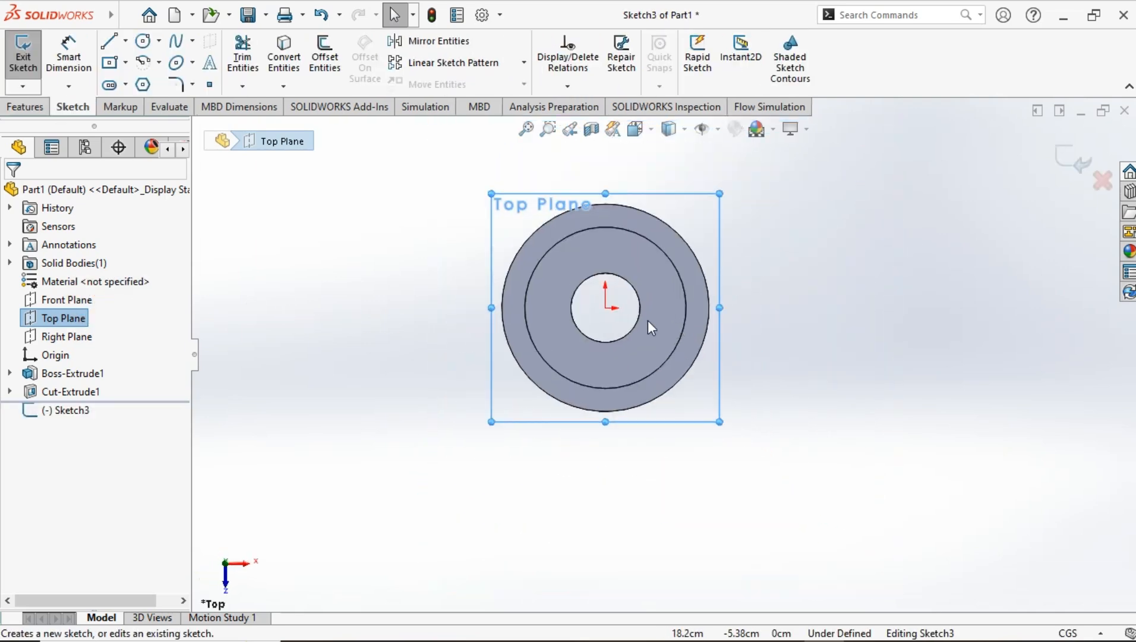
pyautogui.scroll(-2, 648, 321)
pyautogui.click(141, 42)
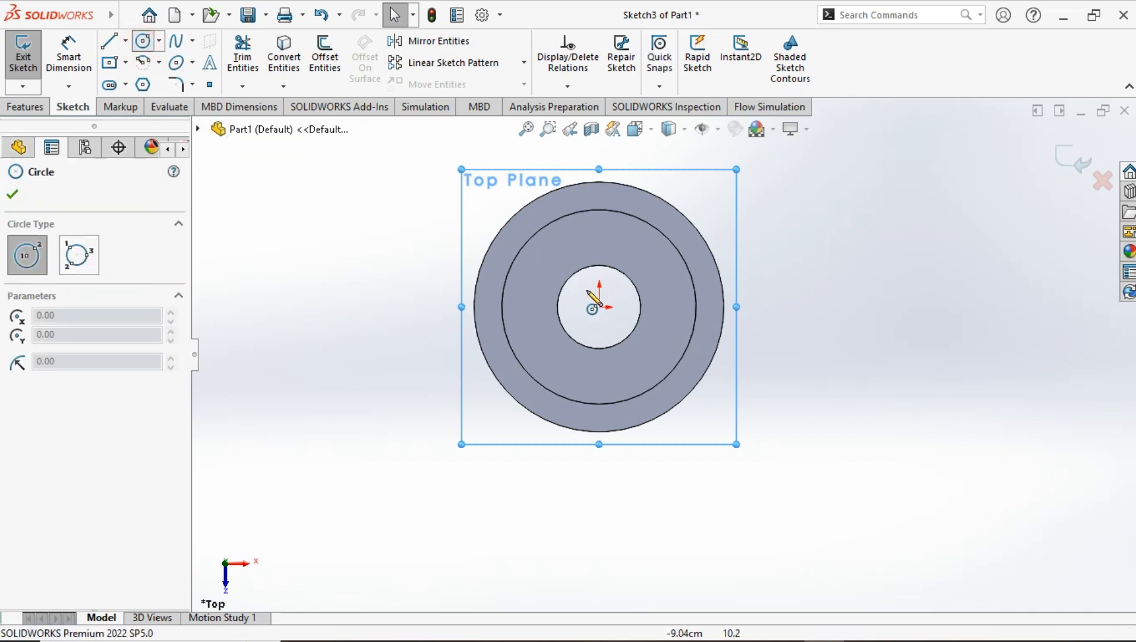
pyautogui.click(599, 307)
pyautogui.click(607, 457)
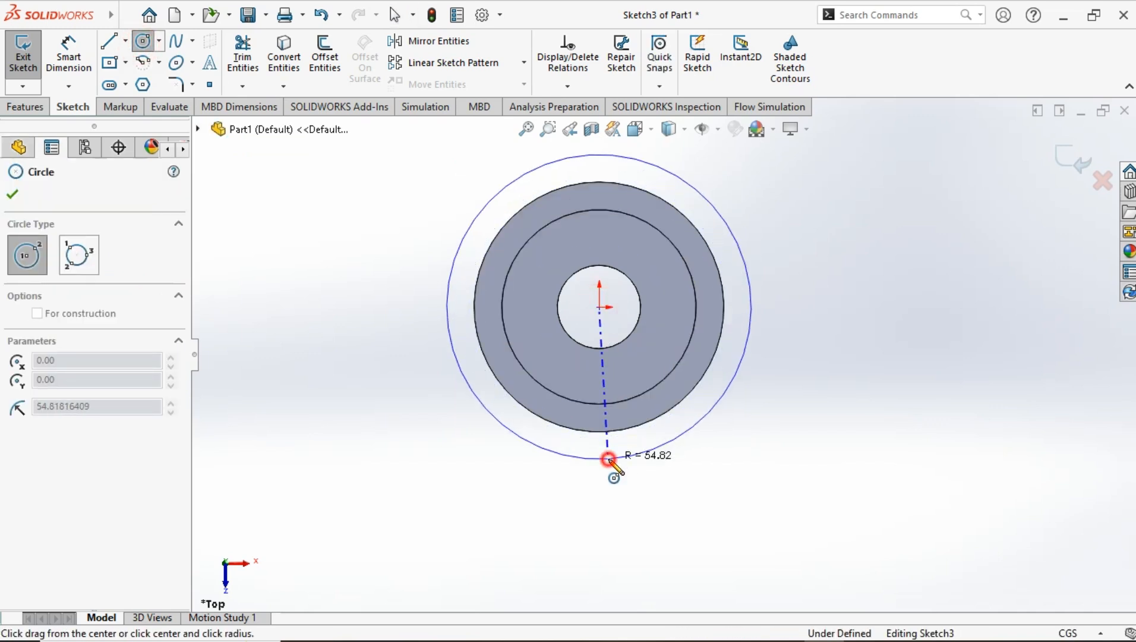
# Step: Dimension the circle surrounding the cylinder and set its diameter to 100 cm
pyautogui.click(70, 51)
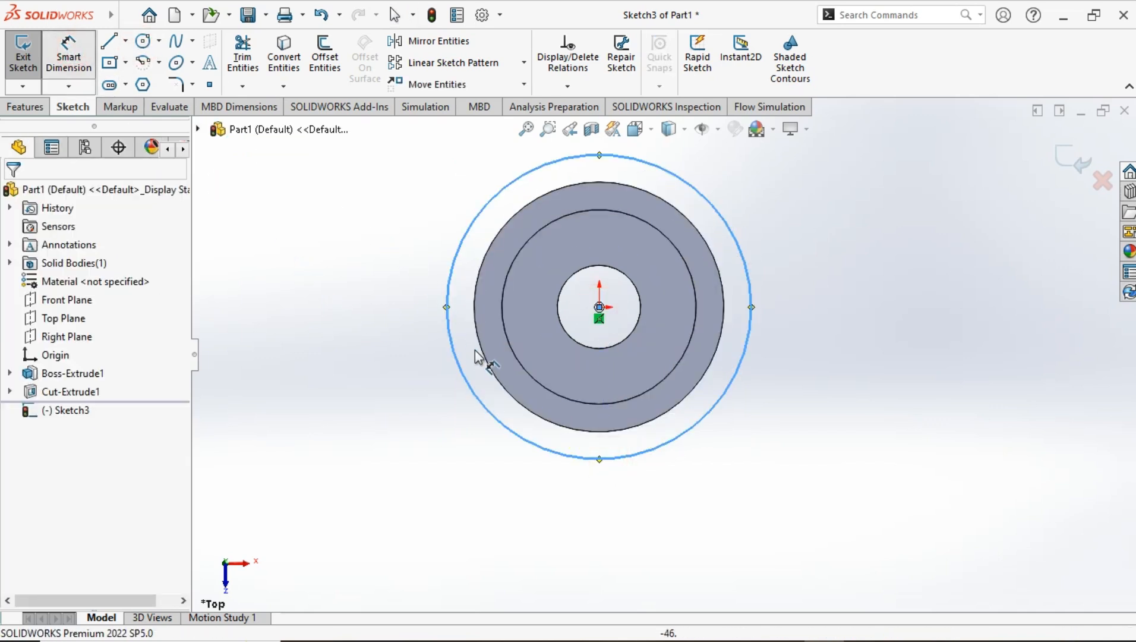
pyautogui.scroll(3, 540, 406)
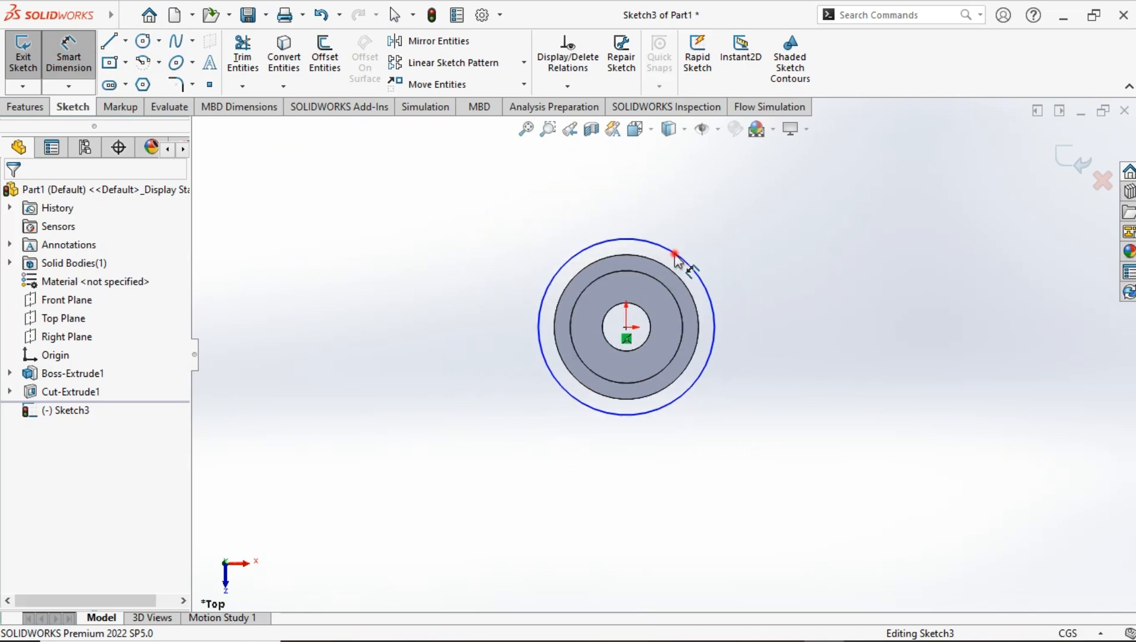
pyautogui.click(671, 252)
pyautogui.click(737, 217)
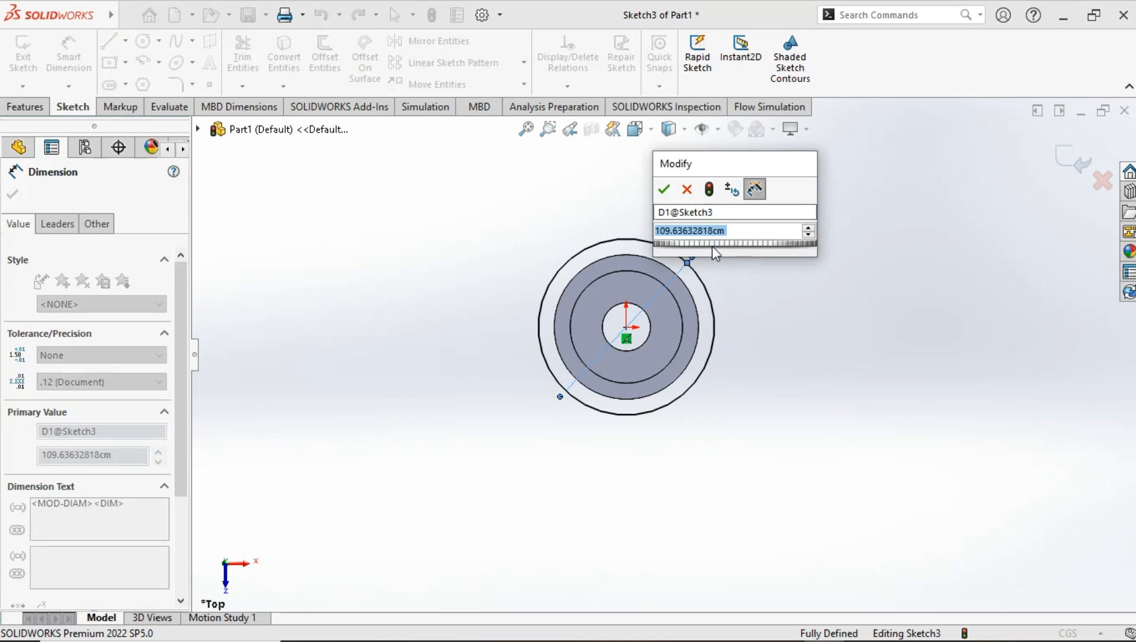
pyautogui.write('100')
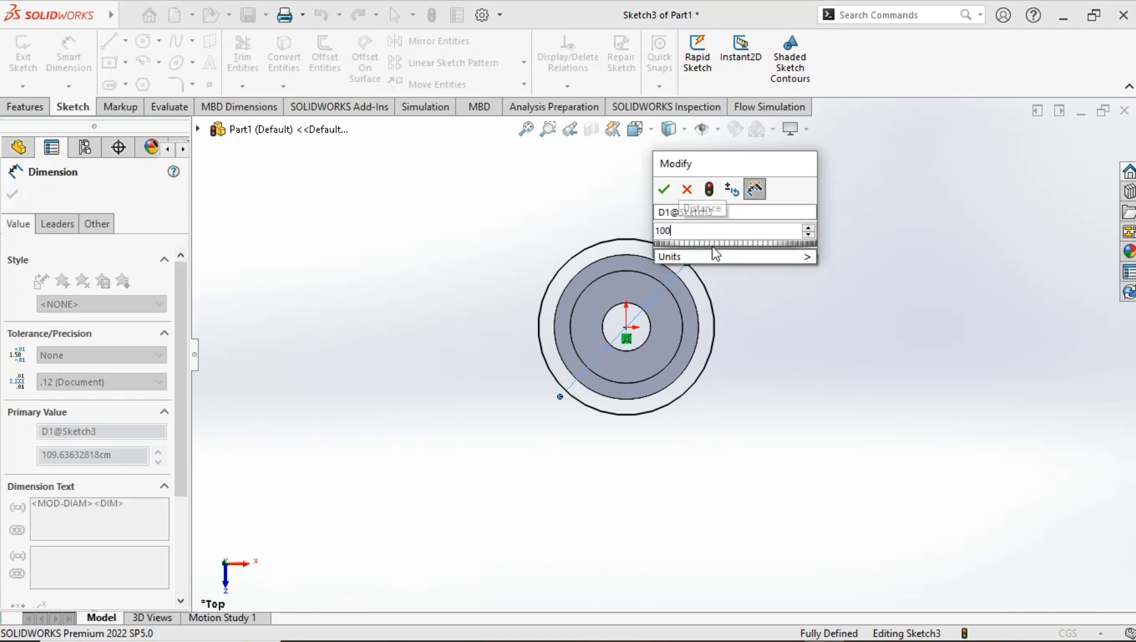
pyautogui.press('Return')
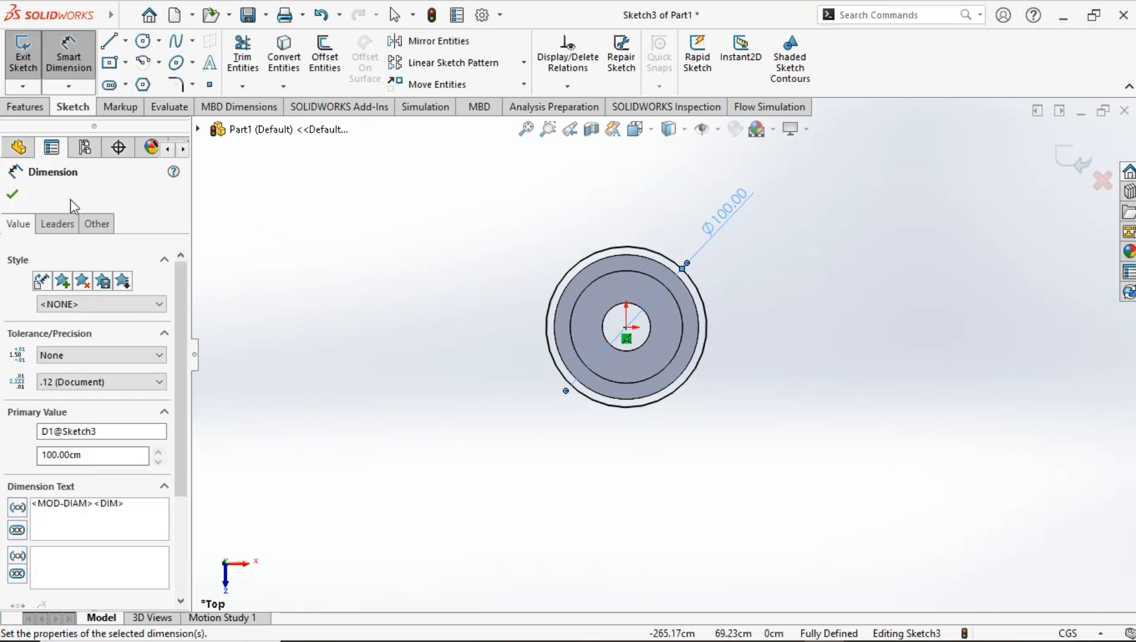
# Step: Draw two concentric circles, about 35 cm and 60.5 cm in diameter, centred about 128.5 cm along the positive X axis from the origin
pyautogui.click(11, 198)
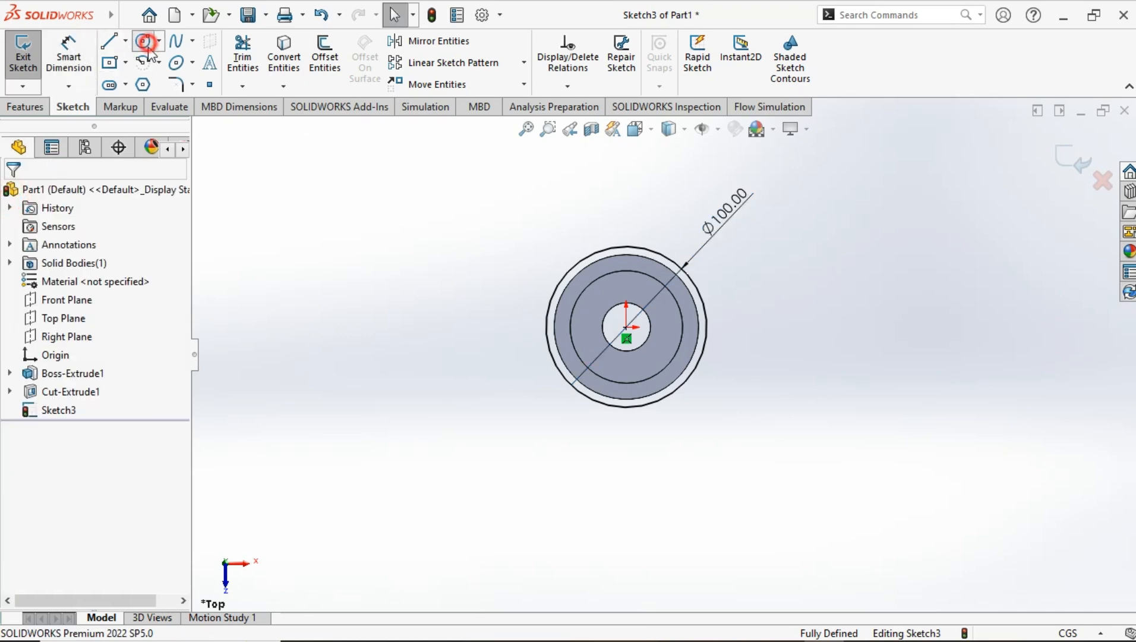
pyautogui.click(145, 42)
pyautogui.click(833, 327)
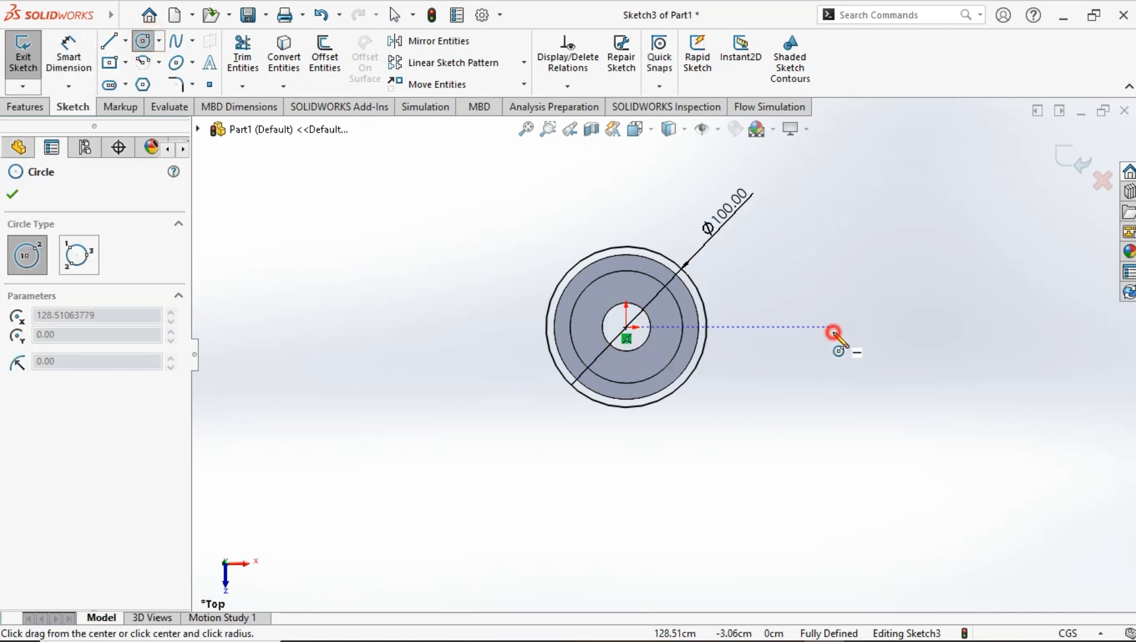
pyautogui.click(854, 346)
pyautogui.click(833, 327)
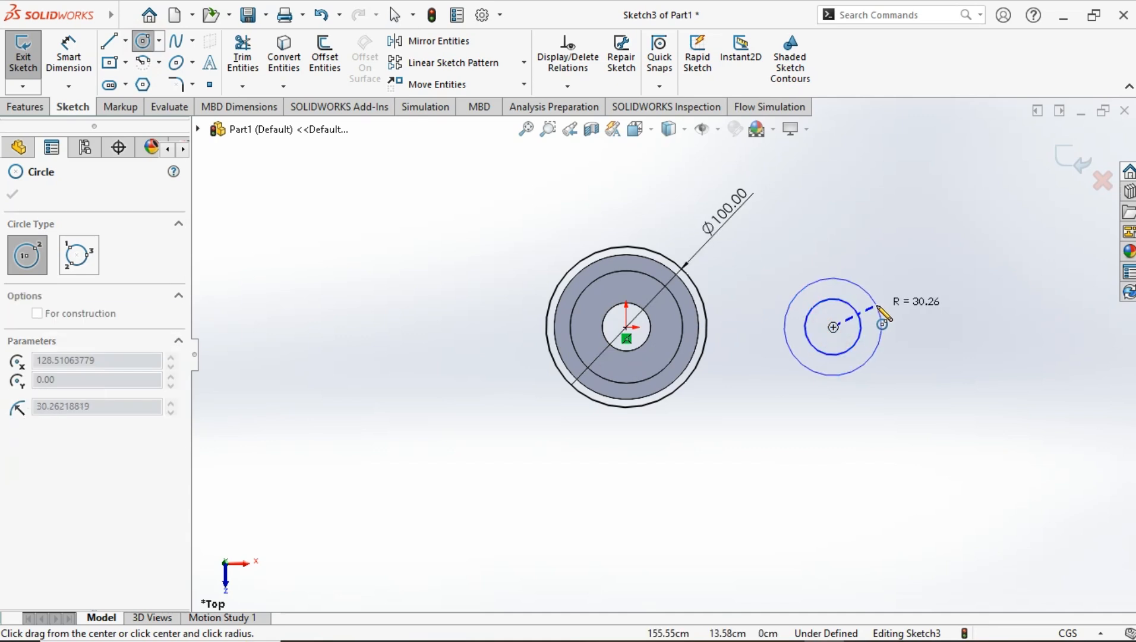
pyautogui.click(873, 300)
pyautogui.click(13, 194)
# Step: Dimension the larger of the two concentric side circles and set its diameter to 25 cm
pyautogui.click(69, 53)
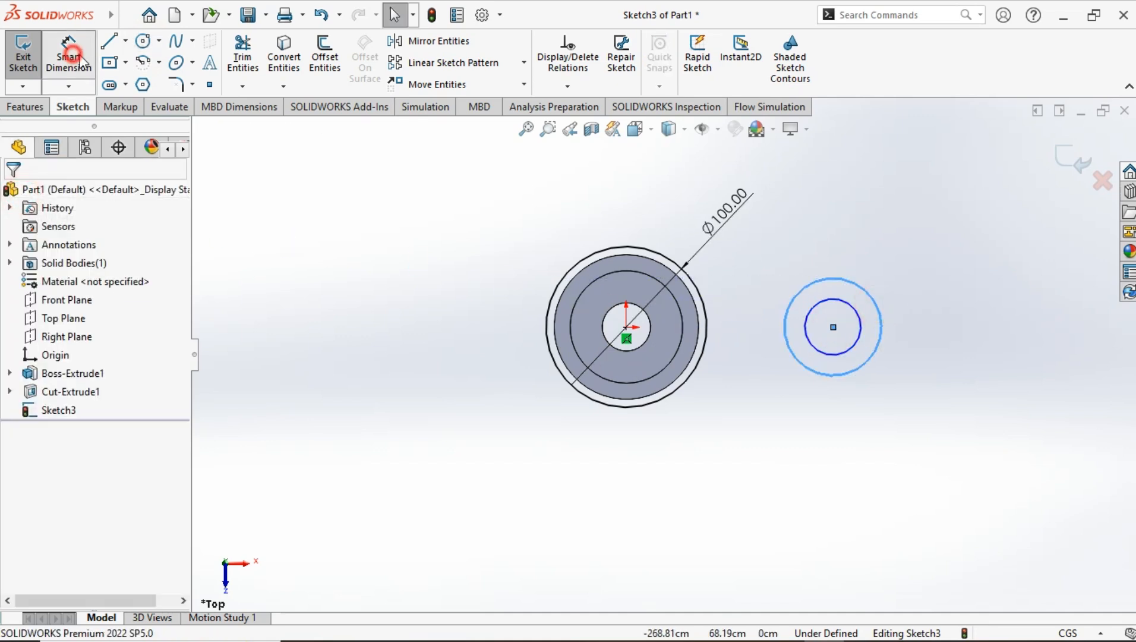
pyautogui.click(868, 292)
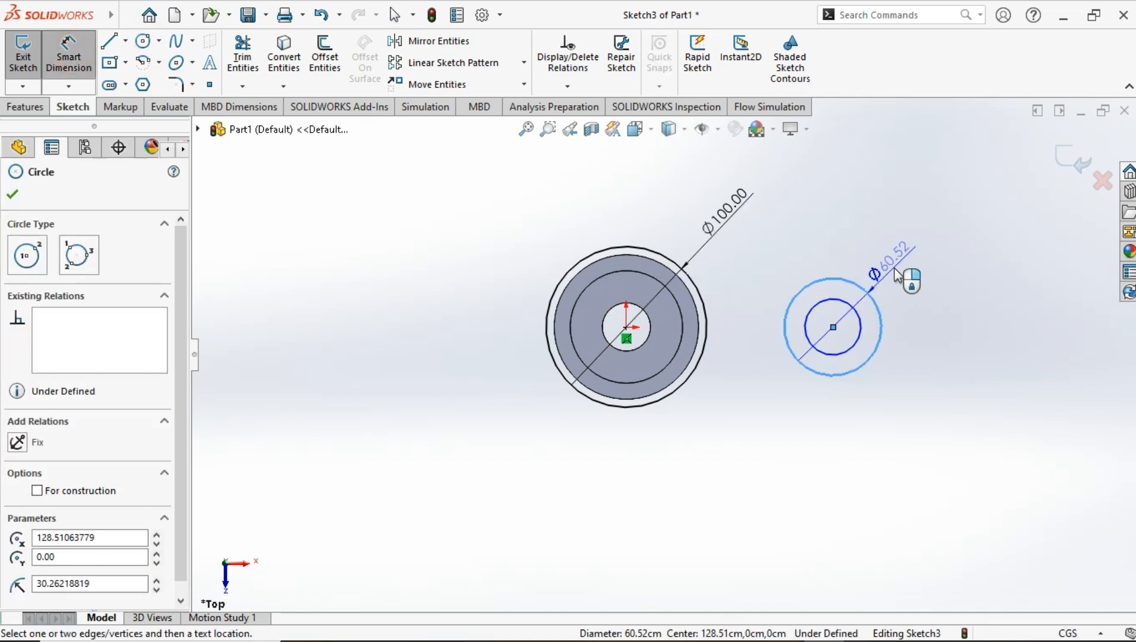
pyautogui.click(895, 269)
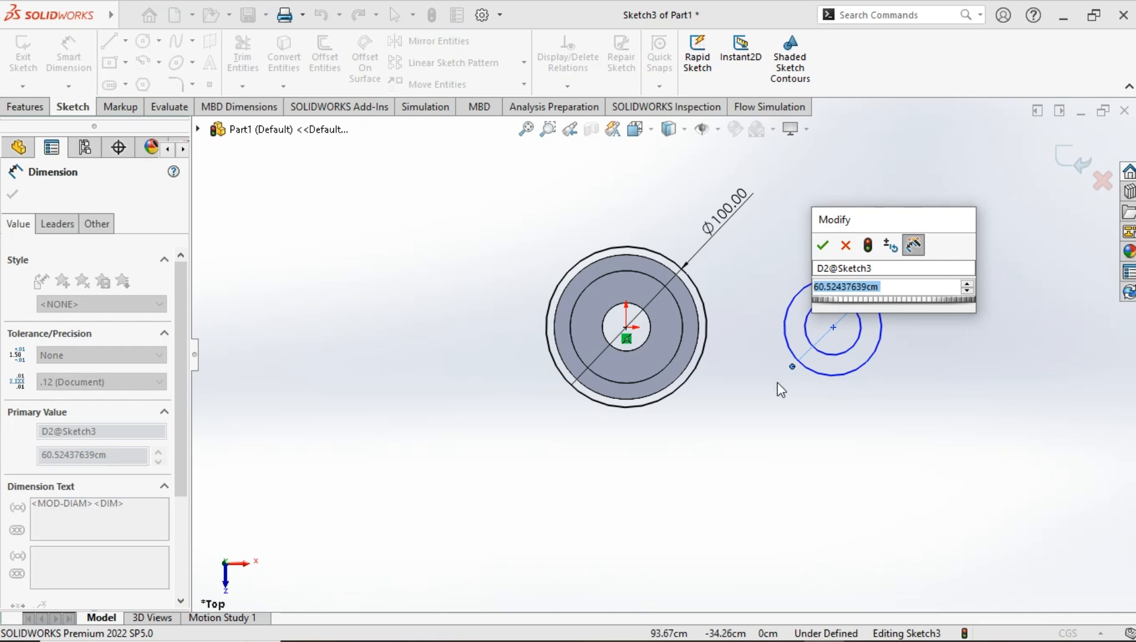
pyautogui.write('75')
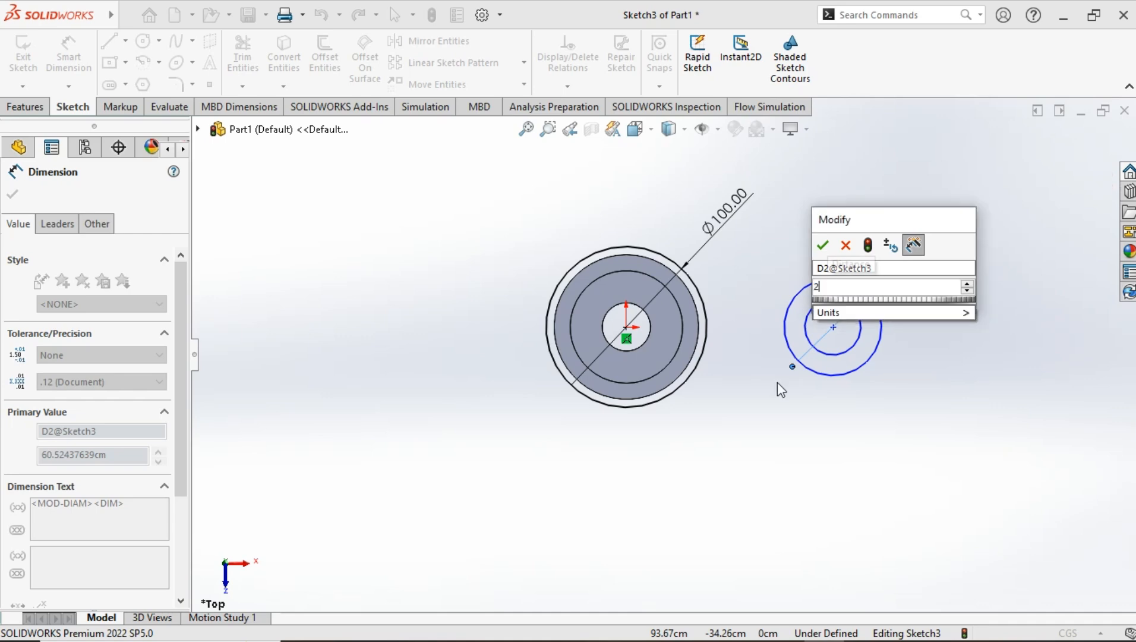
pyautogui.press('Return')
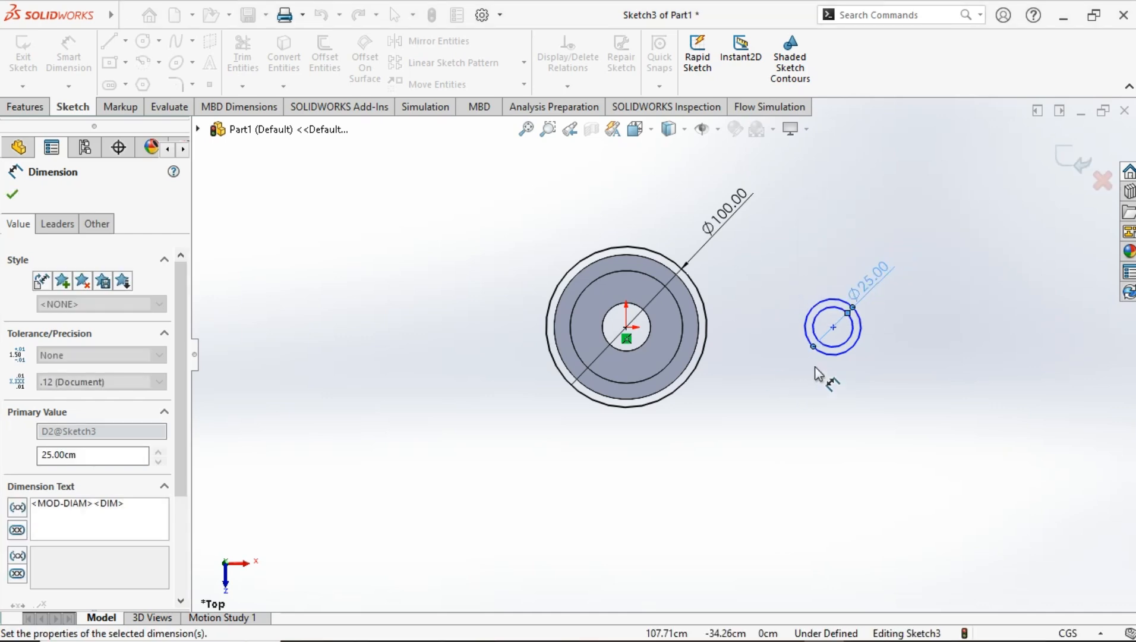
pyautogui.click(844, 345)
pyautogui.scroll(3, 873, 384)
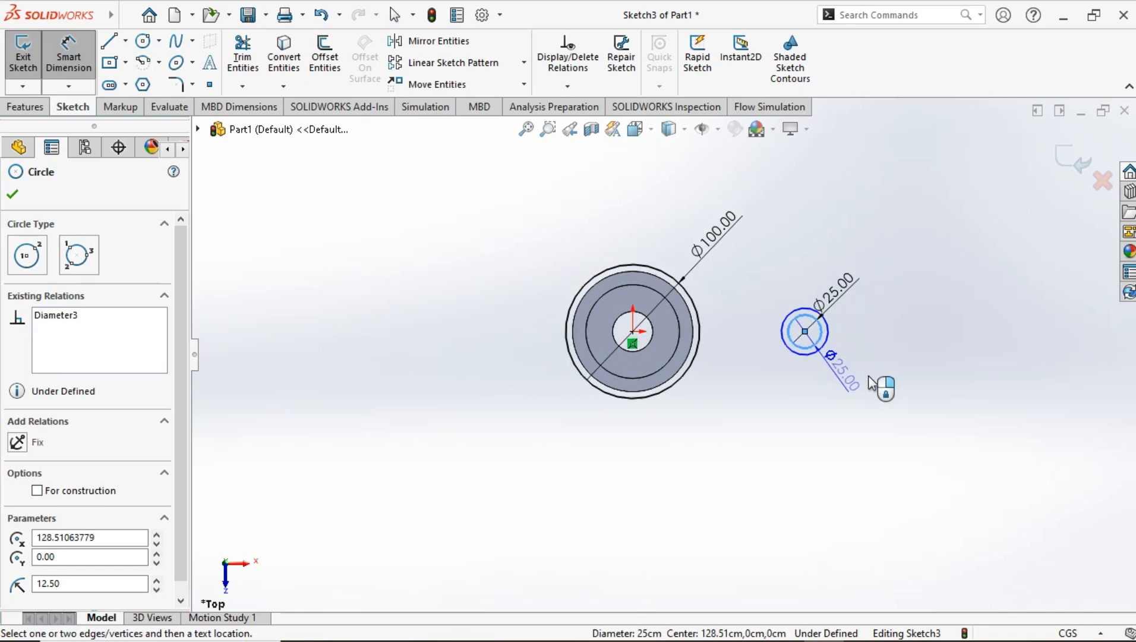
pyautogui.scroll(-3, 769, 388)
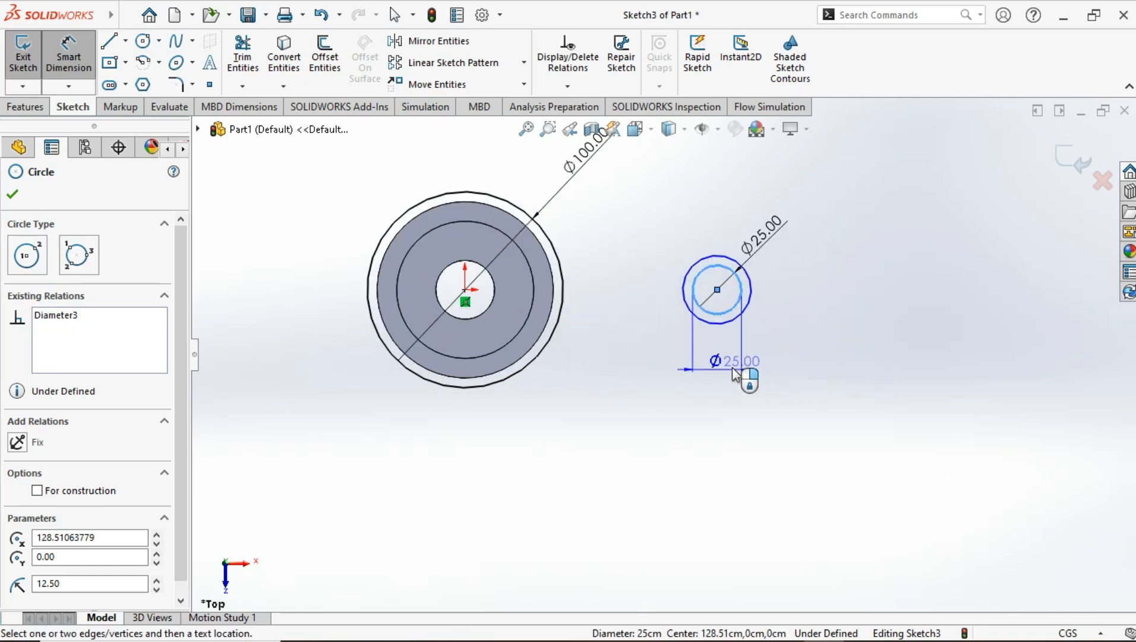
pyautogui.press('Escape')
# Step: Dimension the other circle, surrounding the 25 cm one, and set its diameter to 40 cm
pyautogui.click(747, 315)
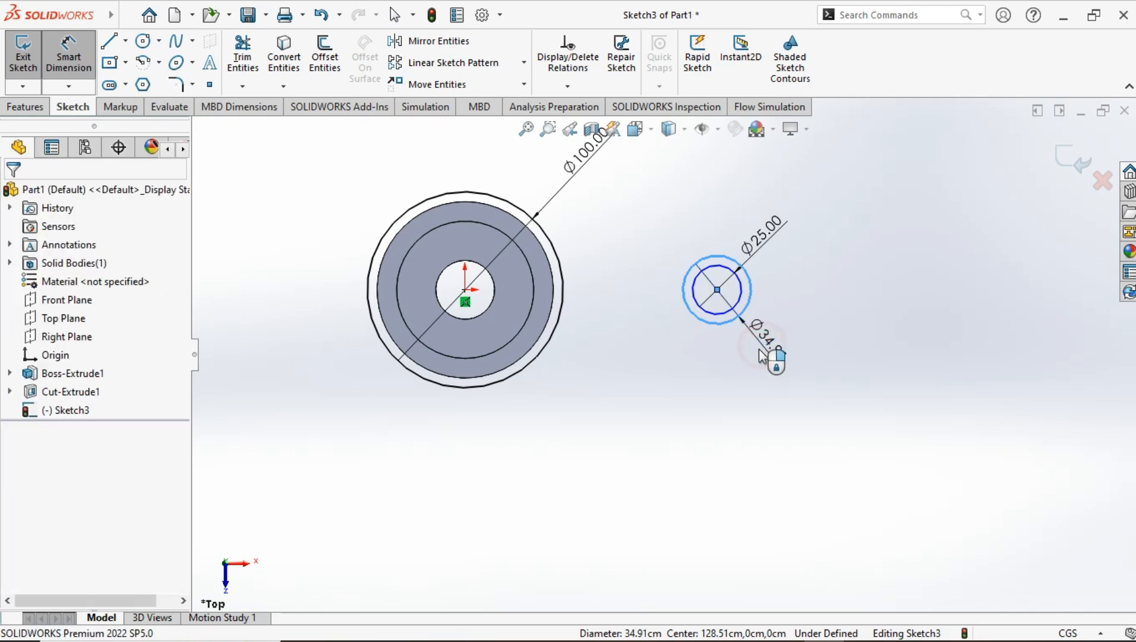
pyautogui.click(741, 357)
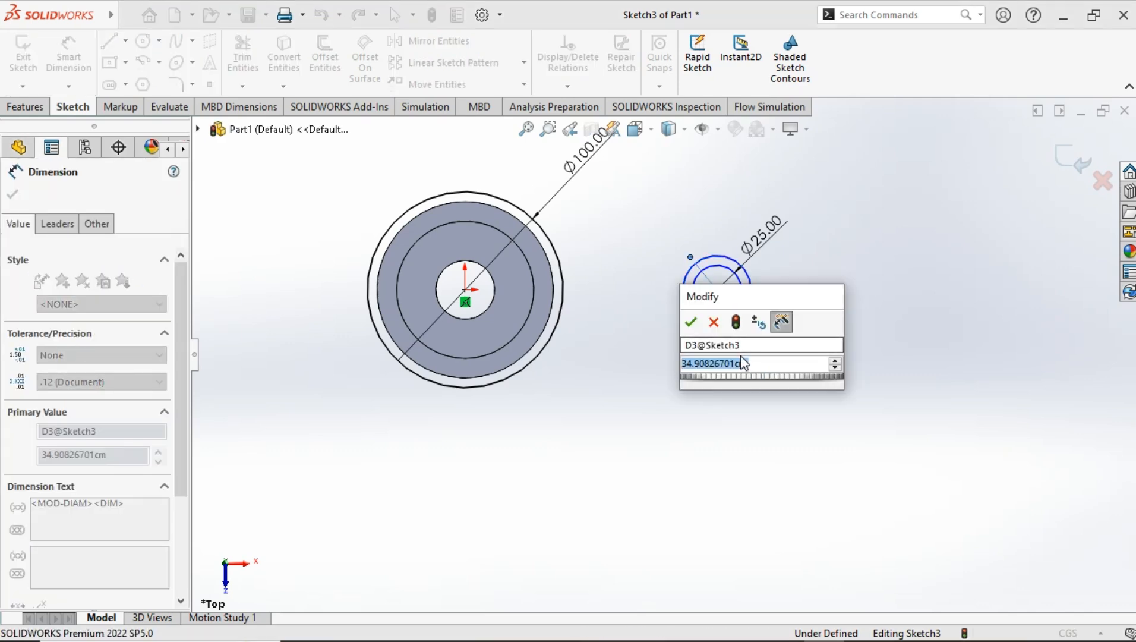
pyautogui.write('40')
pyautogui.press('Return')
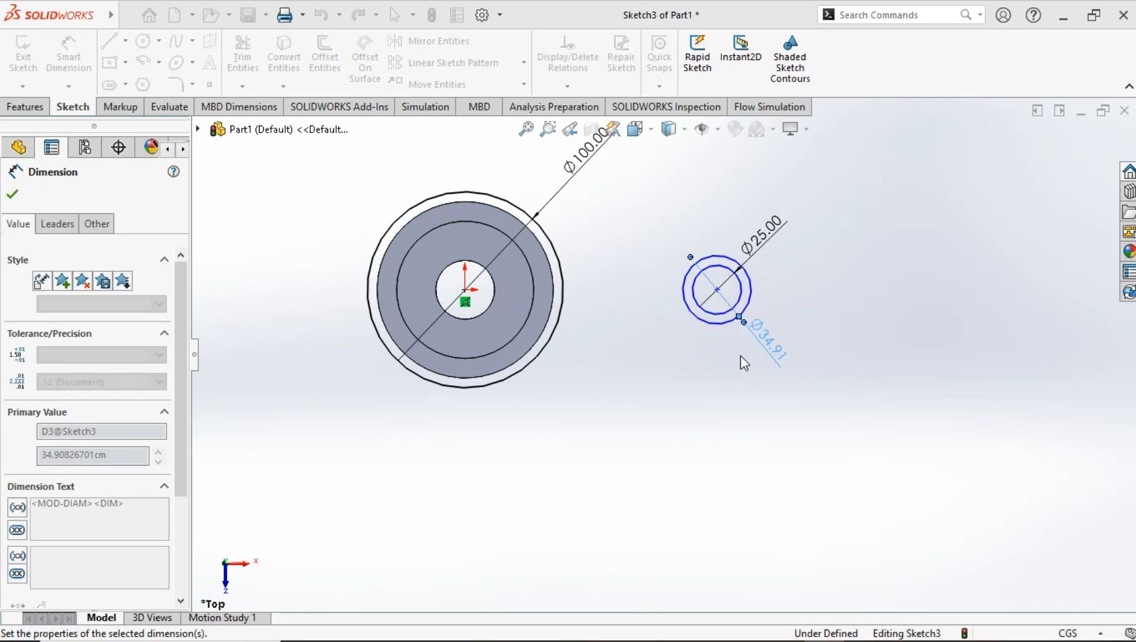
pyautogui.scroll(-3, 647, 303)
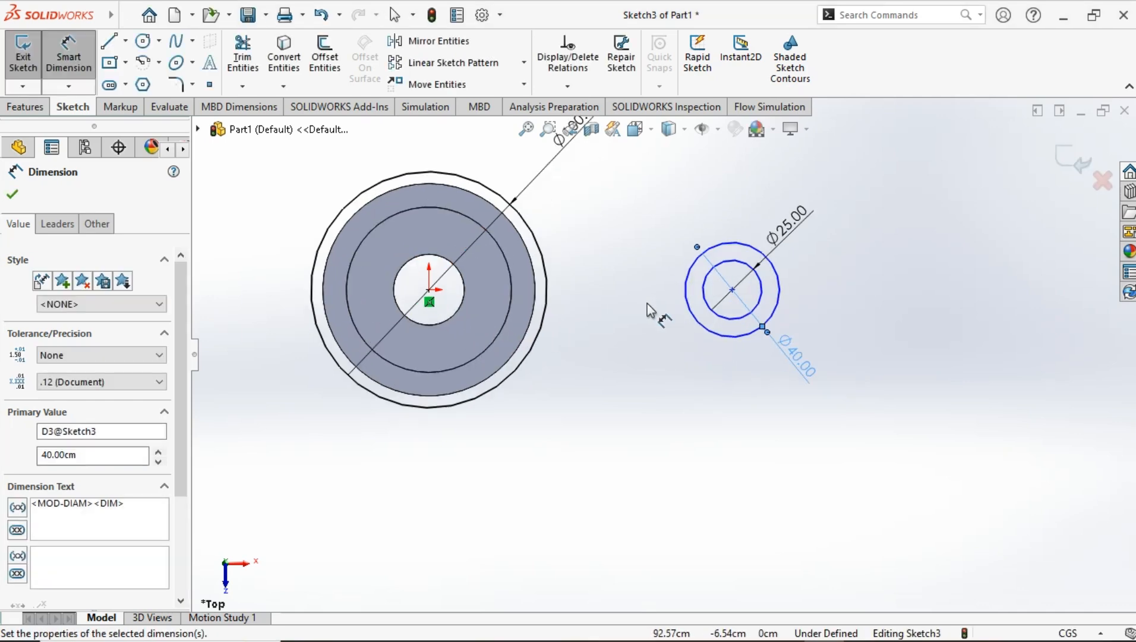
pyautogui.click(11, 195)
# Step: Mirror the 25 cm and 40 cm circles about the Right Plane, keeping the originals
pyautogui.scroll(3, 446, 234)
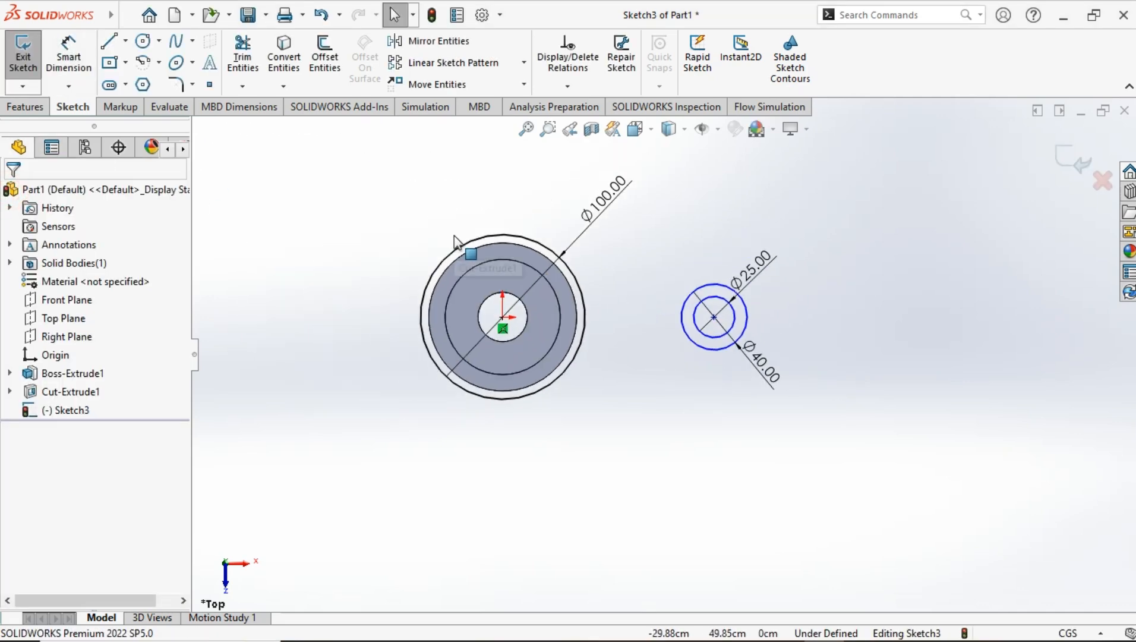
pyautogui.click(417, 39)
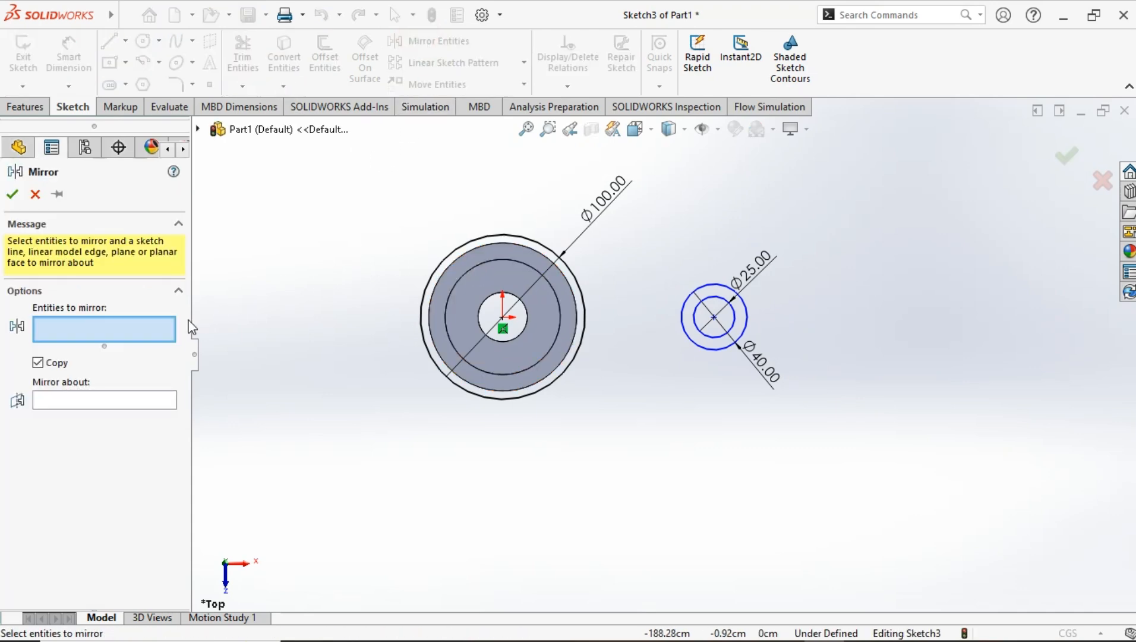
pyautogui.click(693, 329)
pyautogui.click(683, 324)
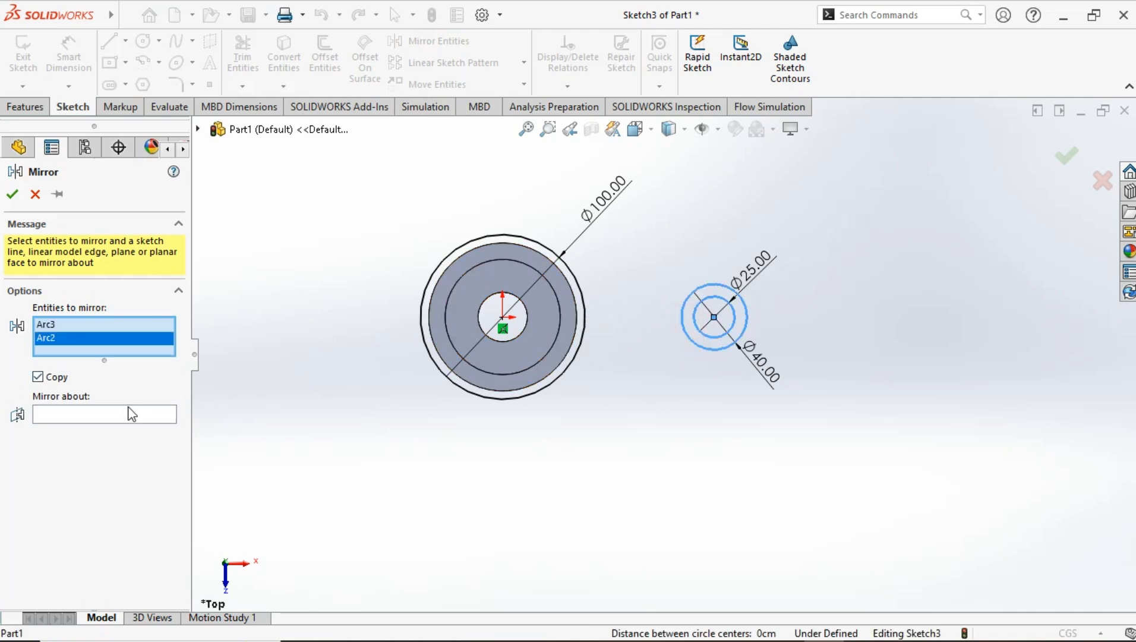
pyautogui.click(198, 128)
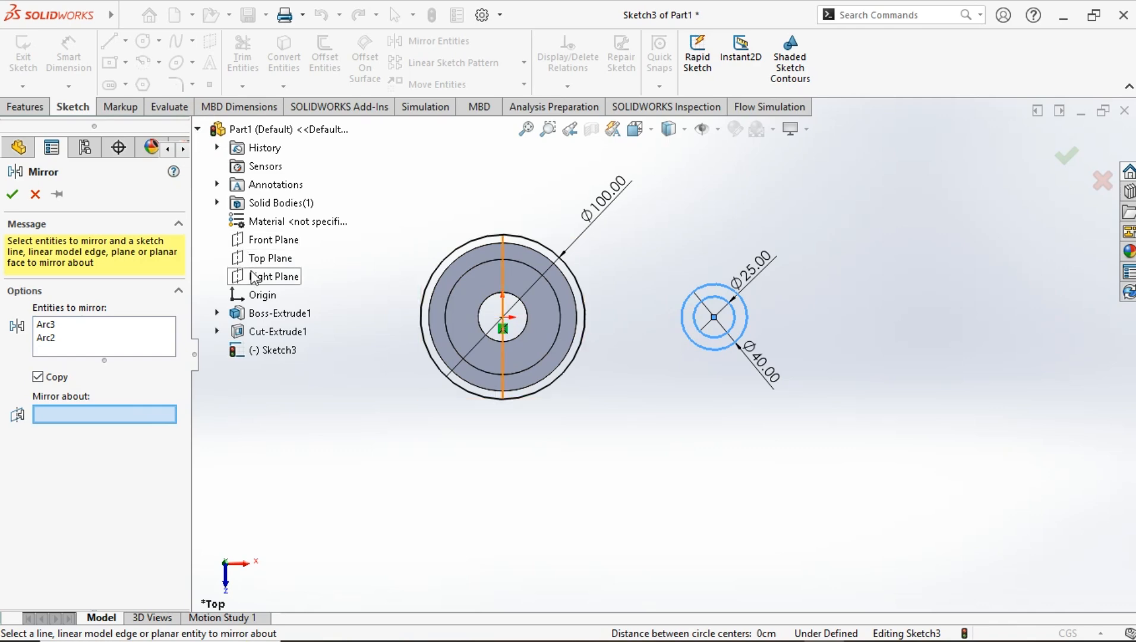
pyautogui.click(252, 273)
pyautogui.scroll(2, 390, 443)
pyautogui.scroll(-1, 391, 440)
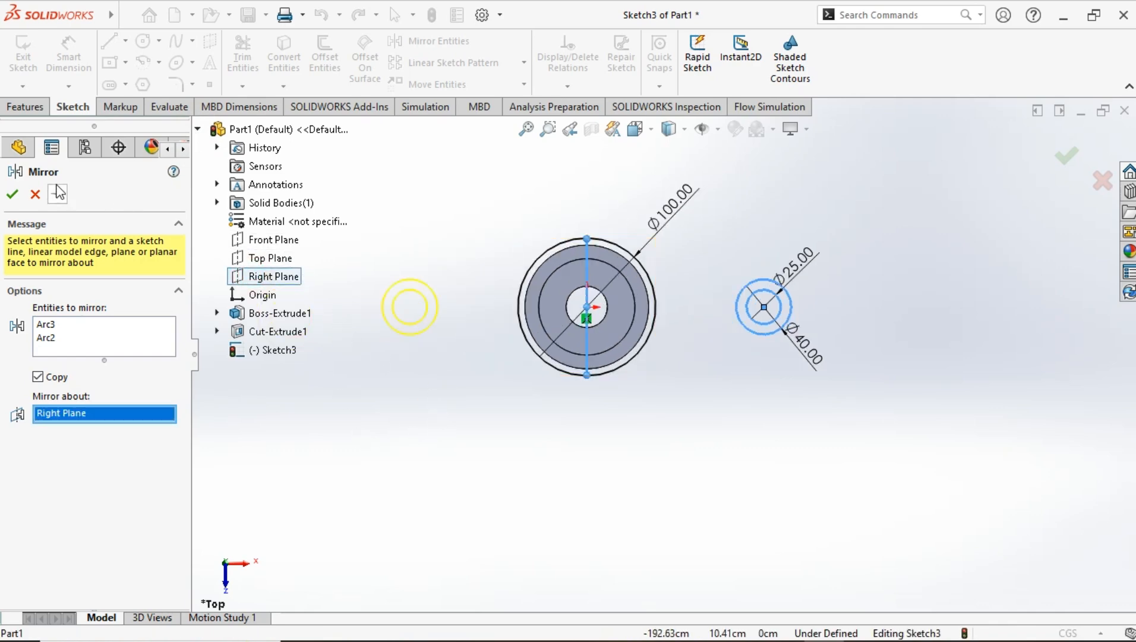
pyautogui.click(13, 193)
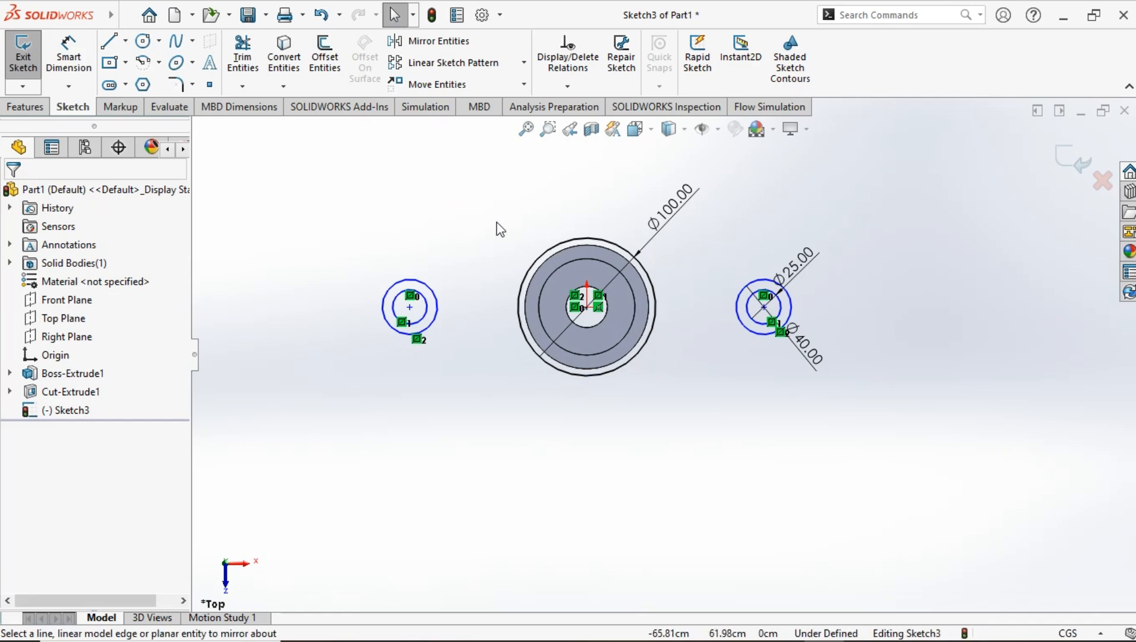
# Step: Draw a line about 109 cm long above the mirrored circles, sloping up toward the 100 cm circle
pyautogui.scroll(-2, 498, 229)
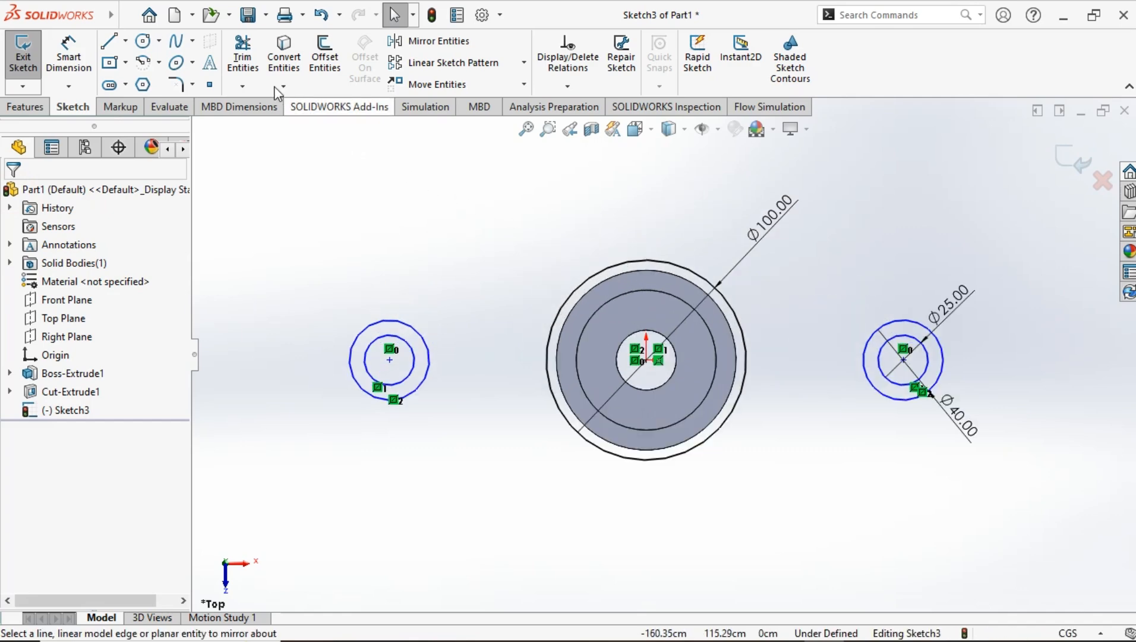
pyautogui.click(109, 41)
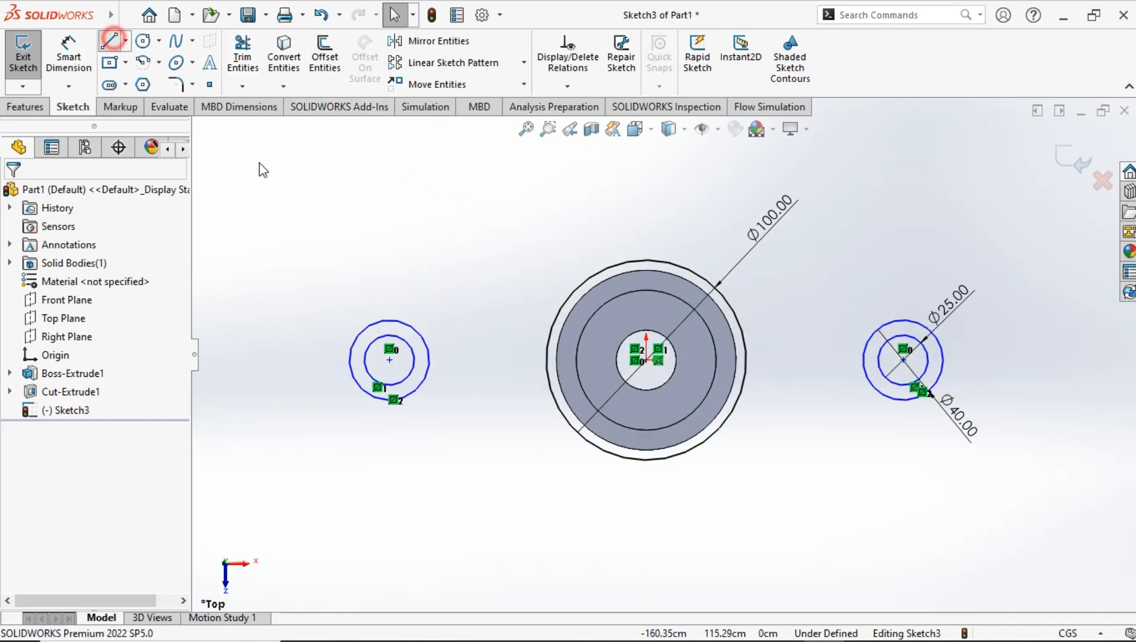
pyautogui.click(359, 295)
pyautogui.click(570, 233)
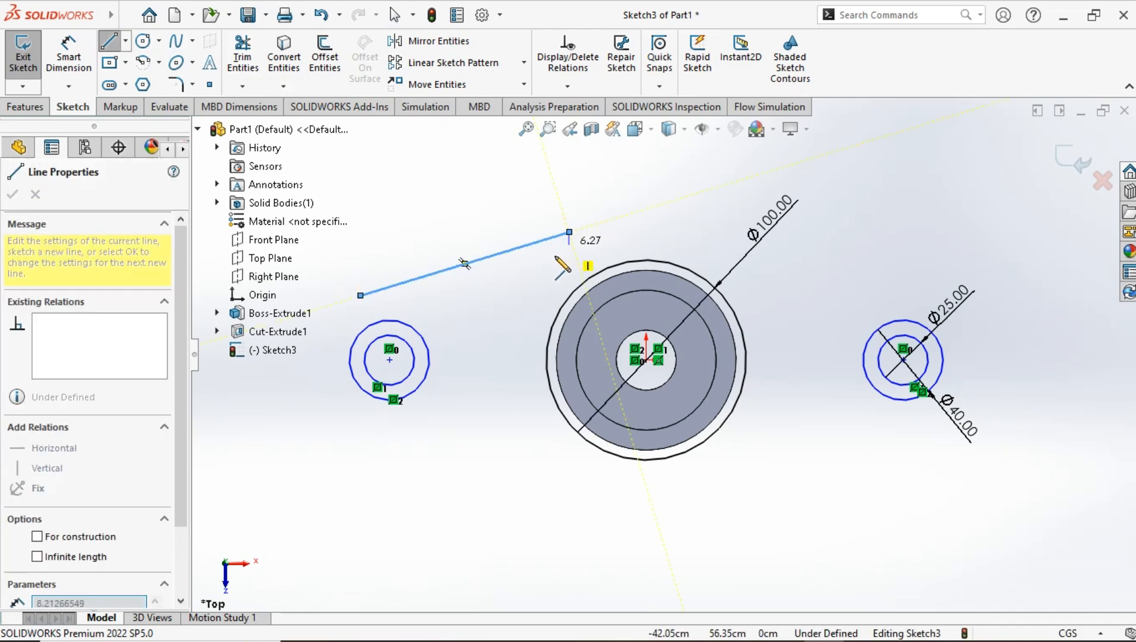
pyautogui.press('Escape')
# Step: Draw a second line below the mirrored circles, sloping down toward the underside of the 100 cm circle
pyautogui.click(109, 43)
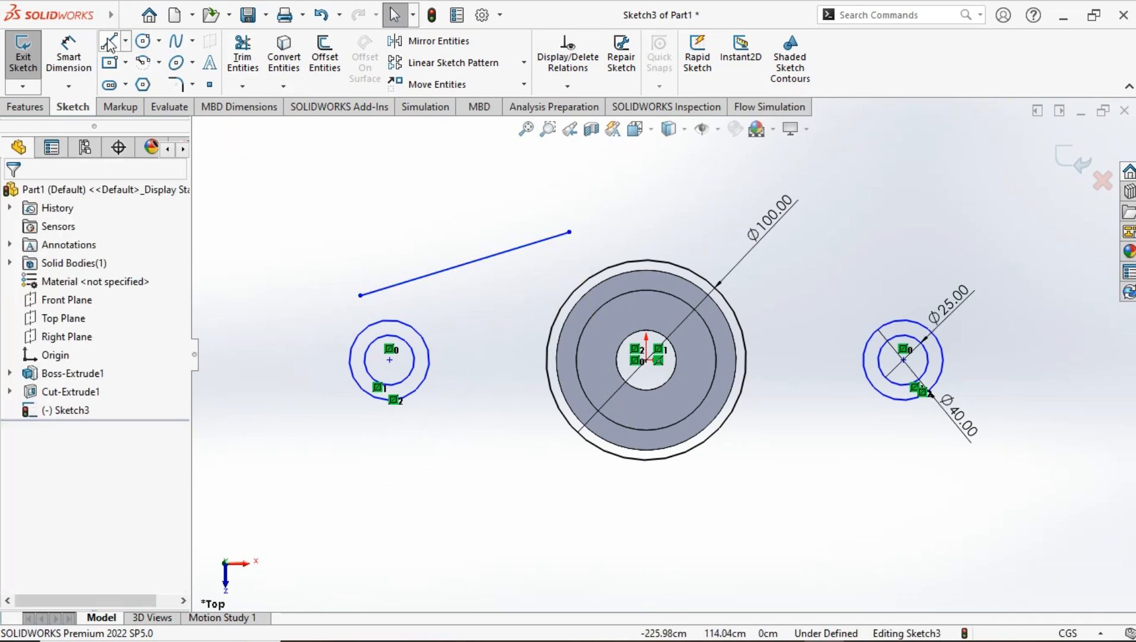
pyautogui.press('l')
pyautogui.click(360, 445)
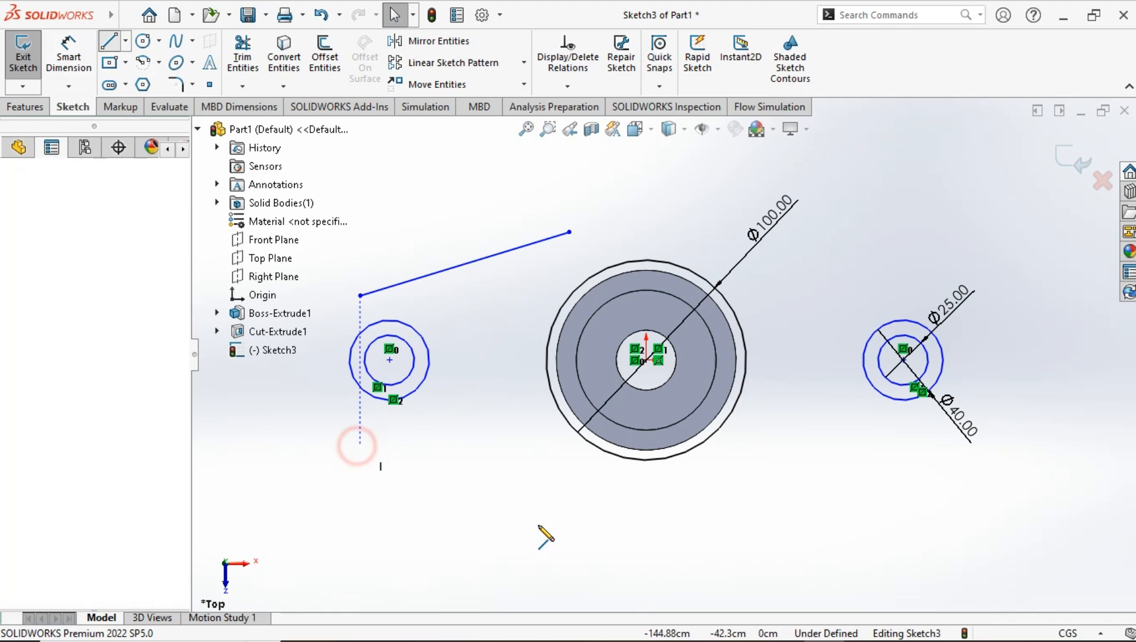
pyautogui.click(579, 531)
pyautogui.press('Escape')
# Step: Make the upper line tangent to both the outer mirrored circle and the 100 cm circle
pyautogui.click(421, 275)
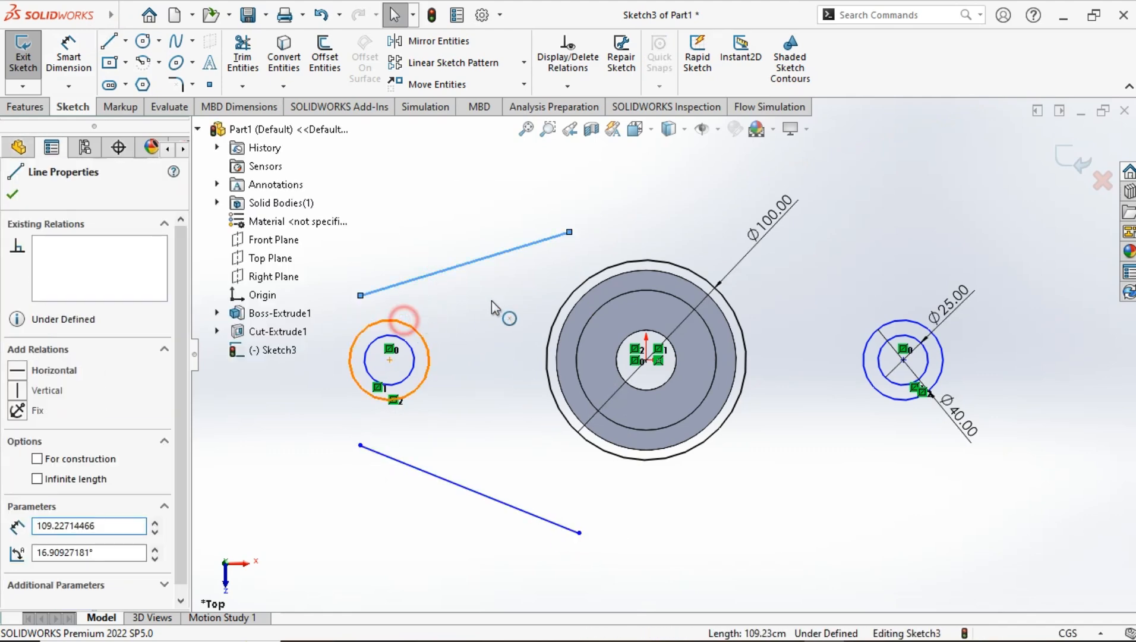
pyautogui.click(17, 463)
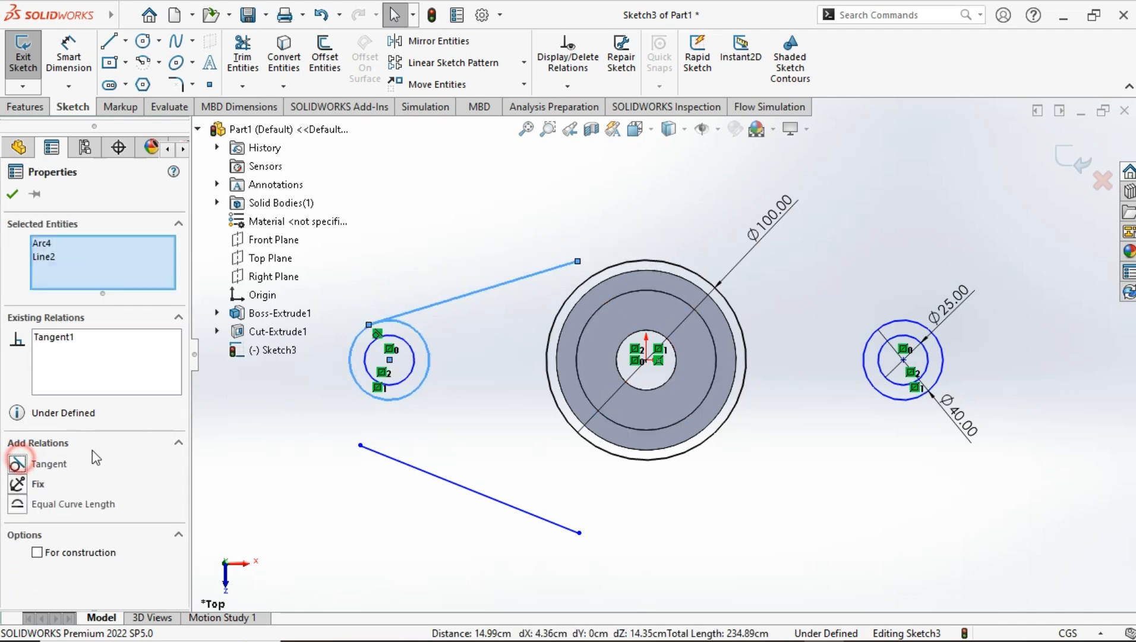
pyautogui.keyDown('ctrl'); pyautogui.click(595, 274); pyautogui.keyUp('ctrl')
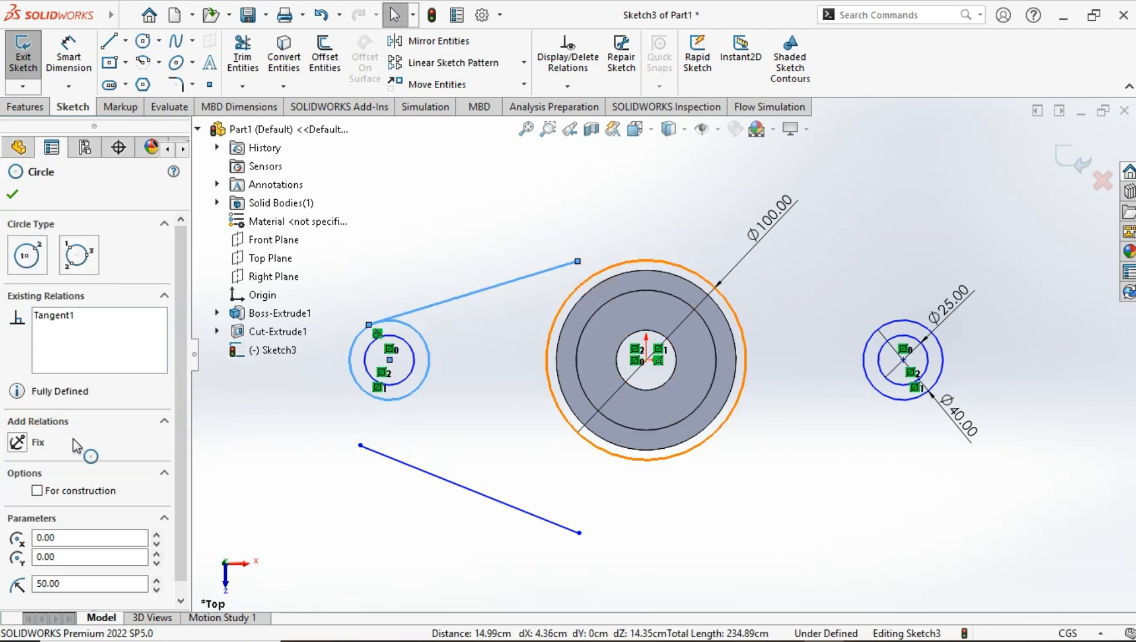
pyautogui.click(497, 358)
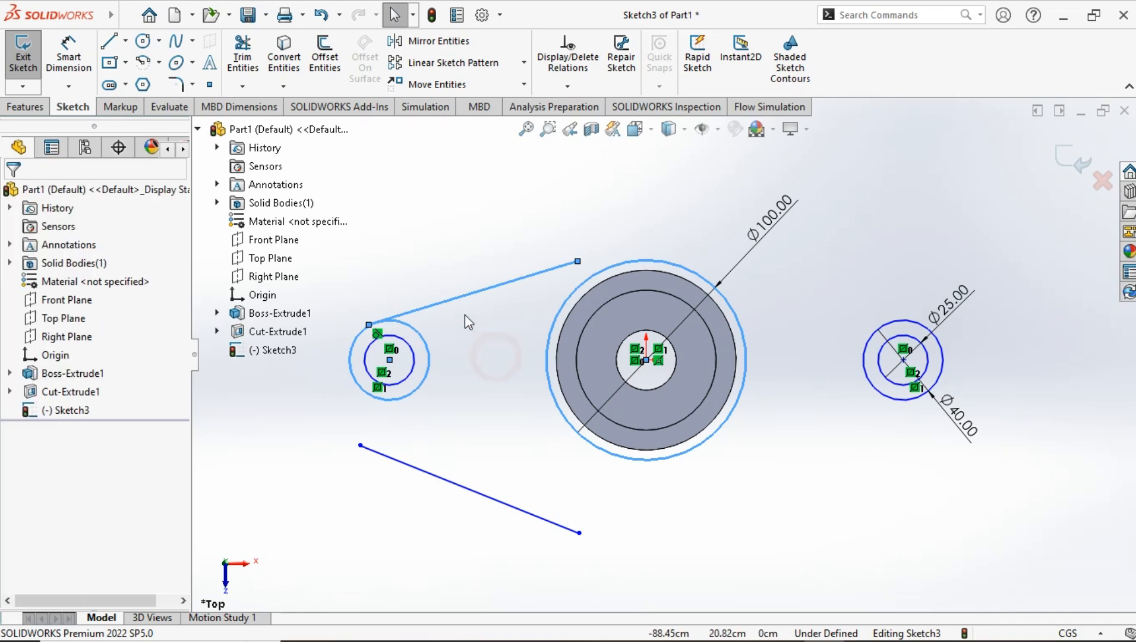
pyautogui.click(461, 299)
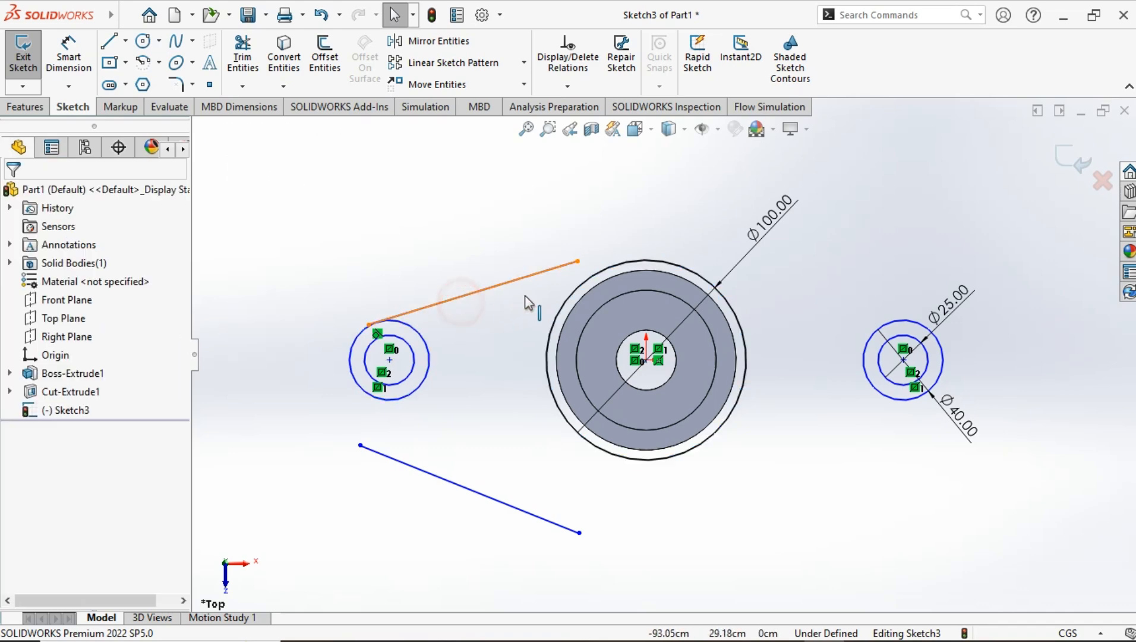
pyautogui.keyDown('ctrl'); pyautogui.click(612, 267); pyautogui.keyUp('ctrl')
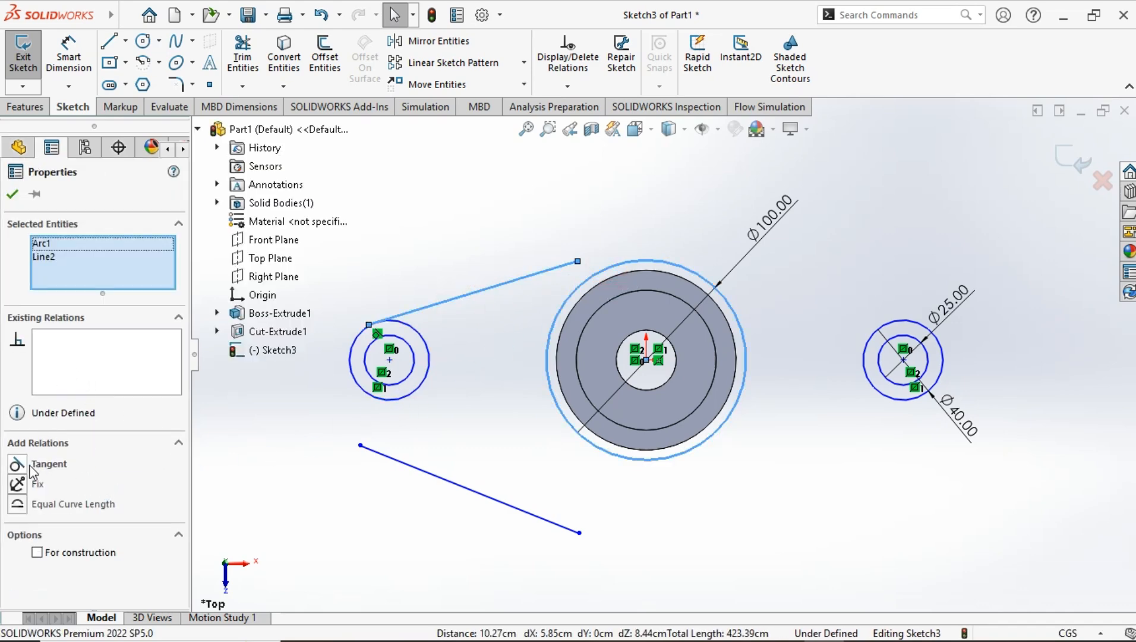
pyautogui.click(18, 465)
pyautogui.click(455, 239)
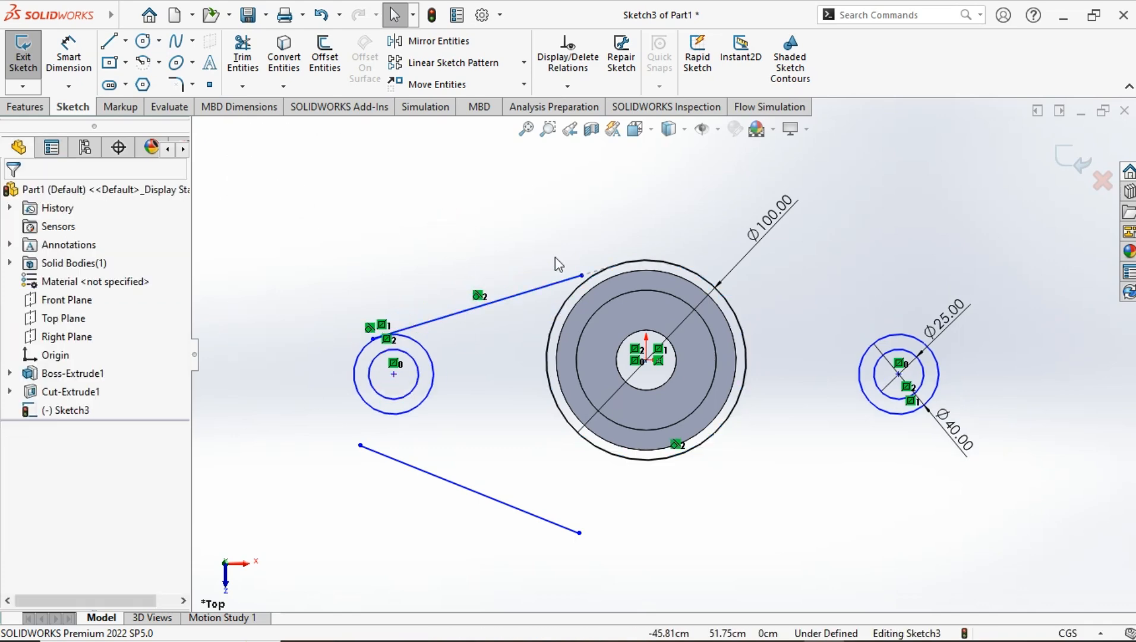
# Step: Try to pull the upper line's free end onto the 100 cm circle, and undo the move
pyautogui.scroll(-5, 595, 280)
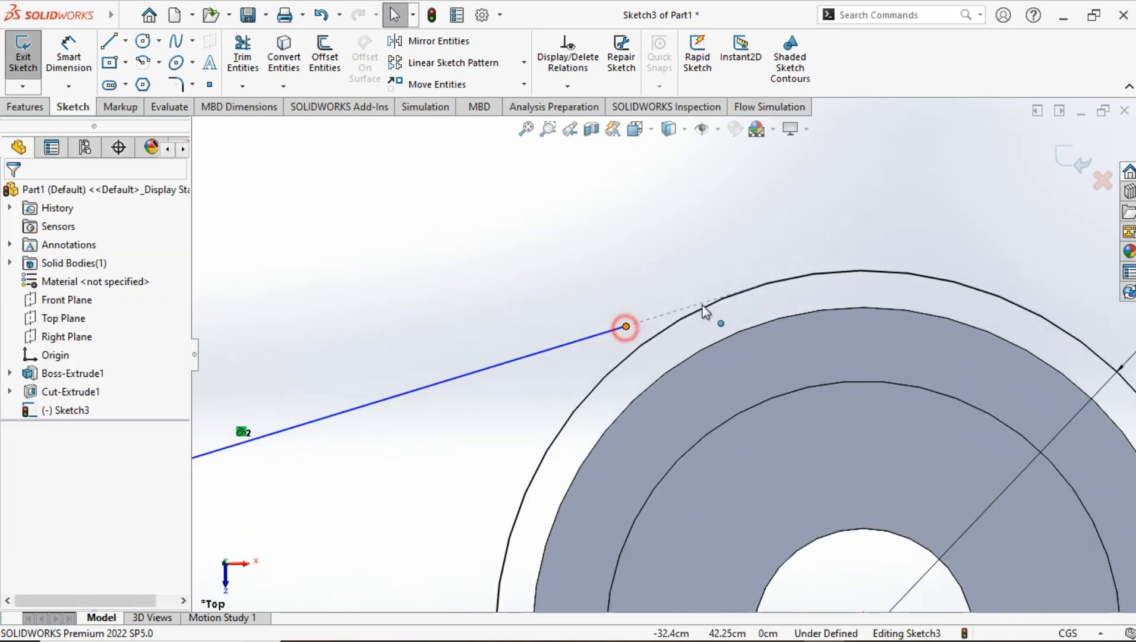
pyautogui.moveTo(704, 310); pyautogui.dragTo(789, 291)
pyautogui.scroll(5, 604, 414)
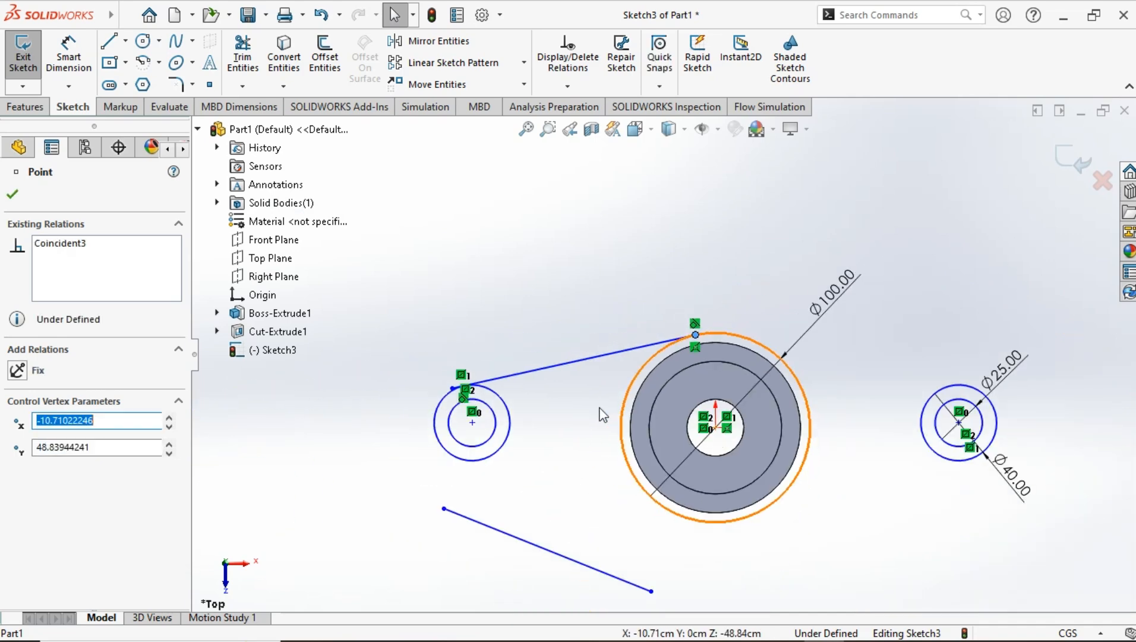
pyautogui.click(605, 406)
pyautogui.hotkey('ctrl', 'z')
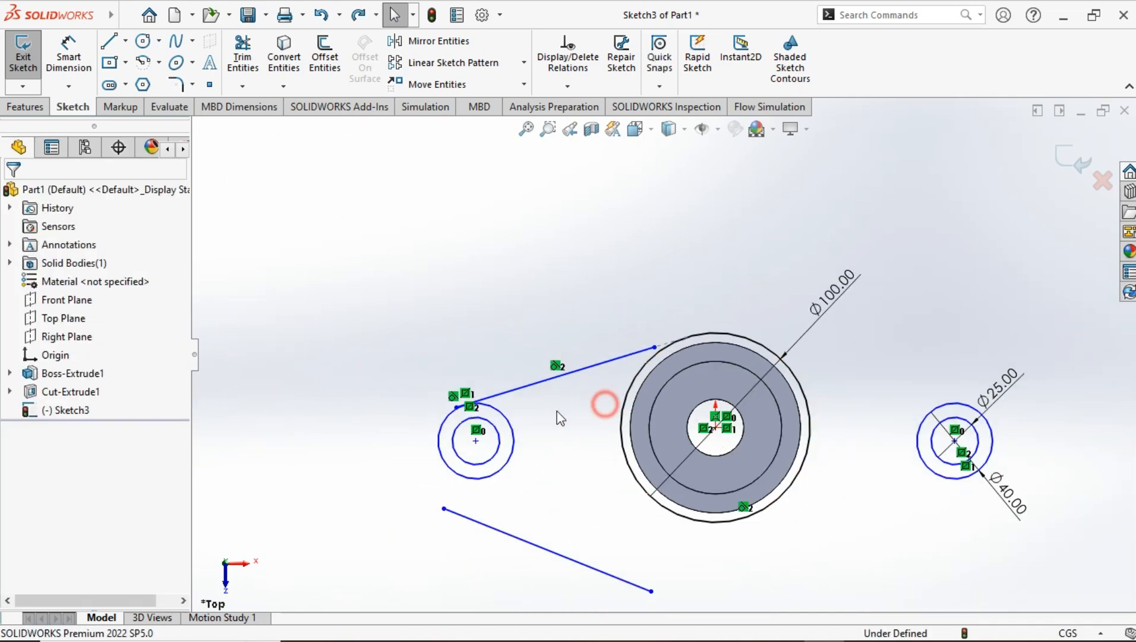
# Step: Fix the two concentric mirrored circles in place
pyautogui.moveTo(513, 418); pyautogui.dragTo(401, 467)
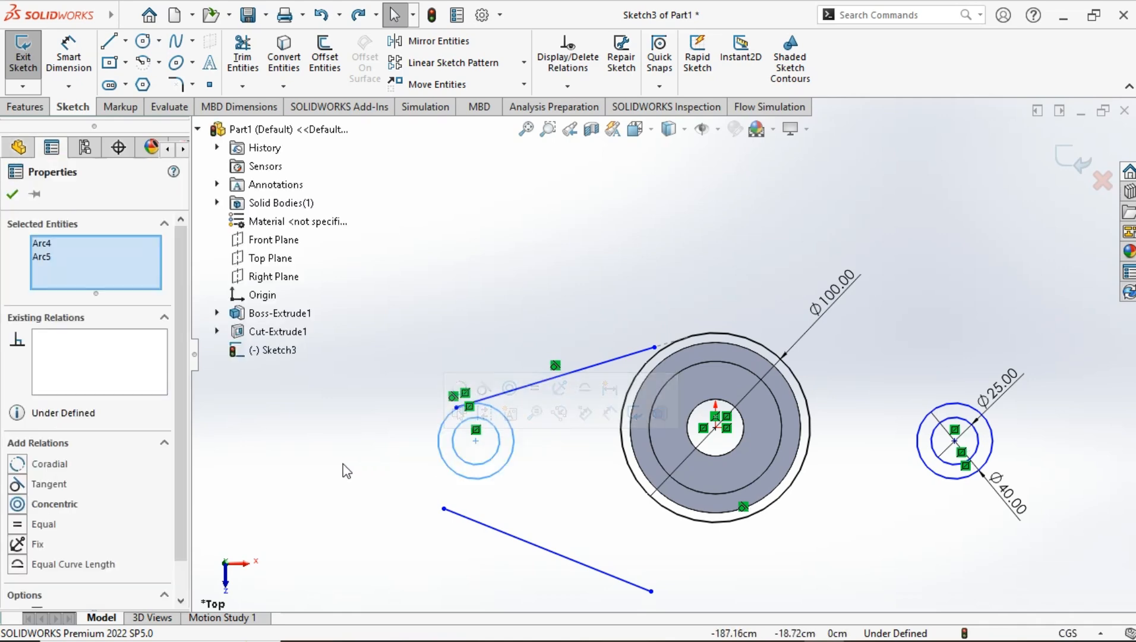
pyautogui.click(19, 543)
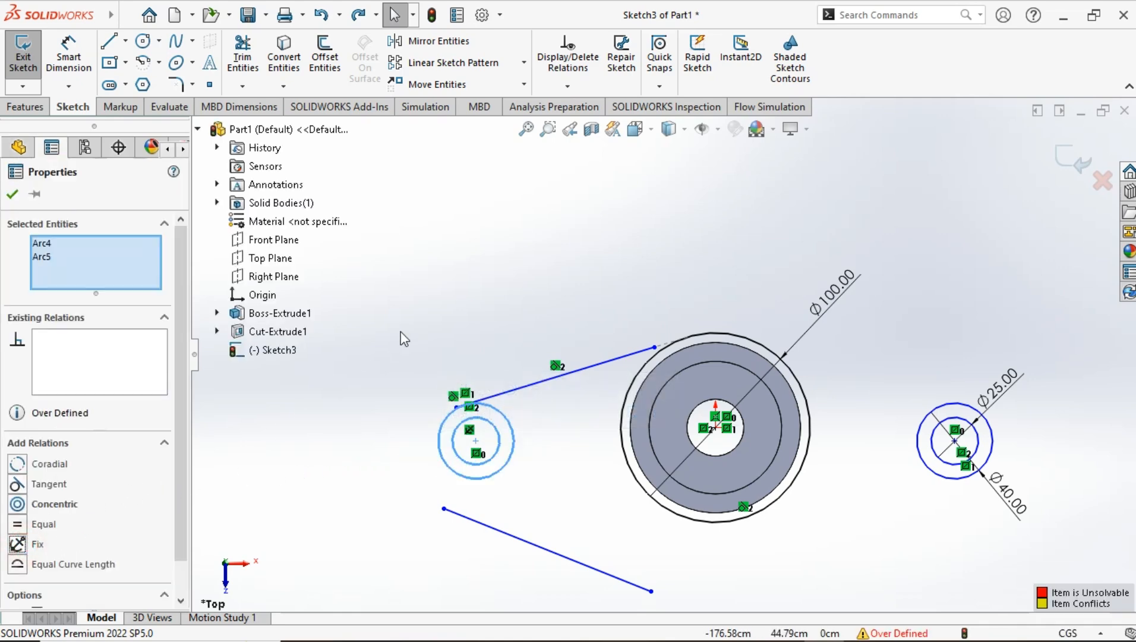
pyautogui.click(432, 315)
# Step: Stretch the upper line's free end past its tangent point, beyond the top of the 100 cm circle
pyautogui.click(657, 345)
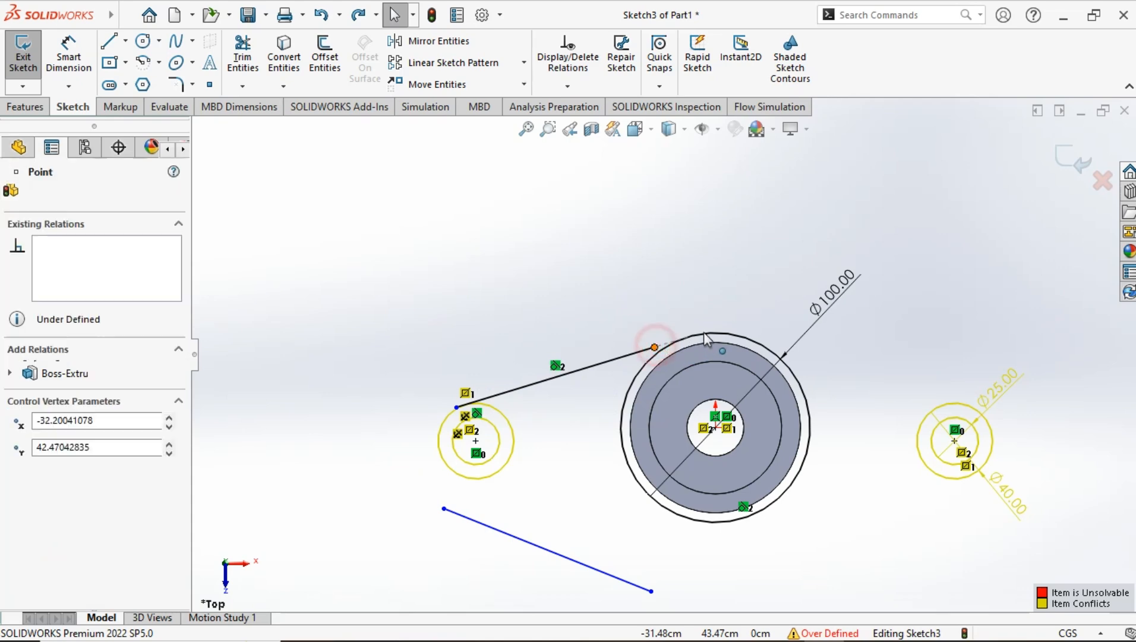
pyautogui.moveTo(656, 345); pyautogui.dragTo(742, 320)
pyautogui.click(603, 325)
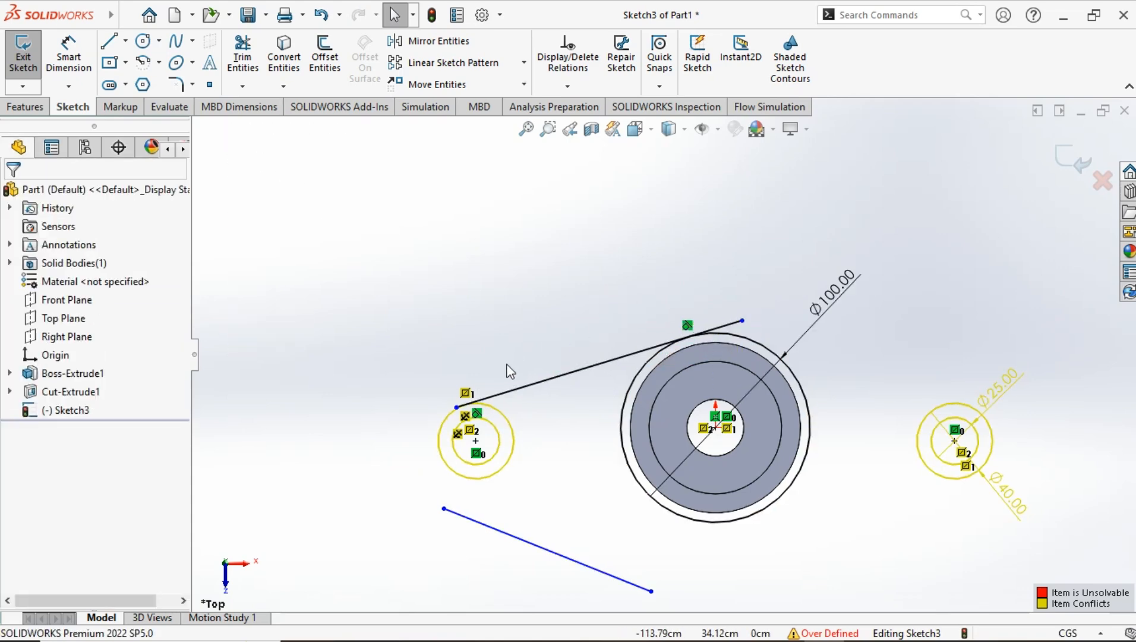
# Step: Delete the Fix relations from the inner and outer mirrored circles
pyautogui.scroll(-3, 511, 369)
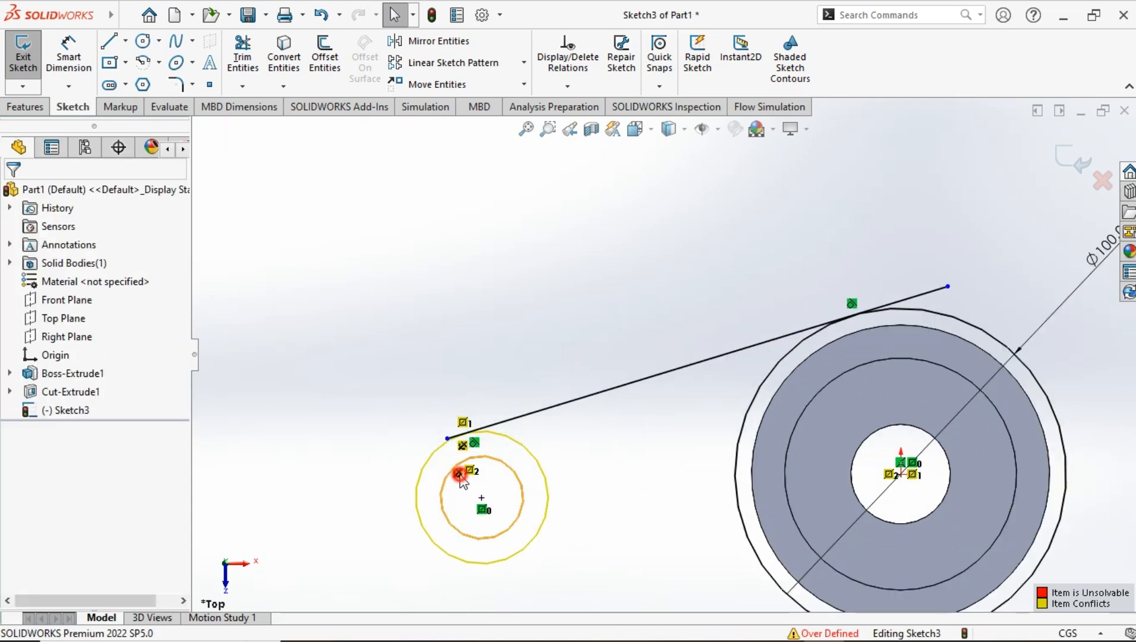
pyautogui.press('Delete')
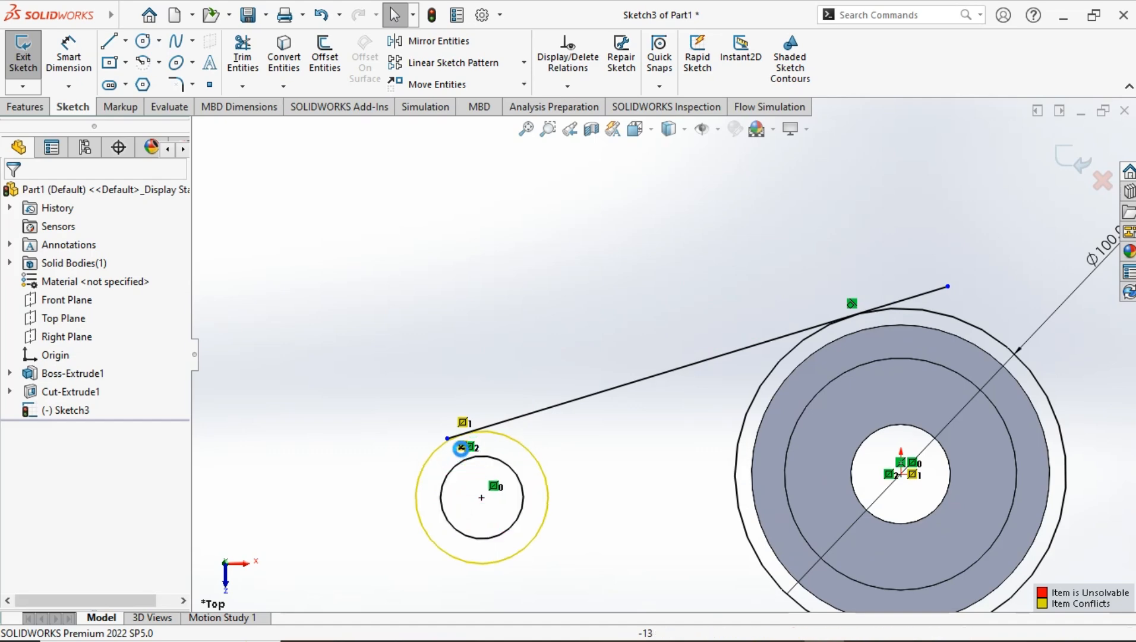
pyautogui.click(466, 448)
pyautogui.click(461, 447)
pyautogui.press('Delete')
pyautogui.click(629, 440)
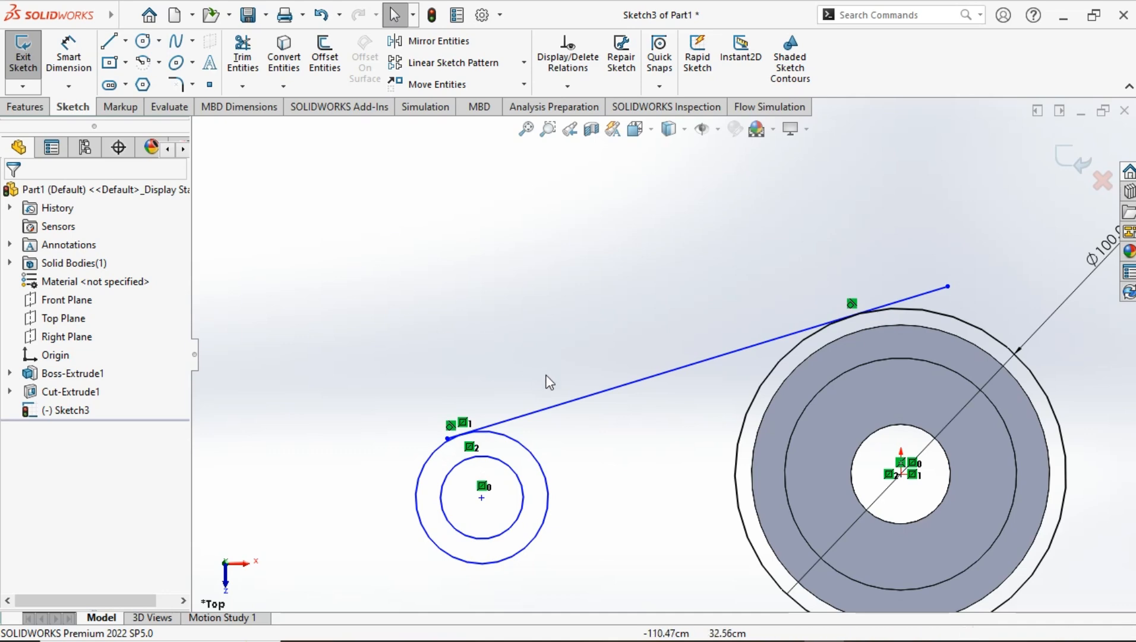
# Step: Stretch the lower line's free end outward so the line extends beneath and past the center of the 100 cm circle
pyautogui.scroll(-1, 647, 482)
pyautogui.scroll(5, 883, 427)
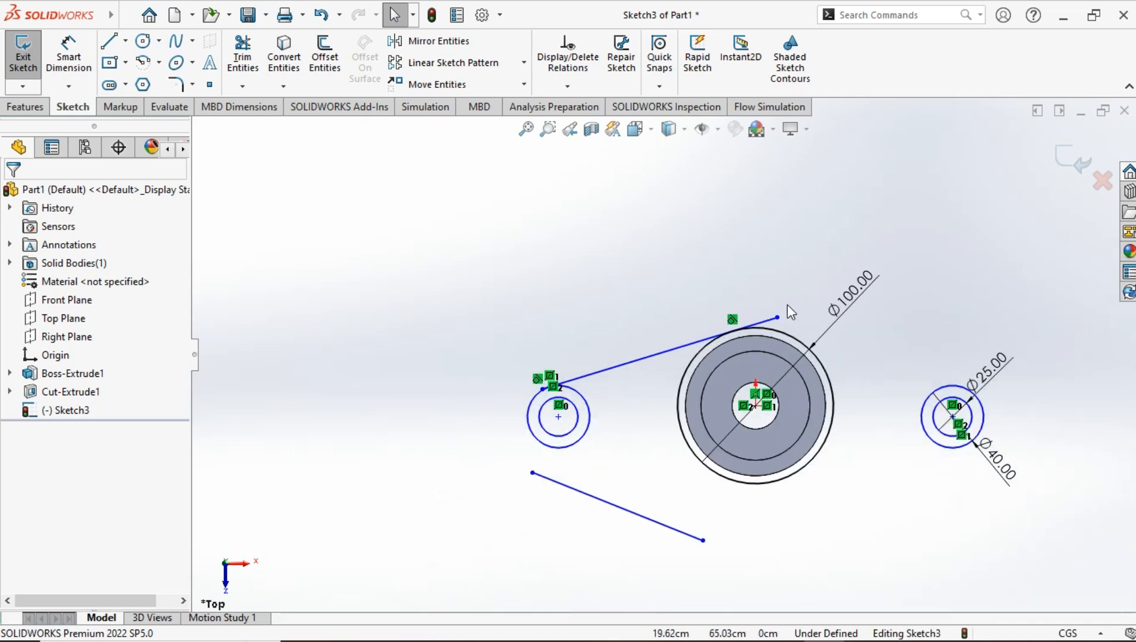
pyautogui.scroll(-5, 773, 320)
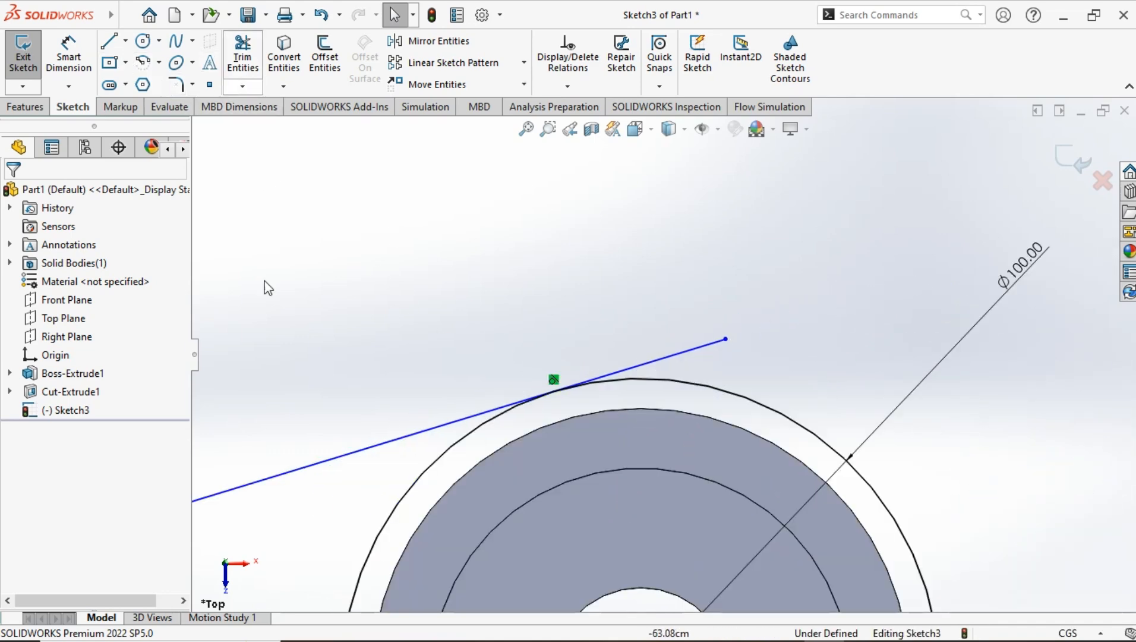
pyautogui.scroll(6, 413, 446)
pyautogui.scroll(-3, 490, 469)
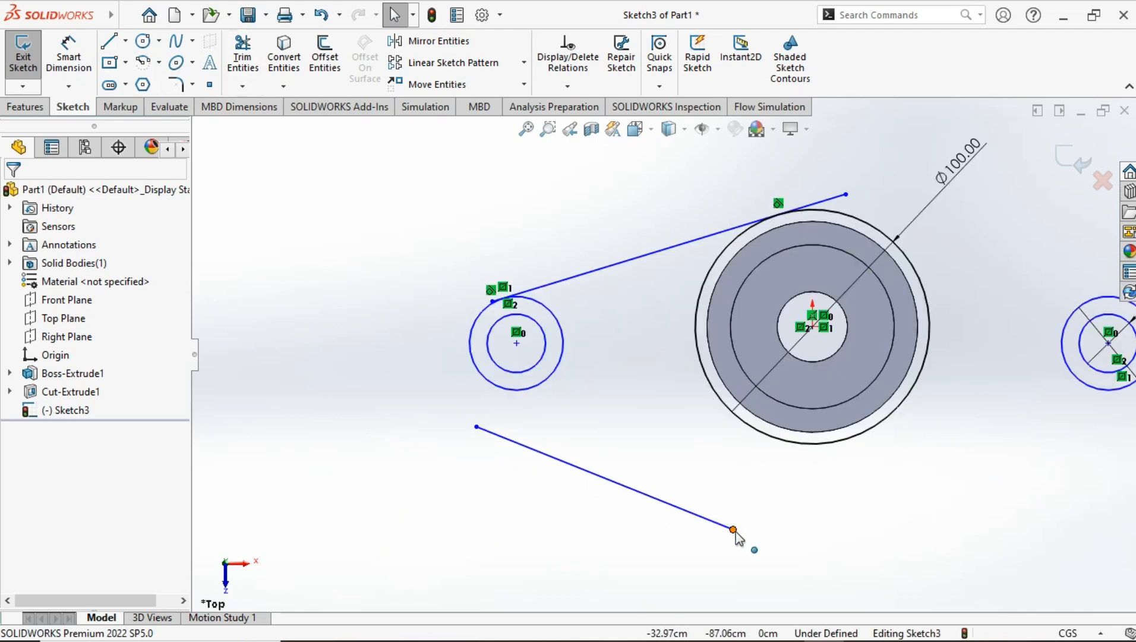
pyautogui.moveTo(734, 529); pyautogui.dragTo(879, 576)
pyautogui.click(691, 480)
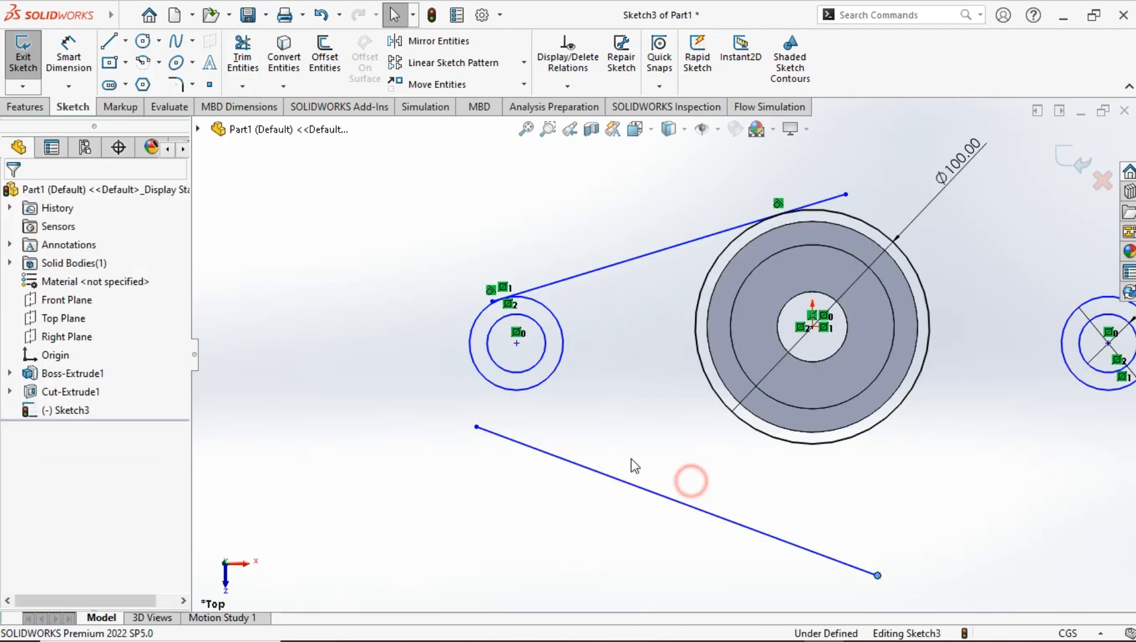
# Step: Make the lower line tangent to the outer mirrored circle
pyautogui.click(545, 452)
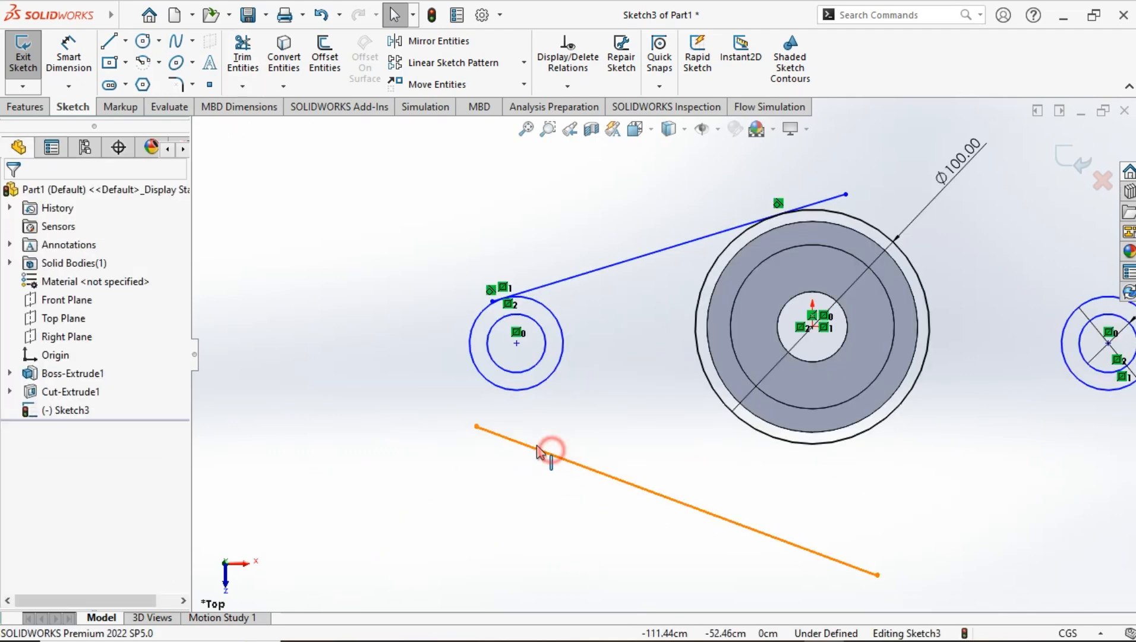
pyautogui.keyDown('ctrl'); pyautogui.click(492, 383); pyautogui.keyUp('ctrl')
pyautogui.click(17, 463)
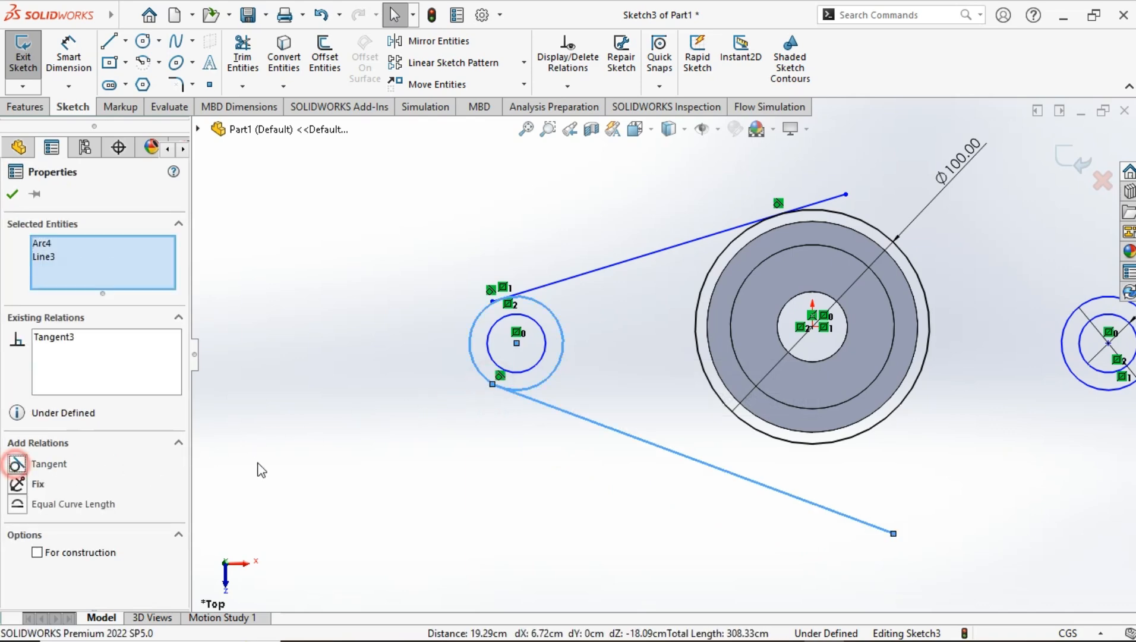
pyautogui.click(462, 462)
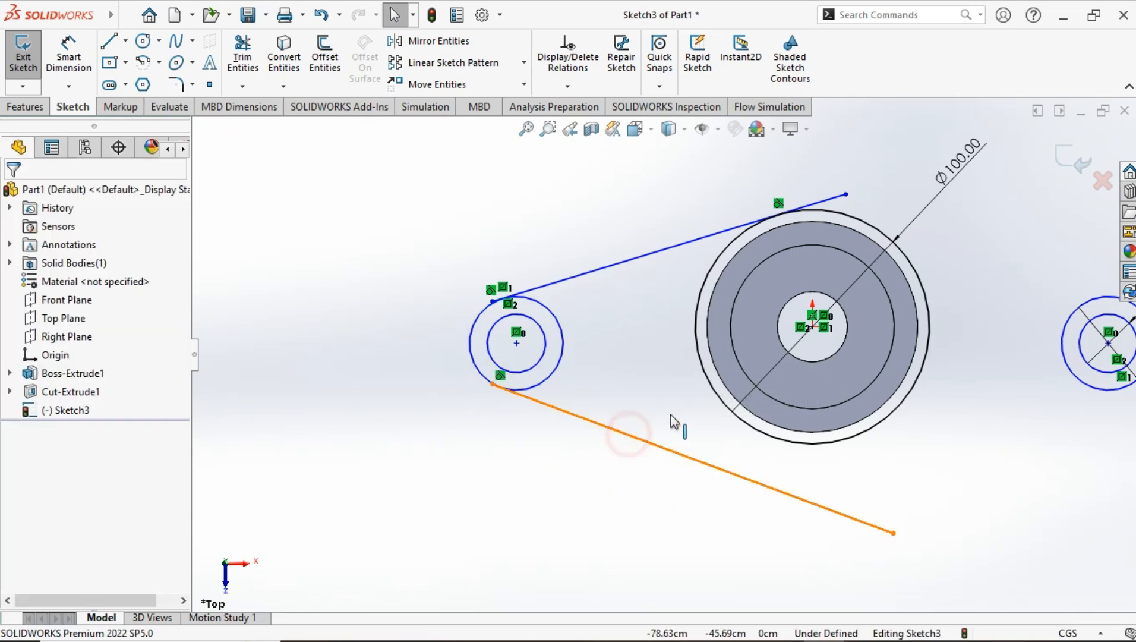
# Step: Try a tangent relation between the lower line and the 100 cm circle, and undo it
pyautogui.click(693, 459)
pyautogui.keyDown('ctrl'); pyautogui.click(776, 439); pyautogui.keyUp('ctrl')
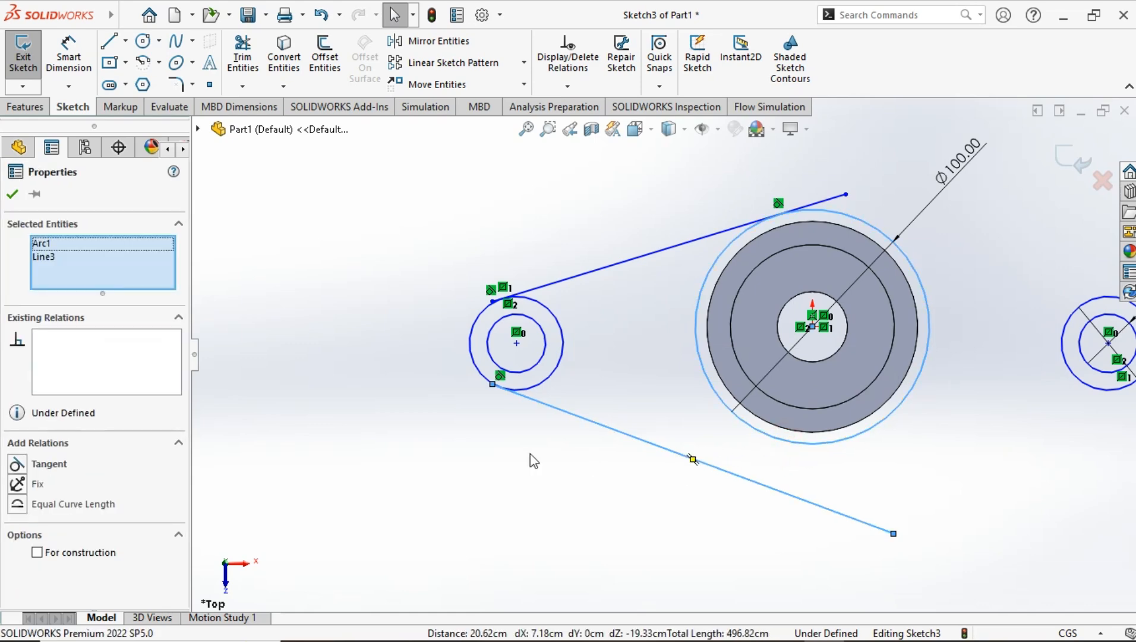
pyautogui.click(17, 463)
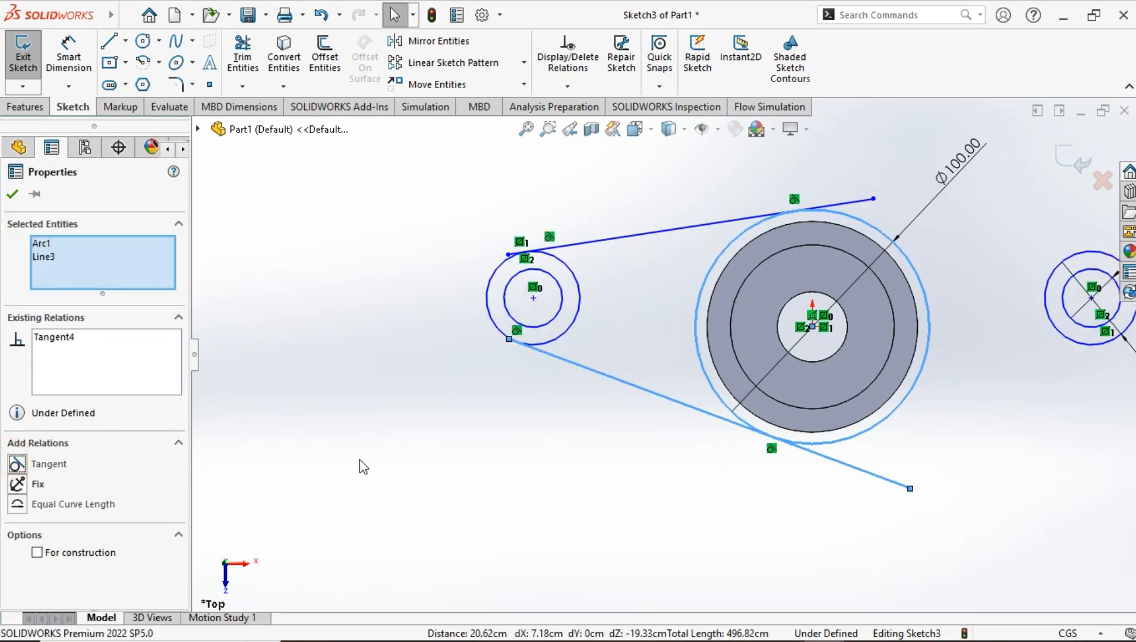
pyautogui.hotkey('ctrl', 'z')
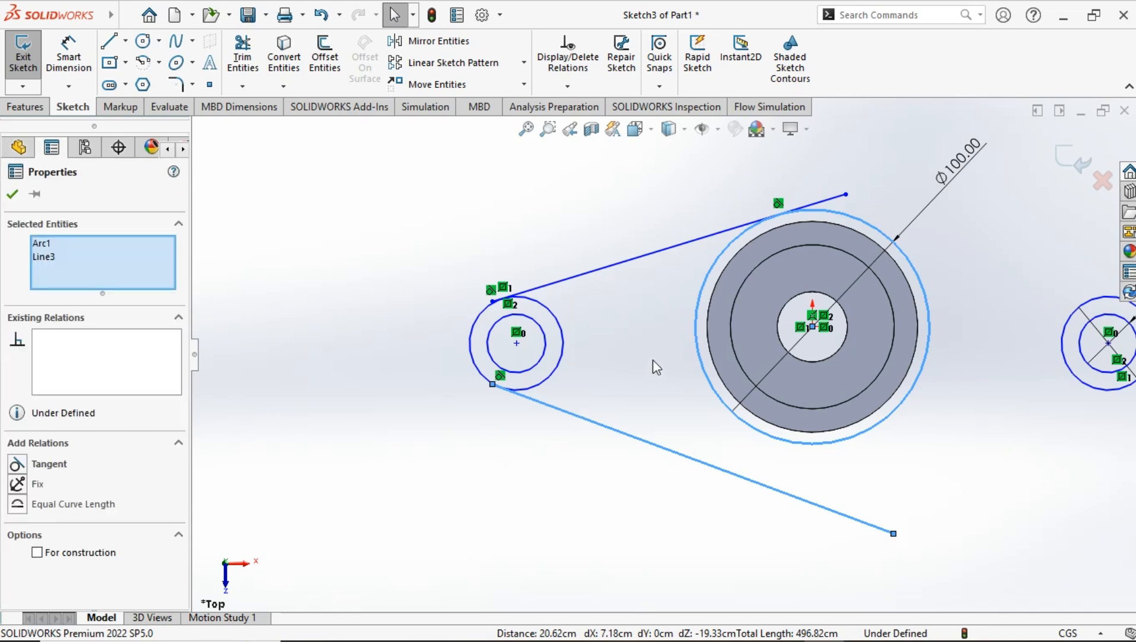
pyautogui.click(648, 352)
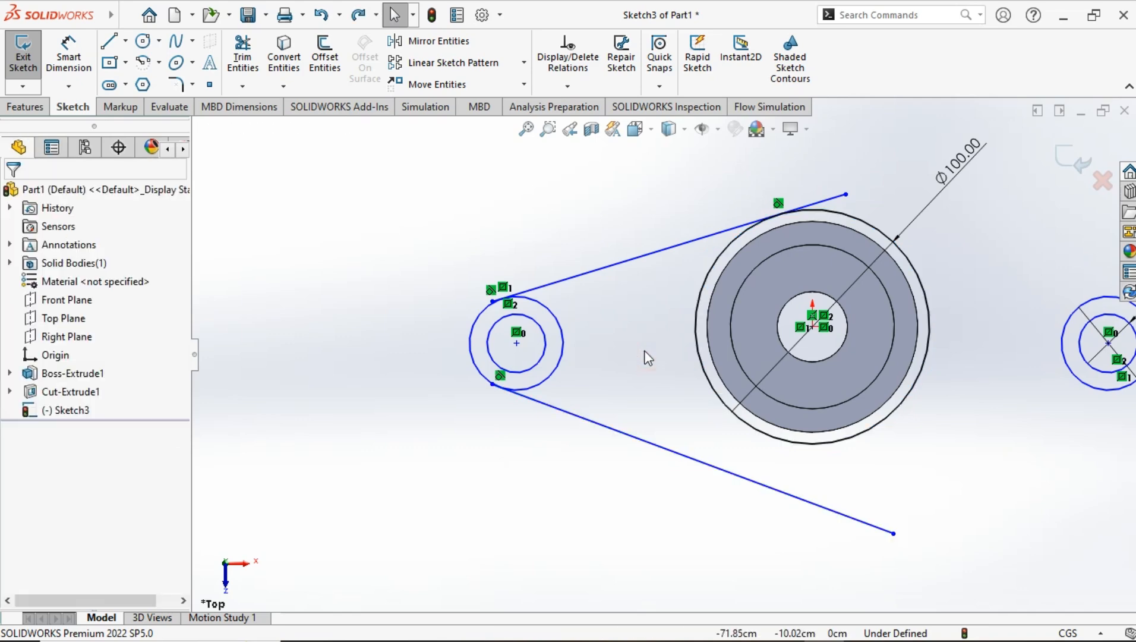
# Step: Align the mirrored circles' center horizontally with the center of the 100 cm circle
pyautogui.click(518, 344)
pyautogui.keyDown('ctrl'); pyautogui.click(812, 327); pyautogui.keyUp('ctrl')
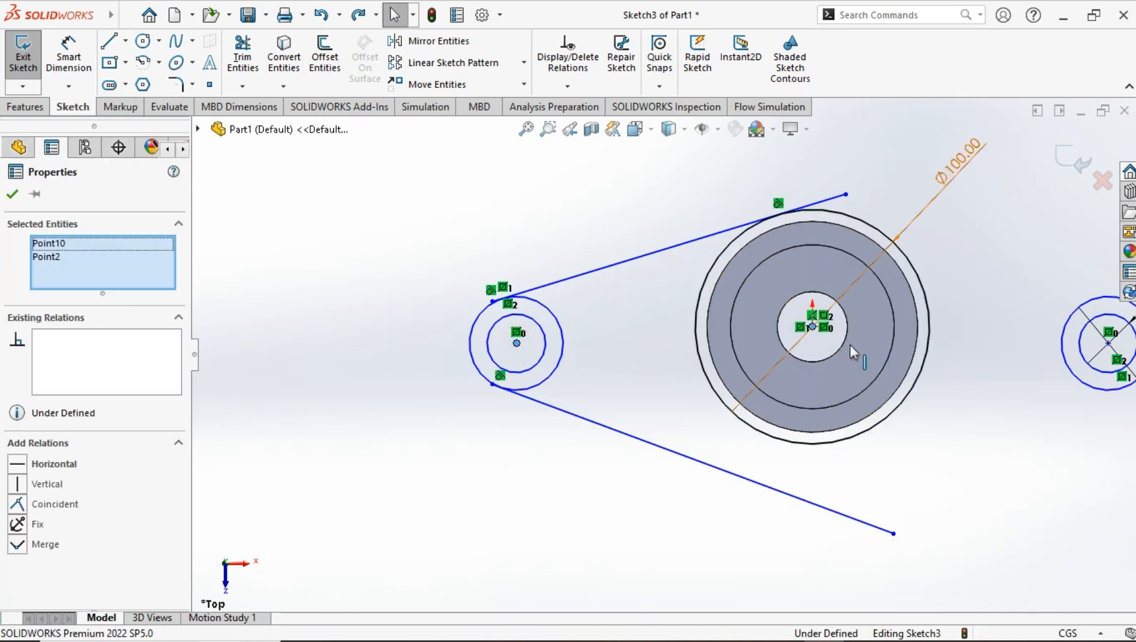
pyautogui.click(19, 468)
pyautogui.click(531, 468)
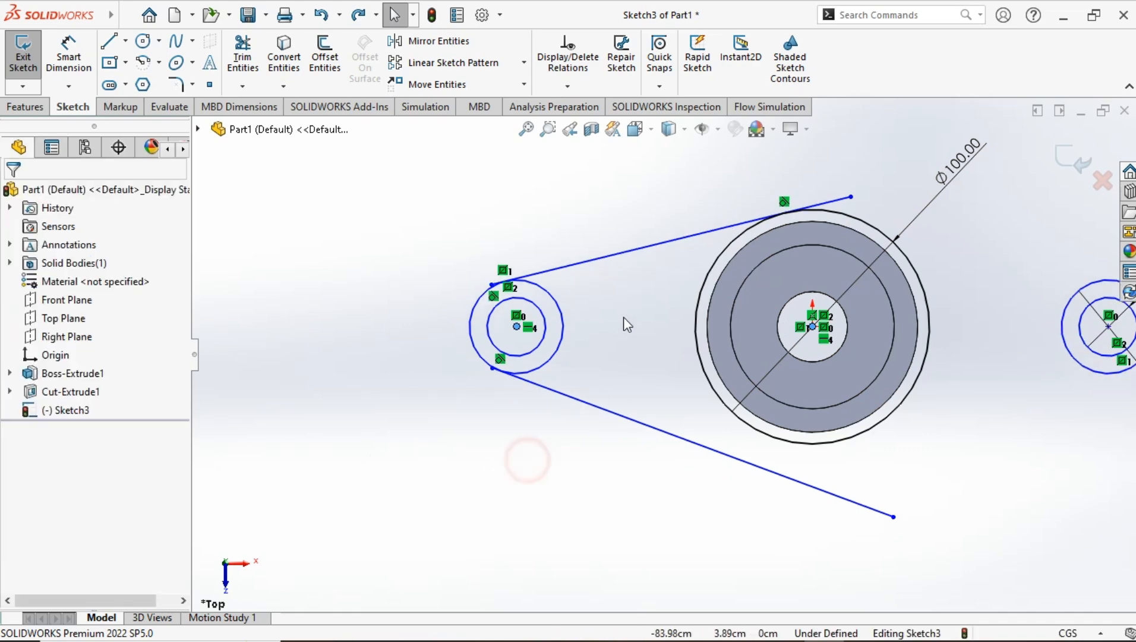
pyautogui.click(632, 320)
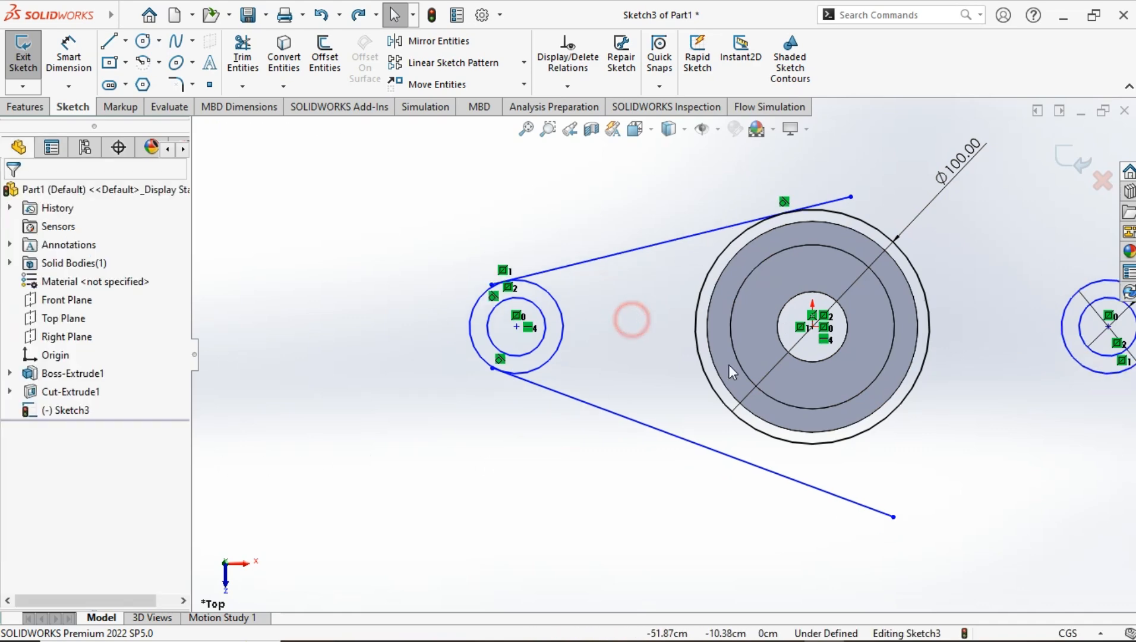
# Step: Make the lower line tangent to the 100 cm circle
pyautogui.click(683, 440)
pyautogui.click(794, 449)
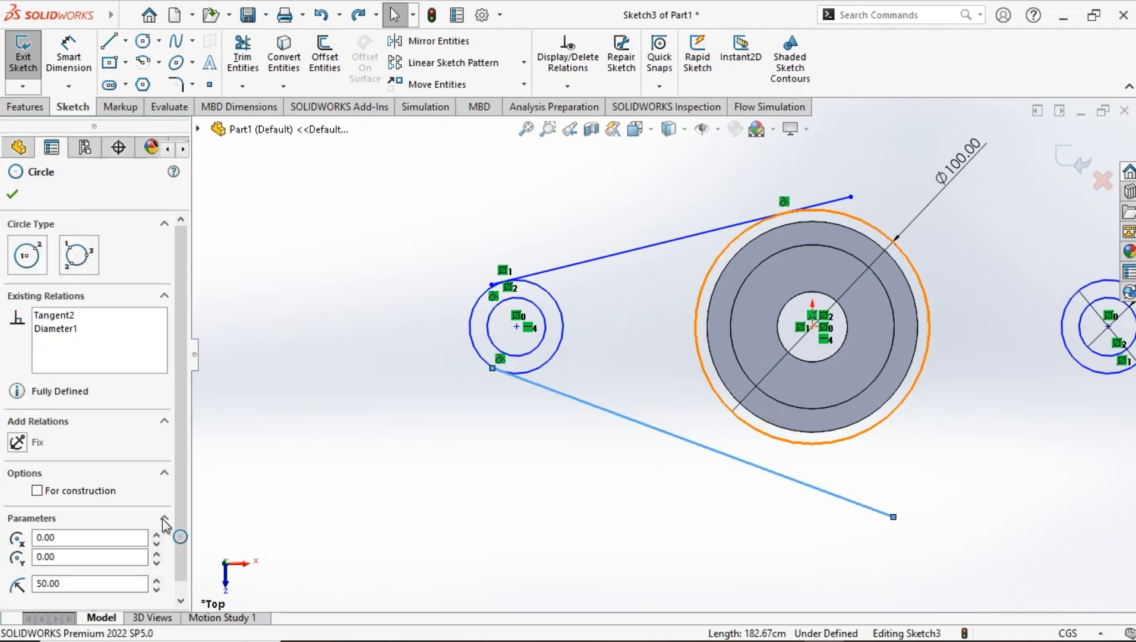
pyautogui.click(16, 464)
pyautogui.click(589, 470)
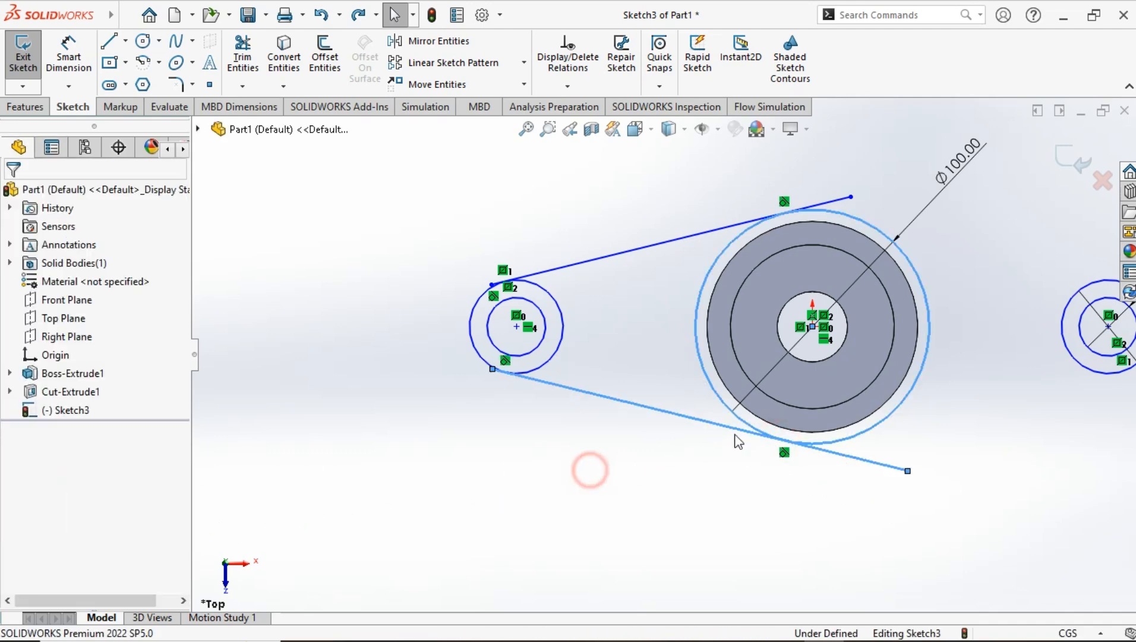
pyautogui.scroll(2, 904, 372)
pyautogui.scroll(-2, 854, 361)
pyautogui.click(868, 347)
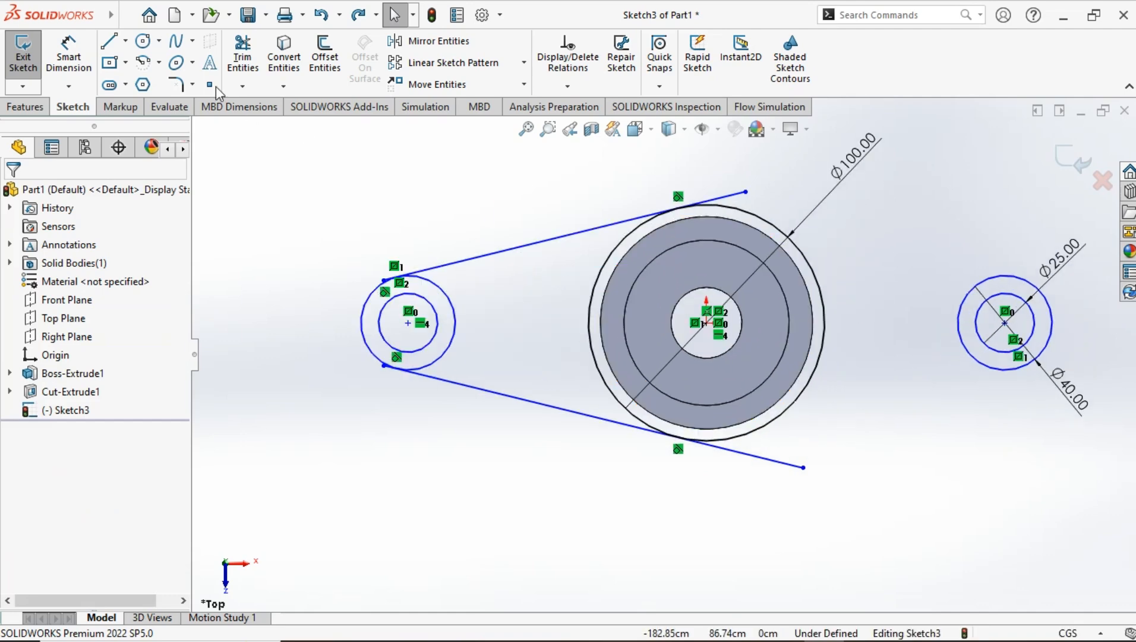
# Step: Dimension the distance between the center of the 100 cm circle and the center of the 25 cm circle as 100 cm
pyautogui.click(68, 57)
pyautogui.click(707, 323)
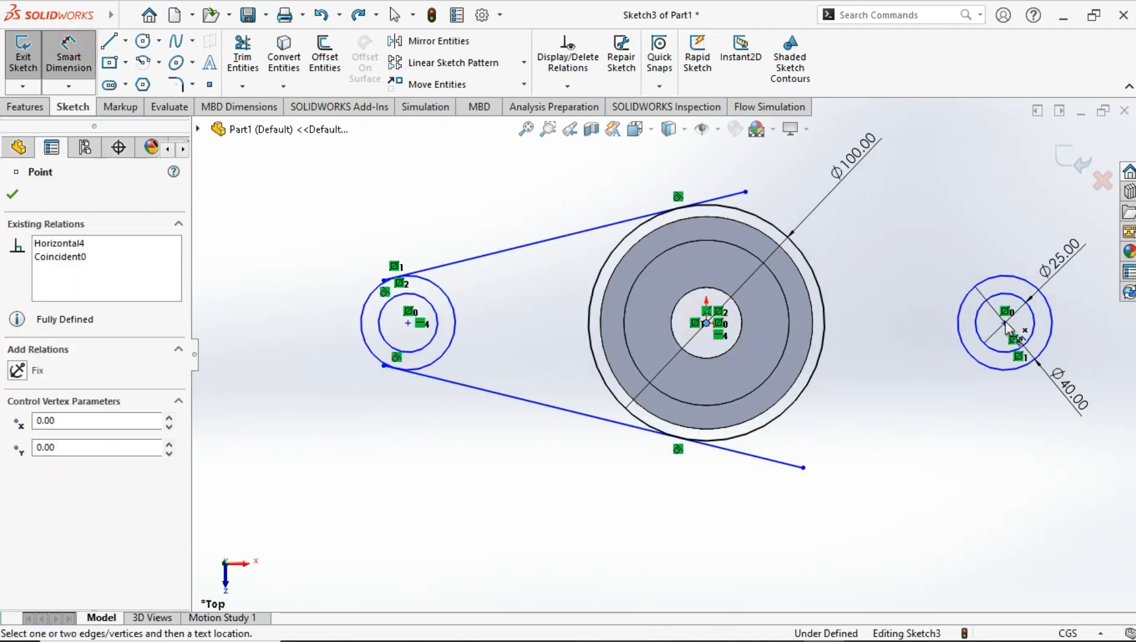
pyautogui.click(1004, 322)
pyautogui.scroll(3, 951, 267)
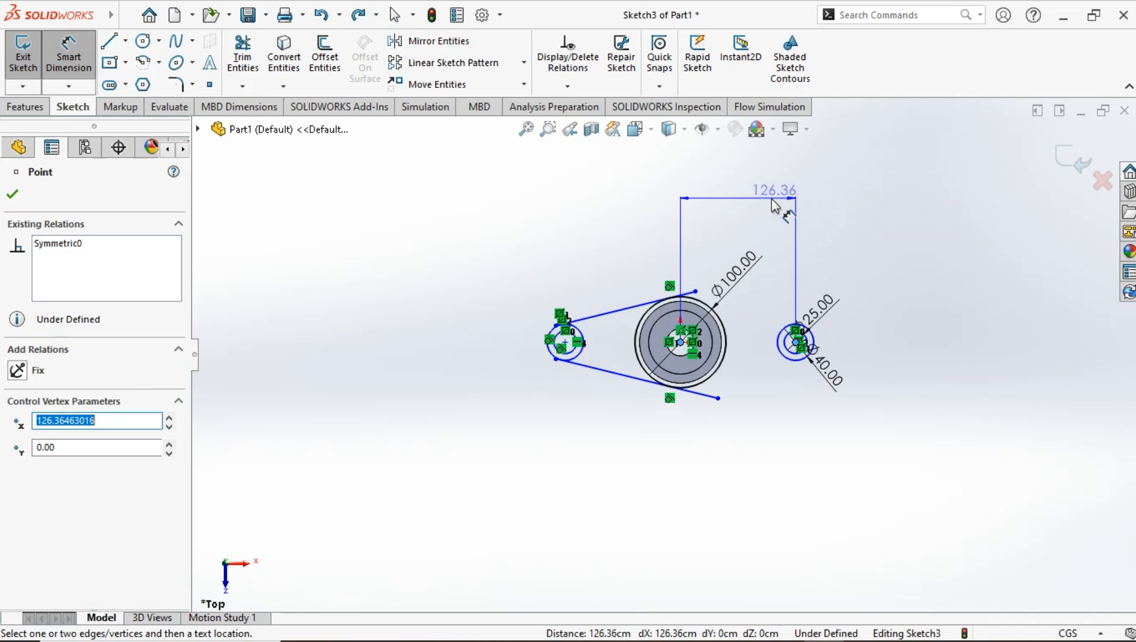
pyautogui.click(767, 202)
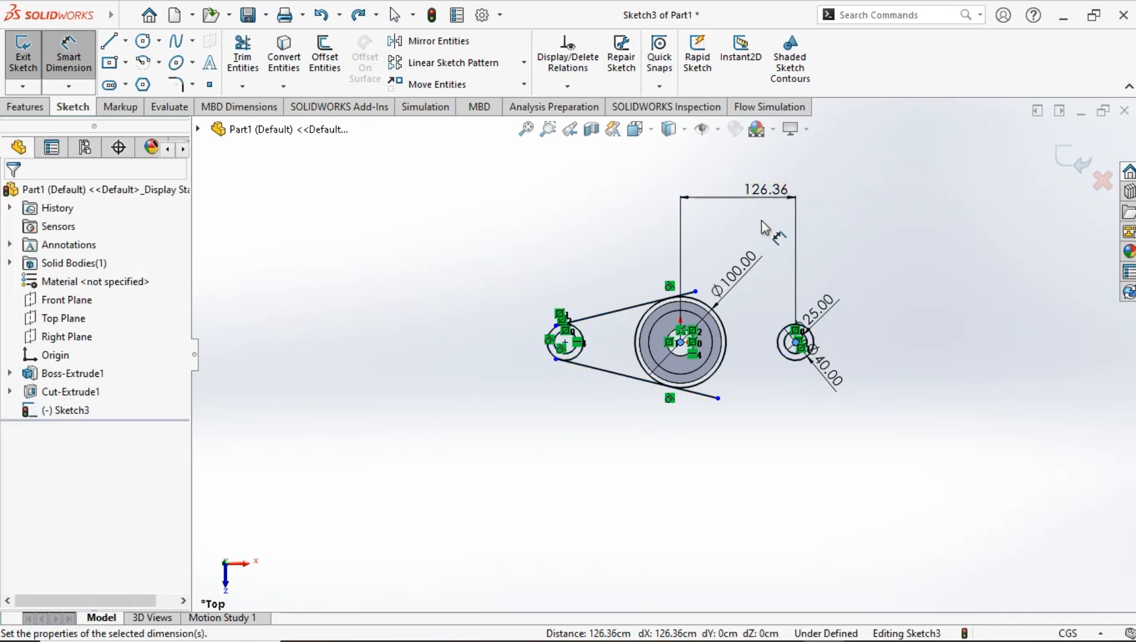
pyautogui.write('10')
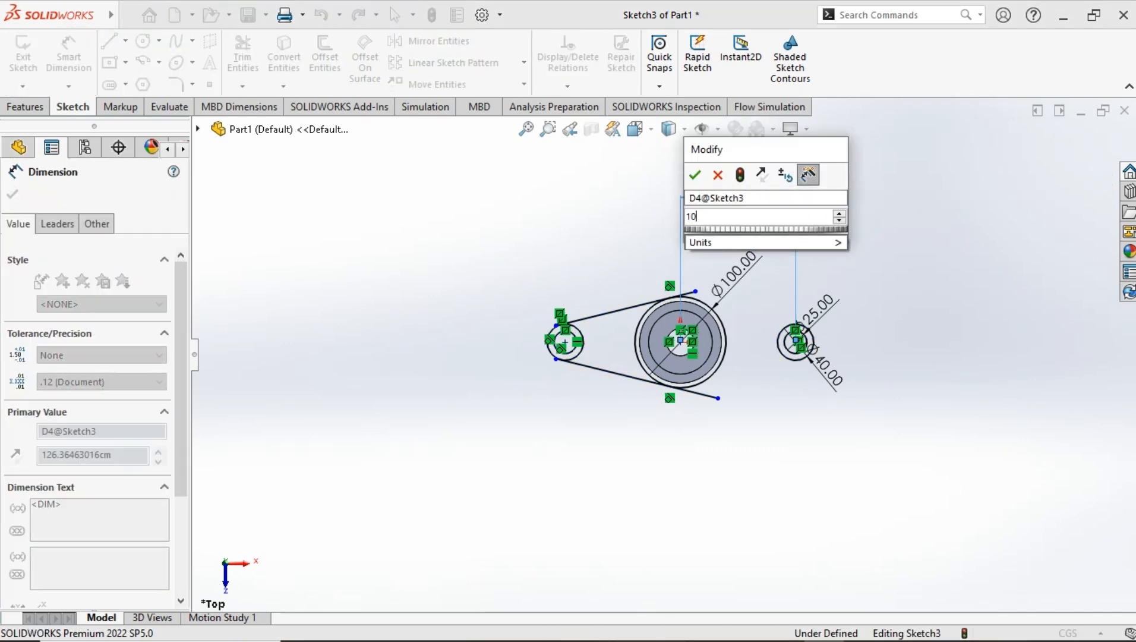
pyautogui.write('0')
pyautogui.press('Return')
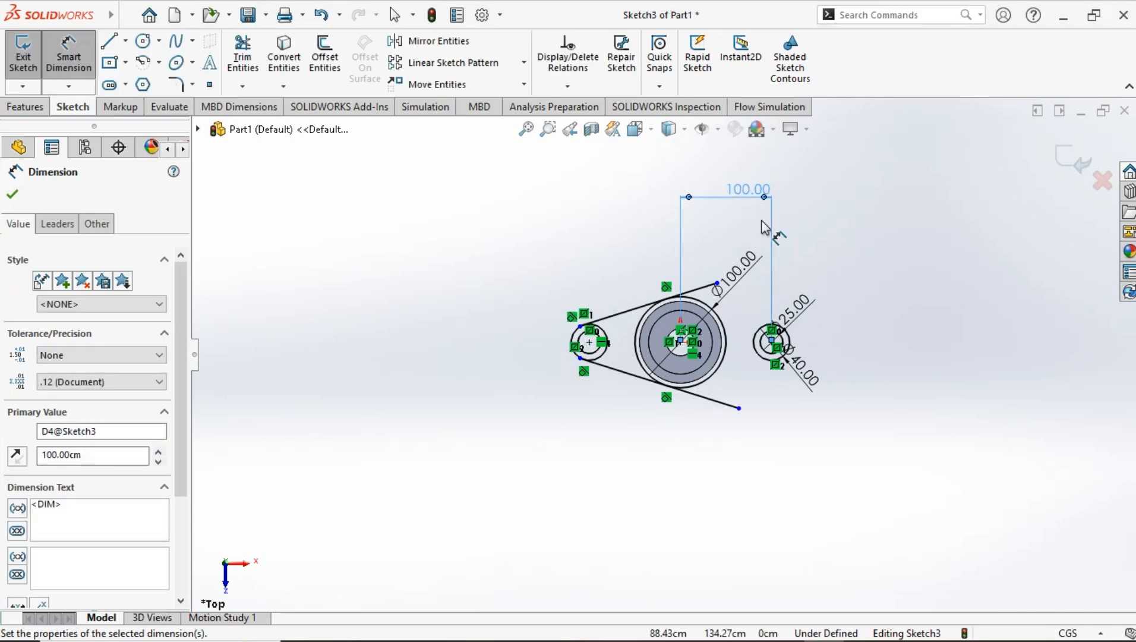
pyautogui.scroll(4, 664, 311)
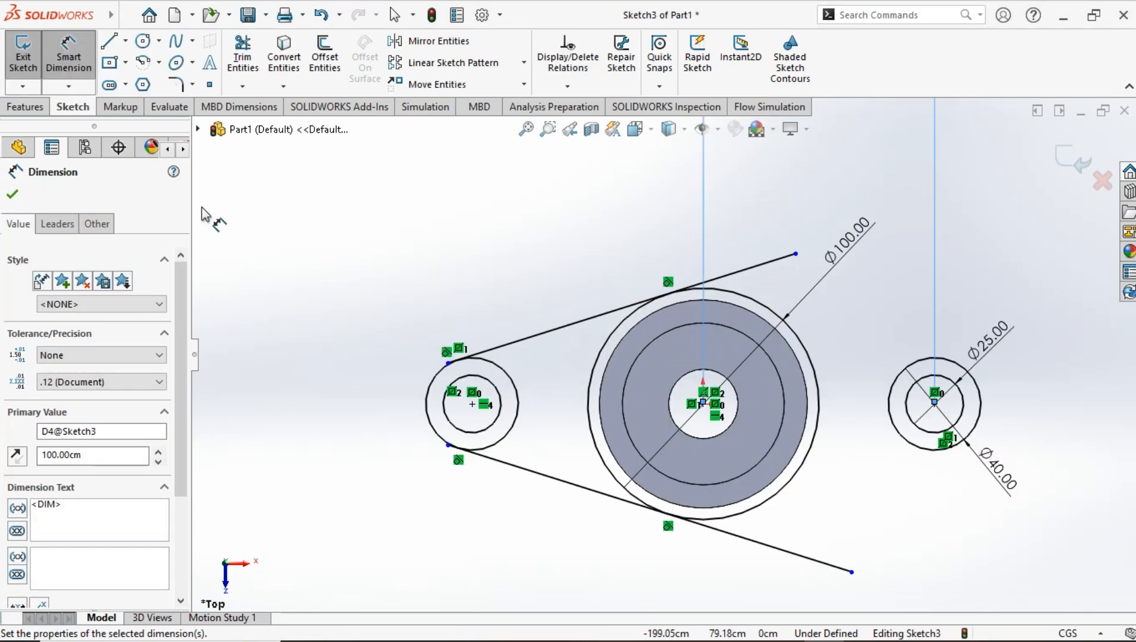
pyautogui.click(14, 195)
pyautogui.press('Escape')
# Step: Trim the short overhanging ends of both tangent lines beyond their tangent points on the mirrored 40 cm circle
pyautogui.scroll(5, 525, 440)
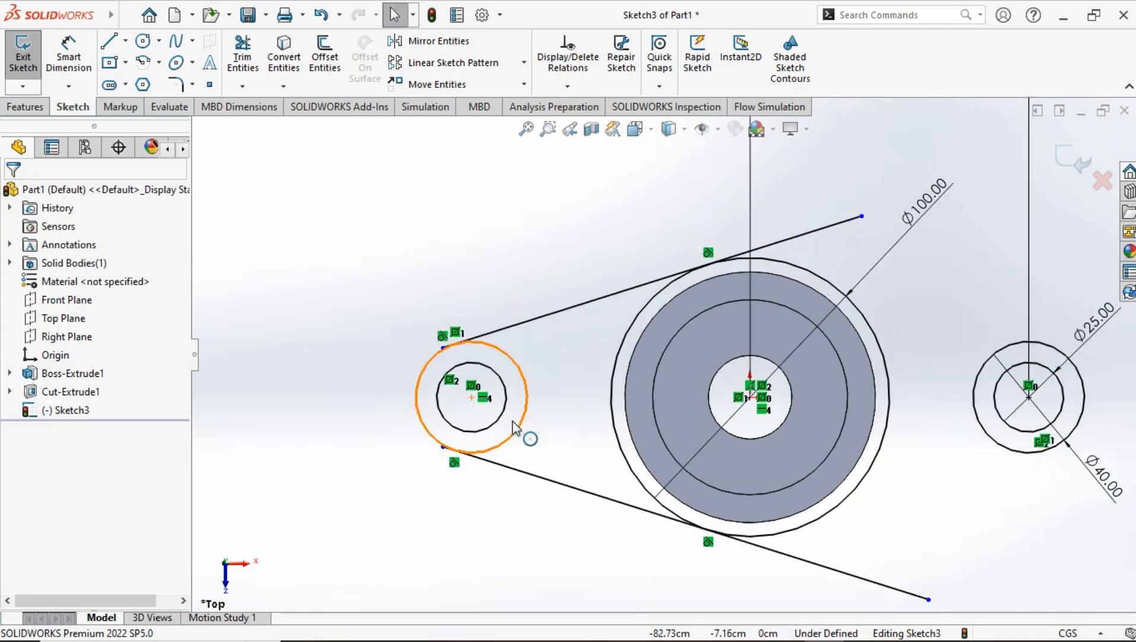
pyautogui.click(243, 56)
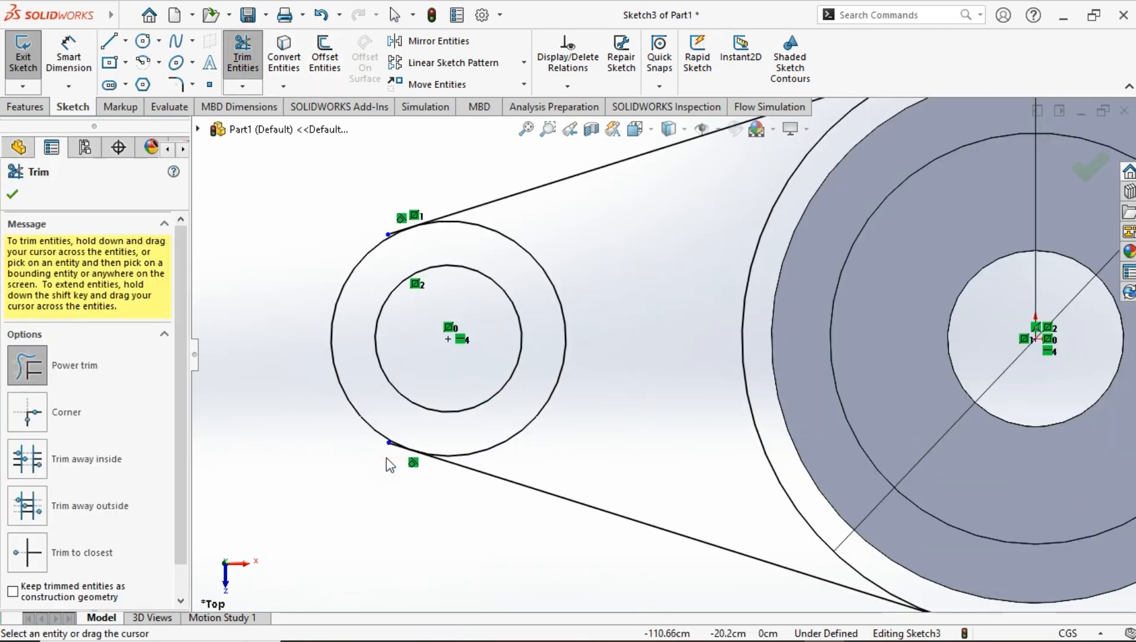
pyautogui.scroll(5, 390, 465)
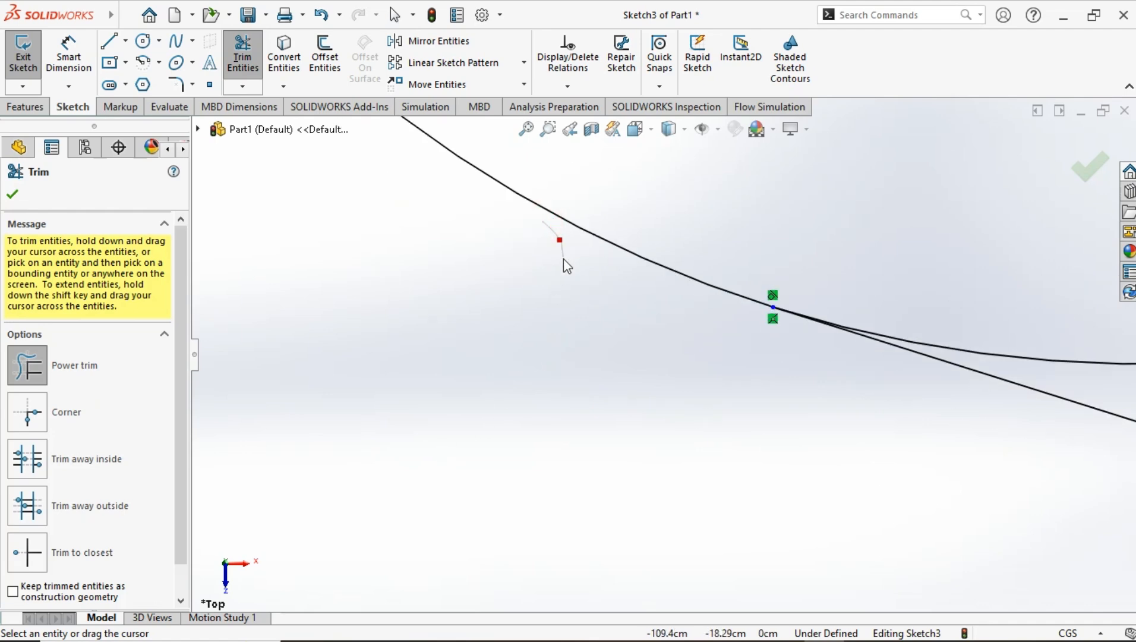
pyautogui.scroll(-10, 564, 259)
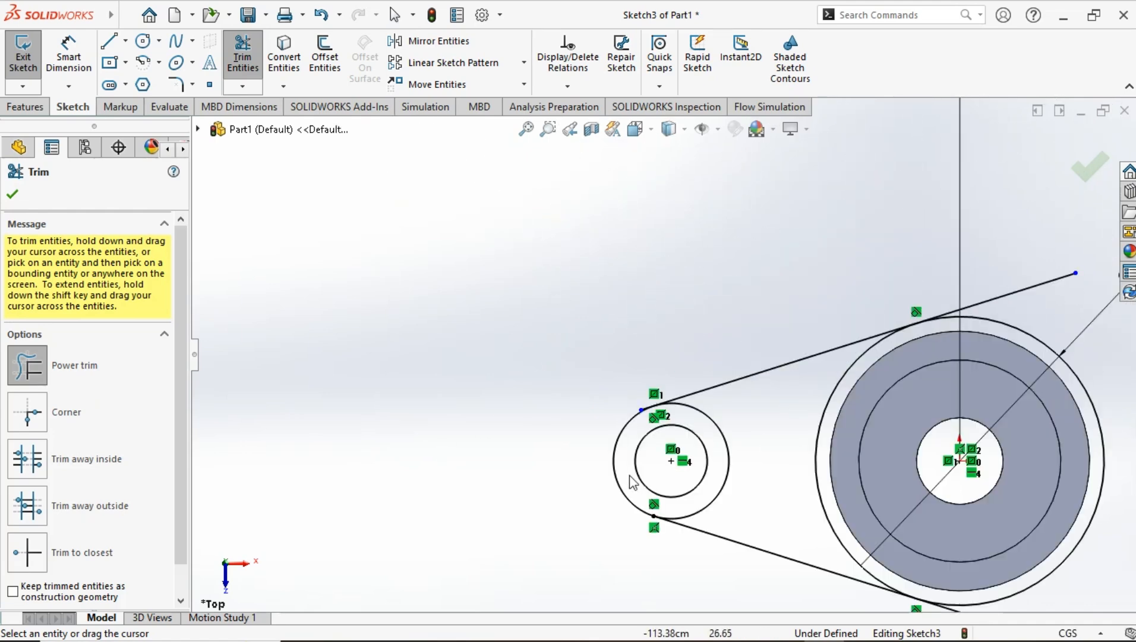
pyautogui.scroll(5, 633, 483)
pyautogui.scroll(-3, 671, 569)
pyautogui.scroll(2, 670, 505)
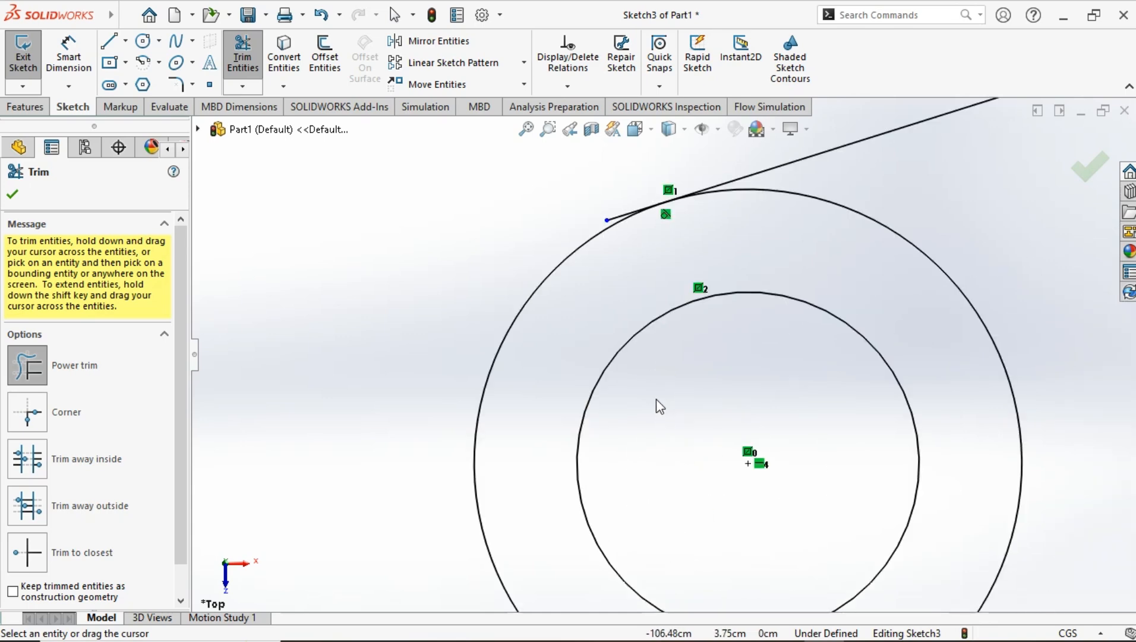
pyautogui.scroll(2, 597, 208)
pyautogui.scroll(-4, 596, 193)
pyautogui.scroll(4, 621, 188)
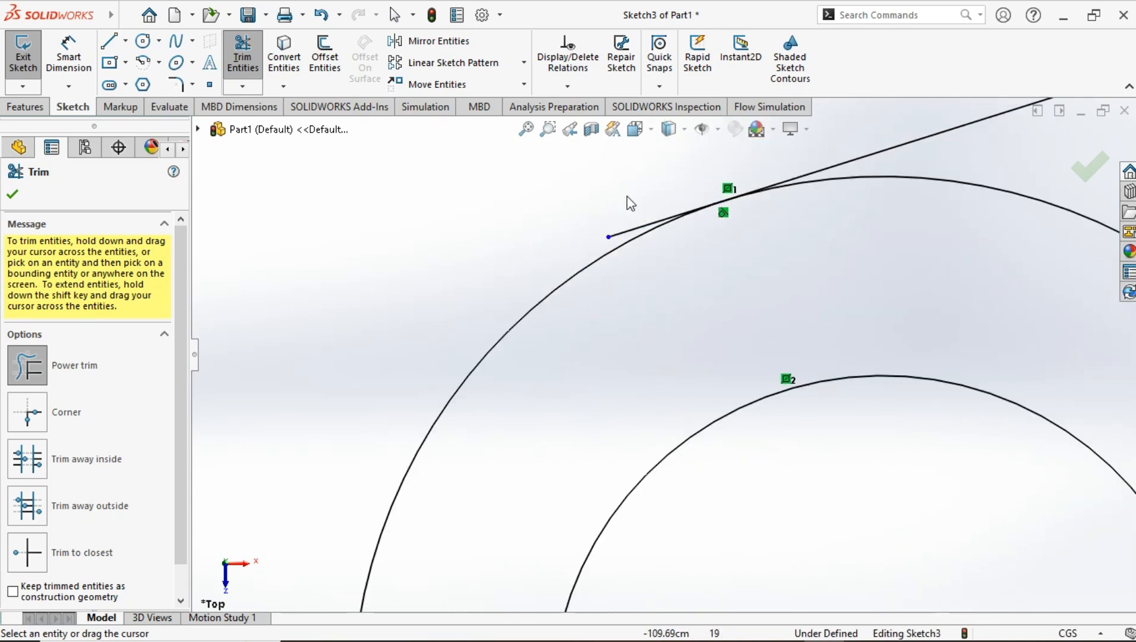
pyautogui.moveTo(627, 208); pyautogui.dragTo(629, 218)
pyautogui.scroll(-6, 618, 238)
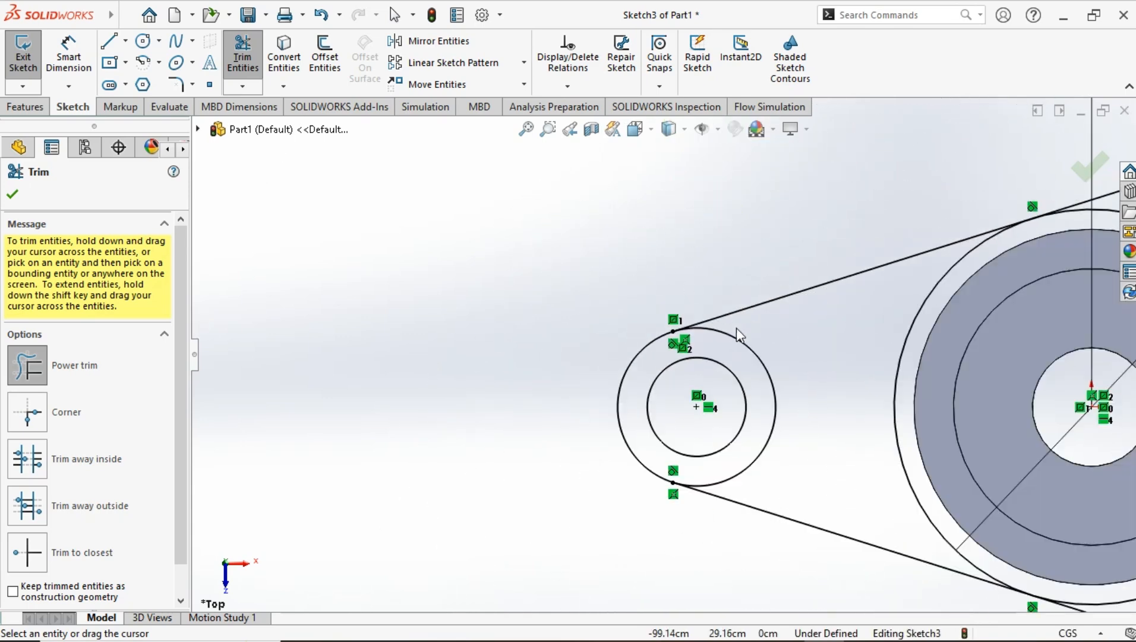
# Step: Trim both tangent lines where they extend past their tangent points on the 100 cm circle, and finish trimming
pyautogui.scroll(2, 871, 479)
pyautogui.moveTo(854, 482); pyautogui.dragTo(842, 486)
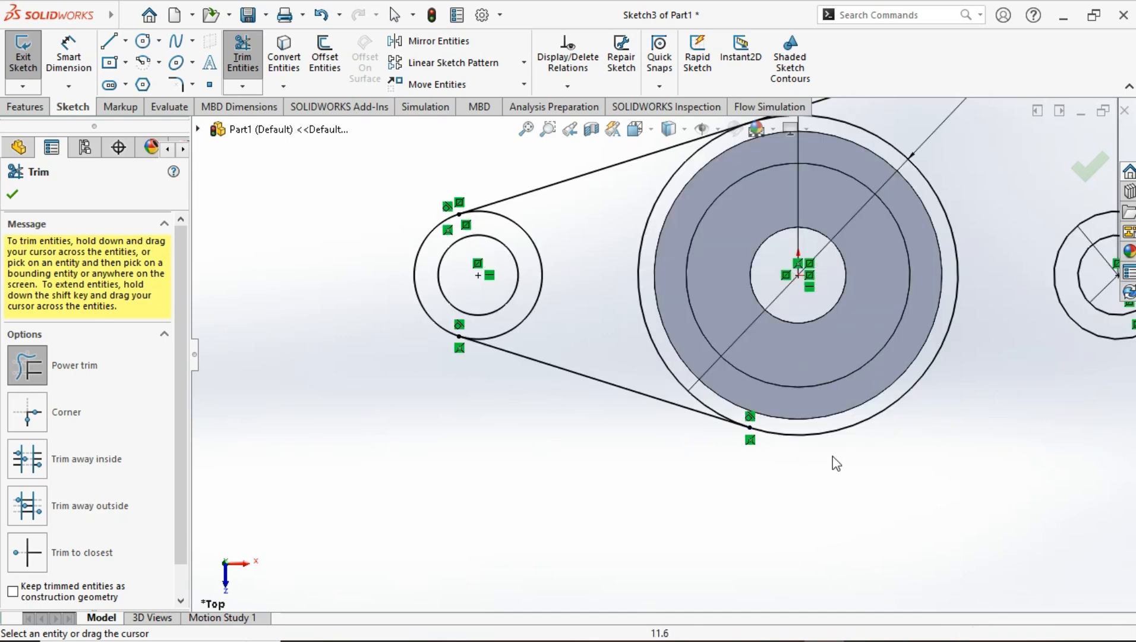
pyautogui.scroll(4, 750, 208)
pyautogui.moveTo(766, 227); pyautogui.dragTo(769, 234)
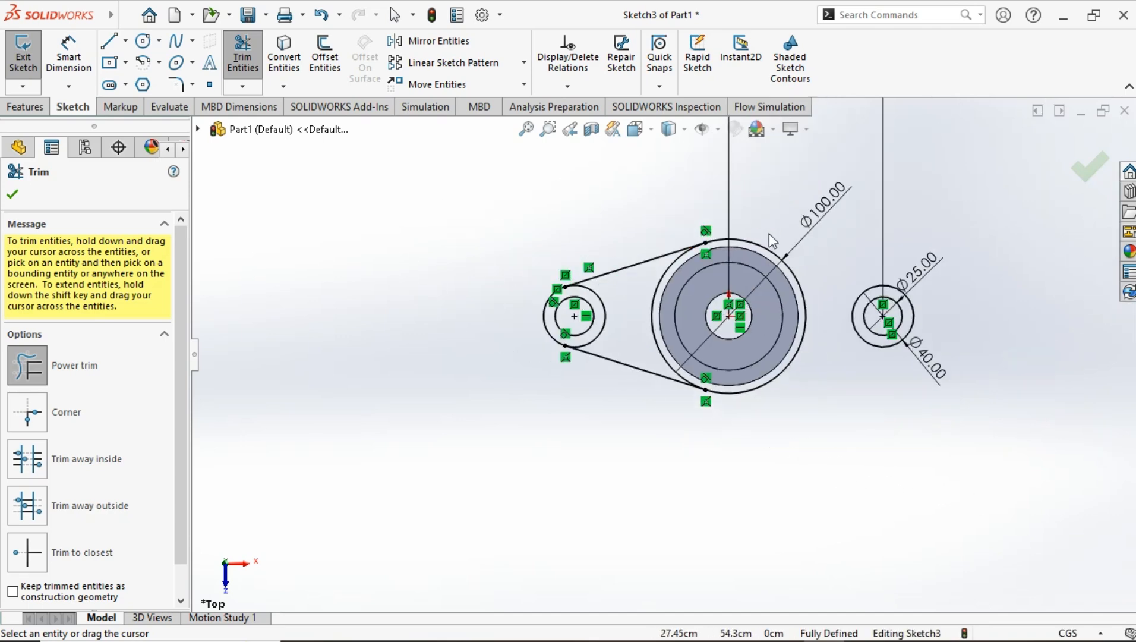
pyautogui.scroll(-3, 601, 297)
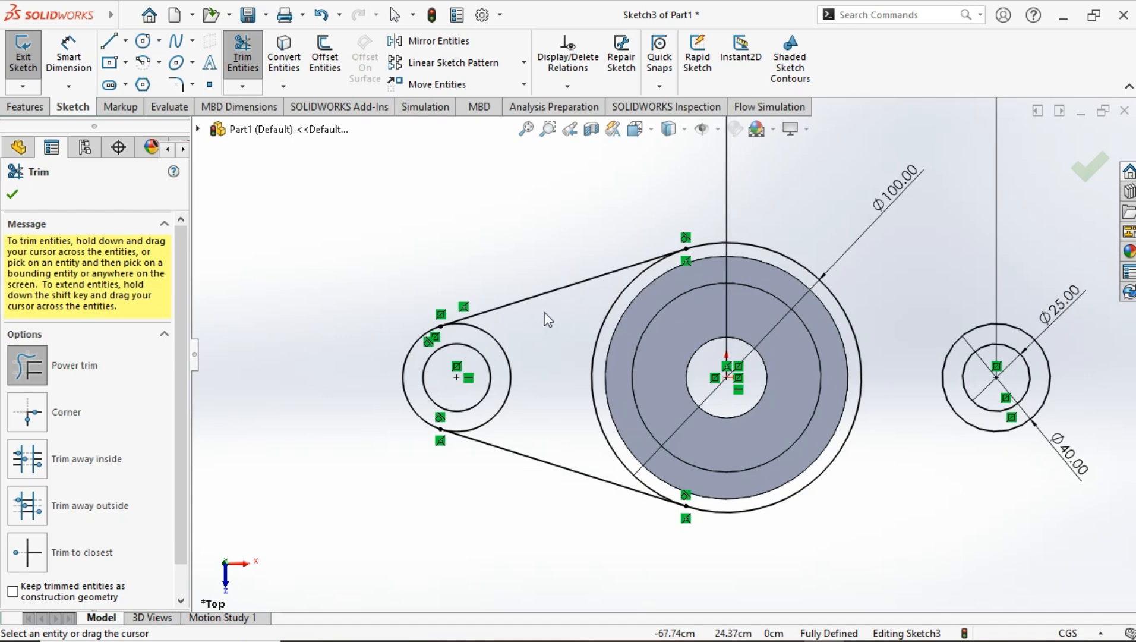
pyautogui.click(11, 194)
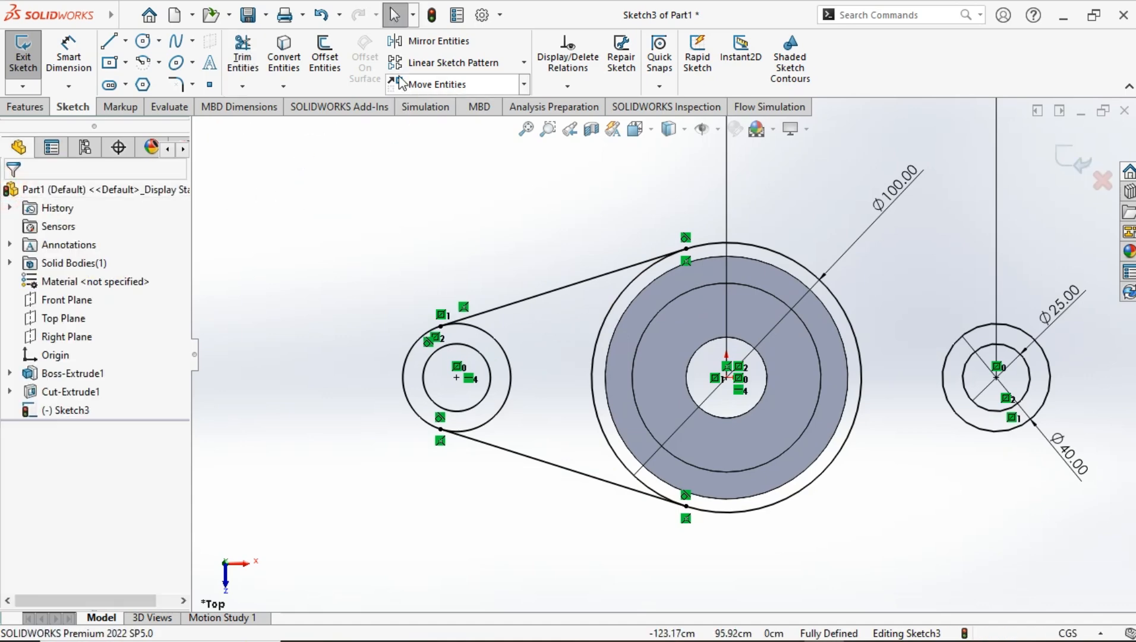
# Step: Mirror the two tangent lines about the Right Plane to connect the 100 cm circle with the opposite lug
pyautogui.click(417, 41)
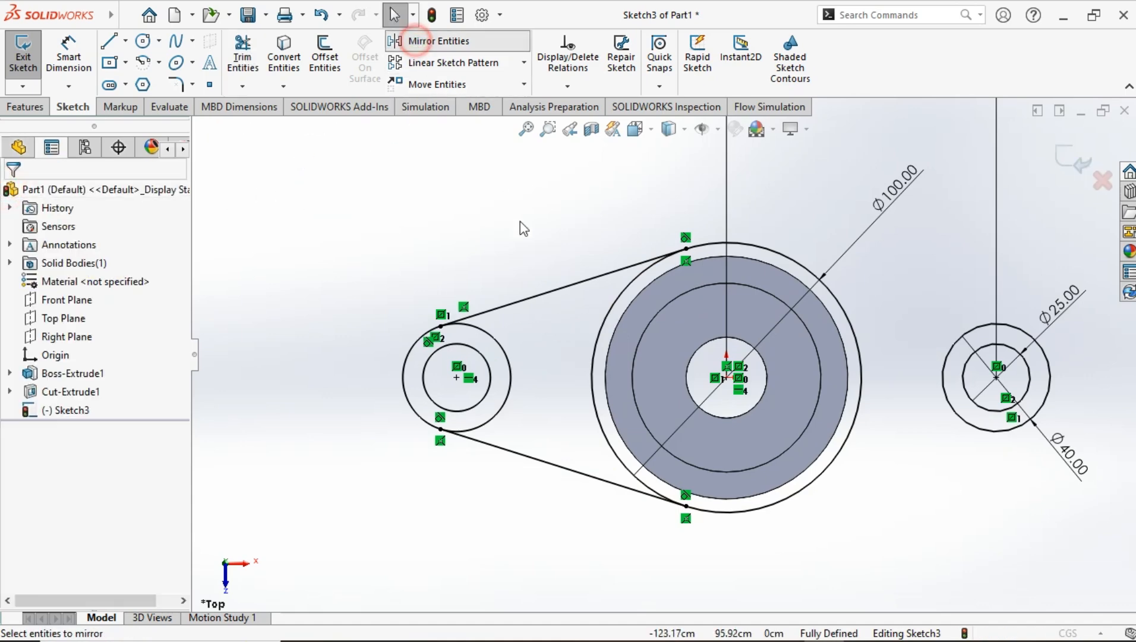
pyautogui.click(535, 302)
pyautogui.click(529, 457)
pyautogui.click(144, 414)
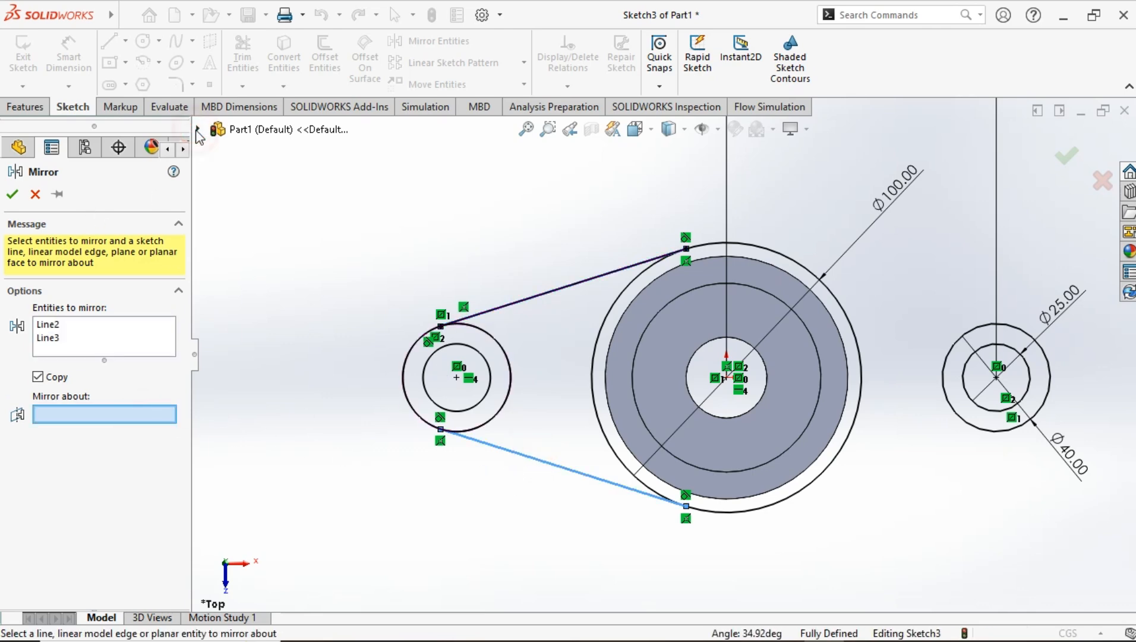
pyautogui.click(197, 129)
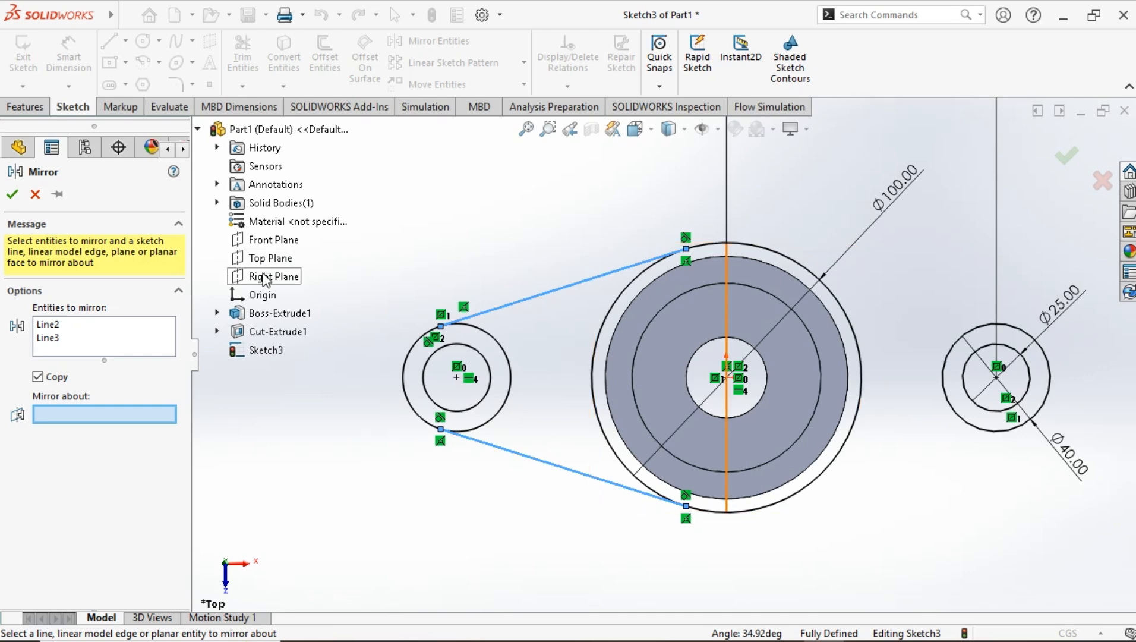
pyautogui.click(246, 277)
pyautogui.click(12, 195)
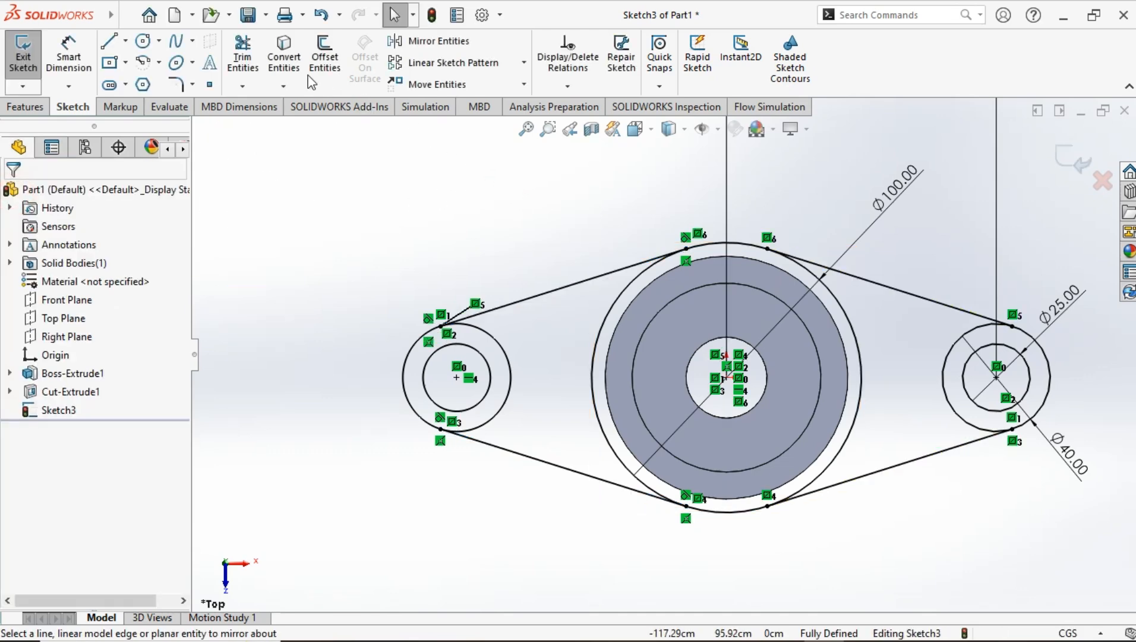
# Step: Trim the inner arcs of both 40 cm circles and the side arcs of the 100 cm circle, leaving one closed flange outline
pyautogui.click(244, 54)
pyautogui.moveTo(527, 355); pyautogui.dragTo(509, 370)
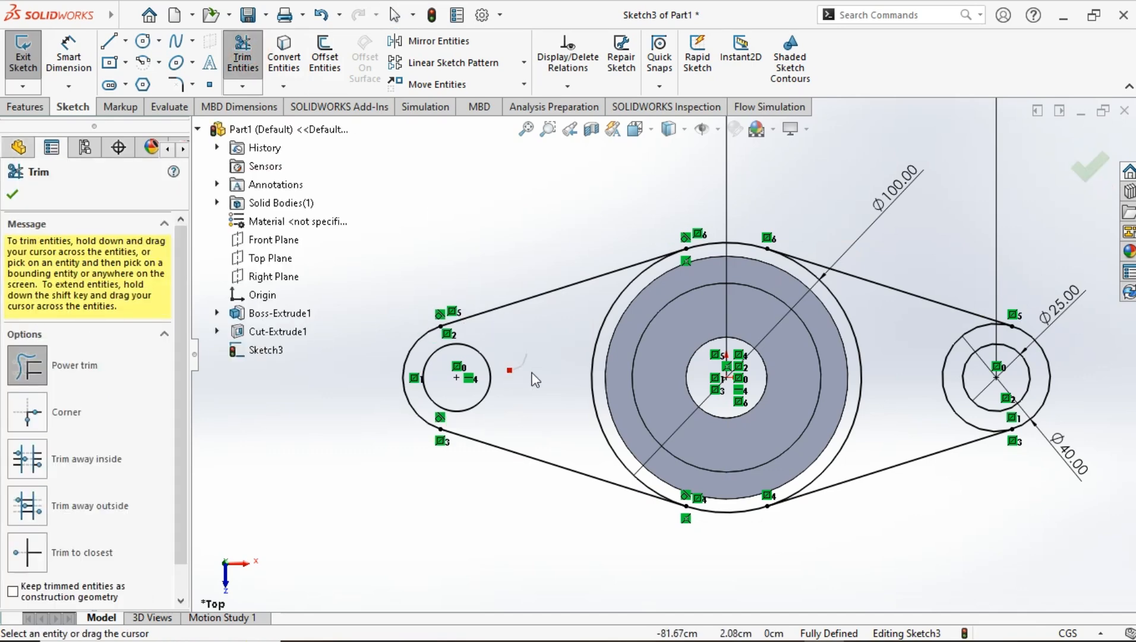
pyautogui.moveTo(596, 384); pyautogui.dragTo(602, 386)
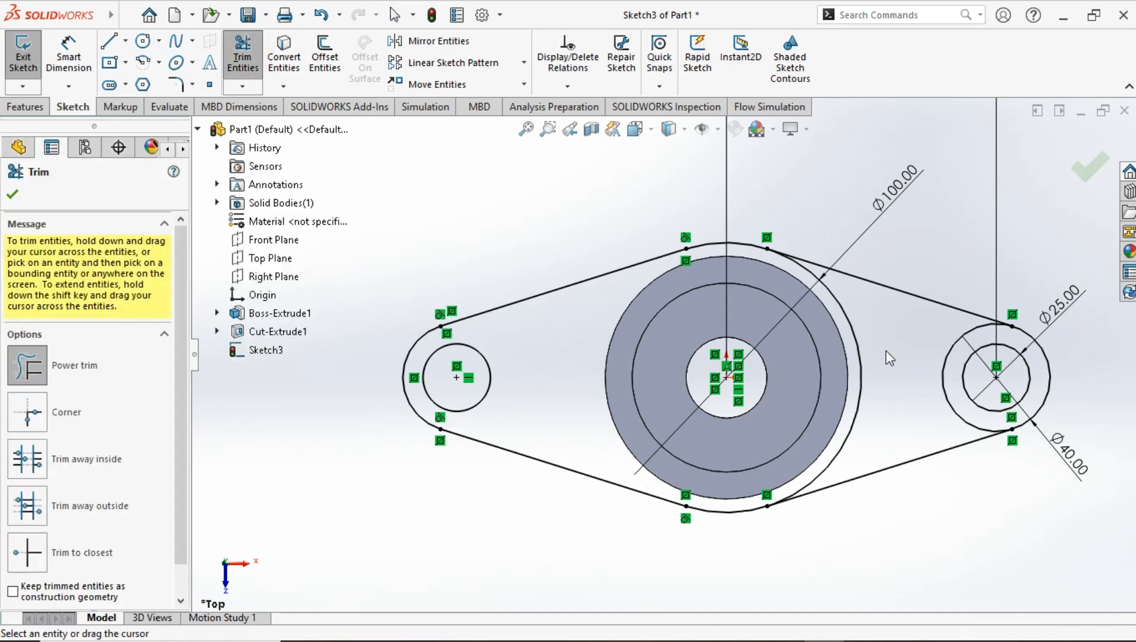
pyautogui.moveTo(860, 369); pyautogui.dragTo(943, 381)
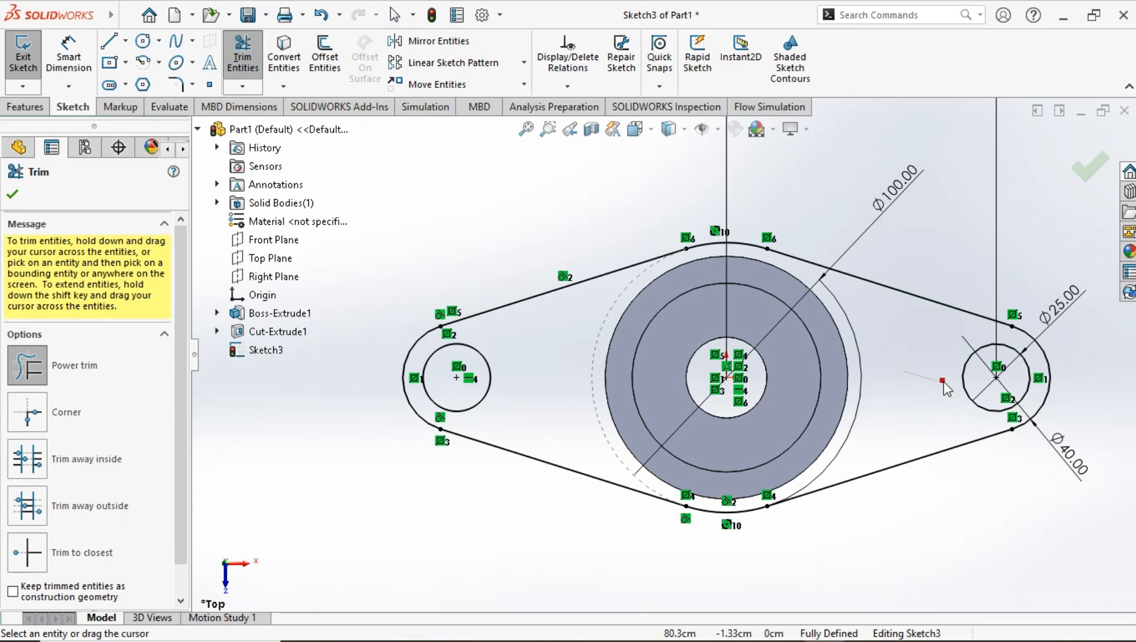
pyautogui.scroll(2, 866, 401)
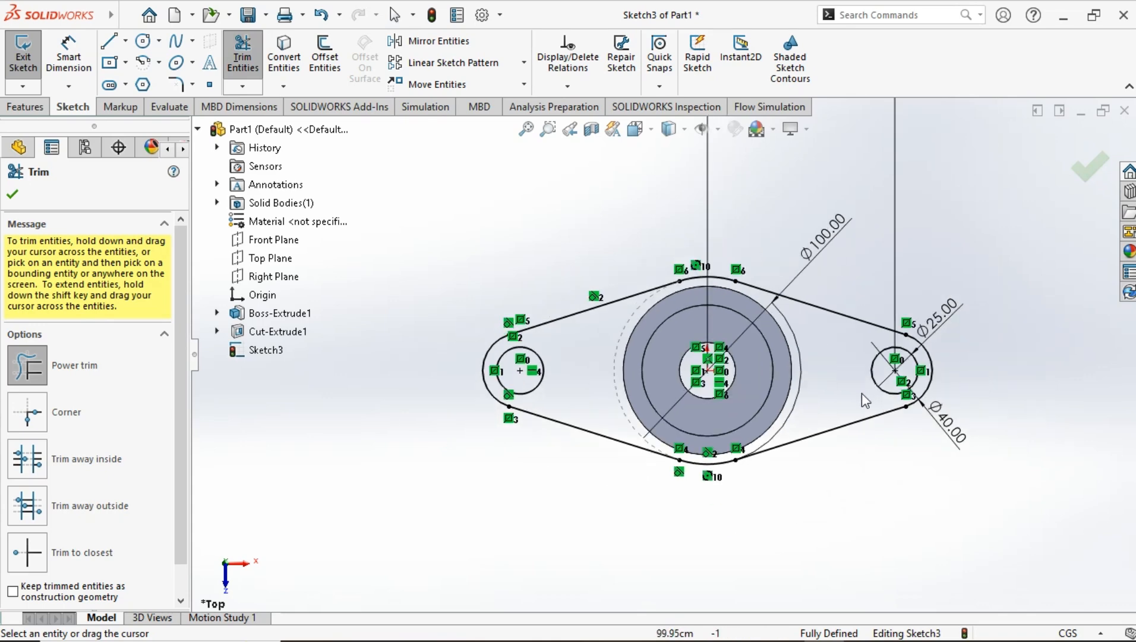
pyautogui.click(14, 196)
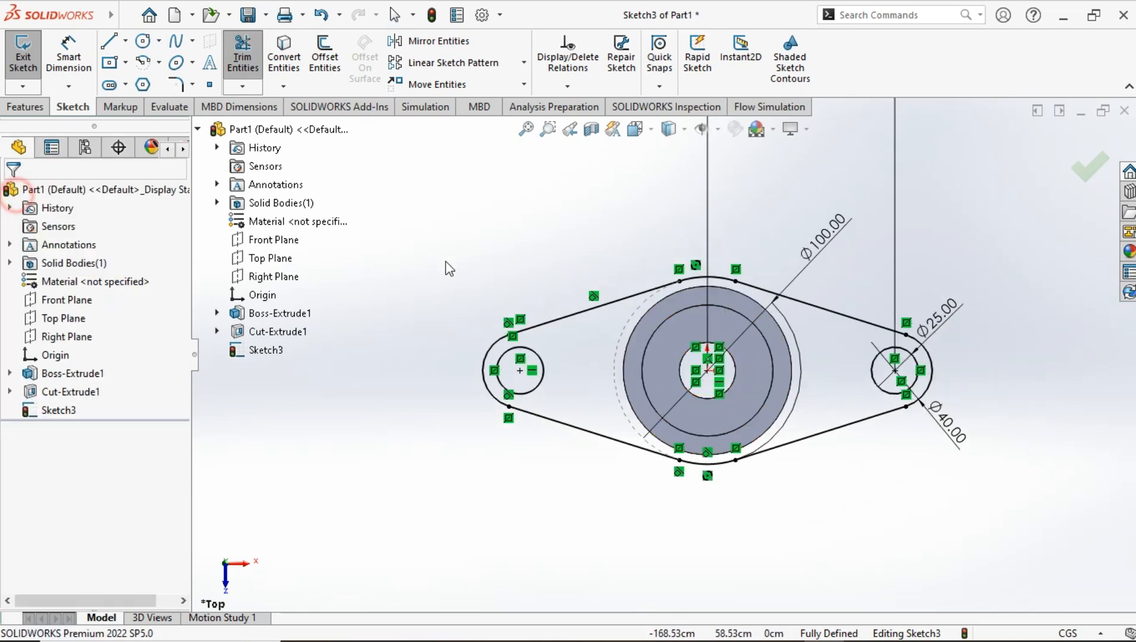
# Step: Extrude the flange sketch as a blind boss 20 cm deep, merged with the cylinder
pyautogui.click(15, 108)
pyautogui.click(29, 63)
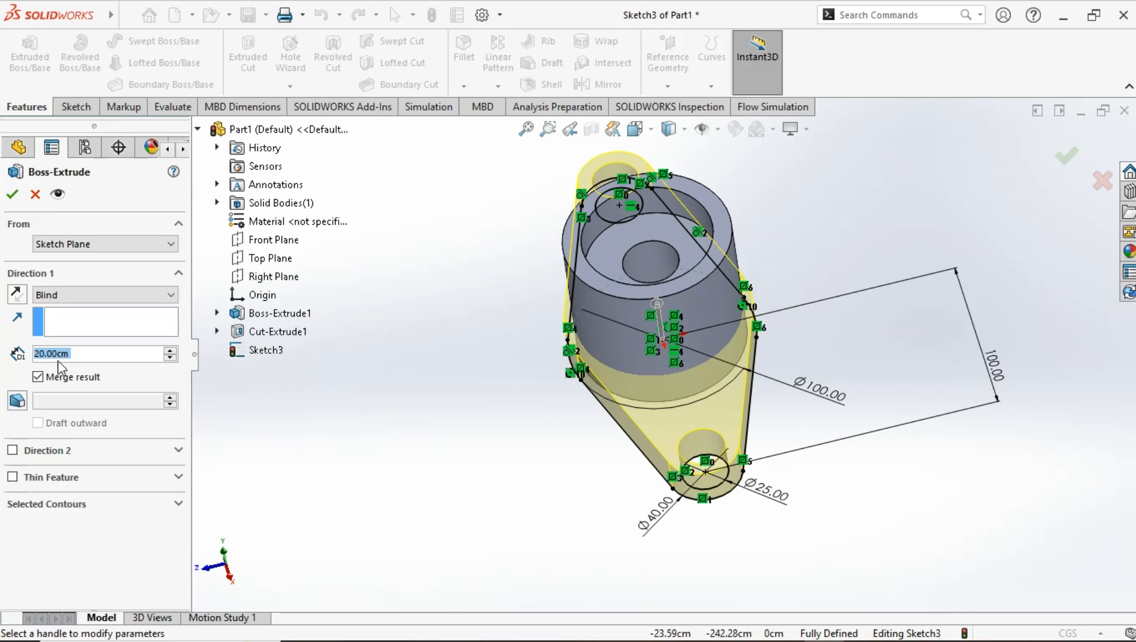
pyautogui.click(12, 195)
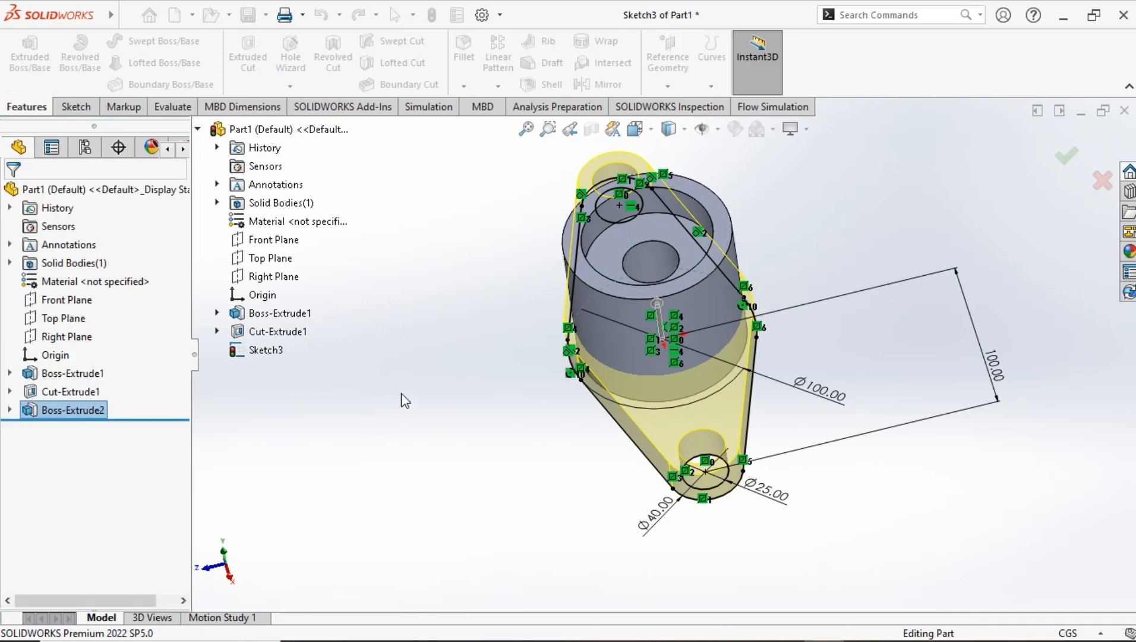
pyautogui.moveTo(415, 393); pyautogui.dragTo(380, 333, button='middle')
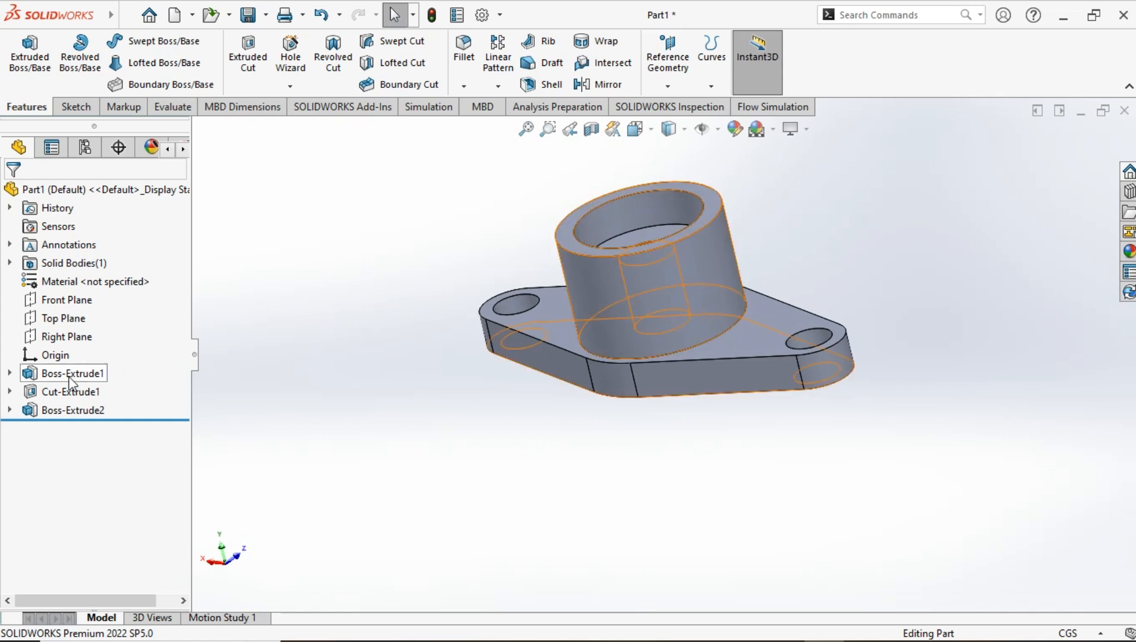
# Step: Start a sketch on the flange face closing the central bore and convert the bore's circular edge into a sketch circle
pyautogui.click(67, 412)
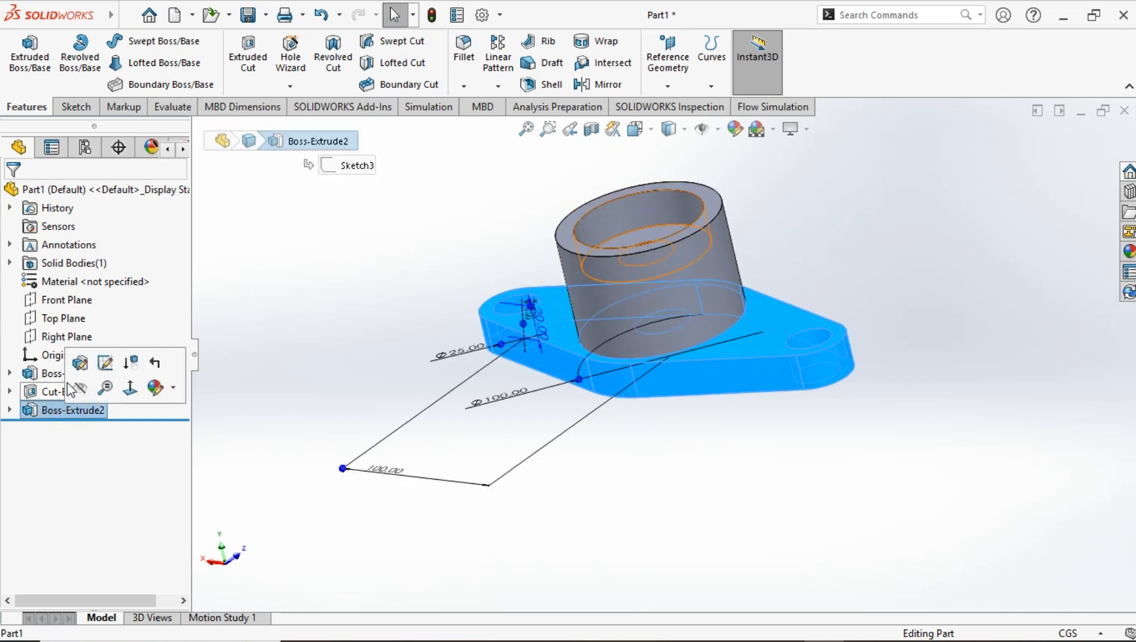
pyautogui.click(279, 384)
pyautogui.moveTo(435, 331)
pyautogui.mouseDown(button='middle')
pyautogui.moveTo(477, 476)
pyautogui.moveTo(672, 309)
pyautogui.mouseUp(button='middle')
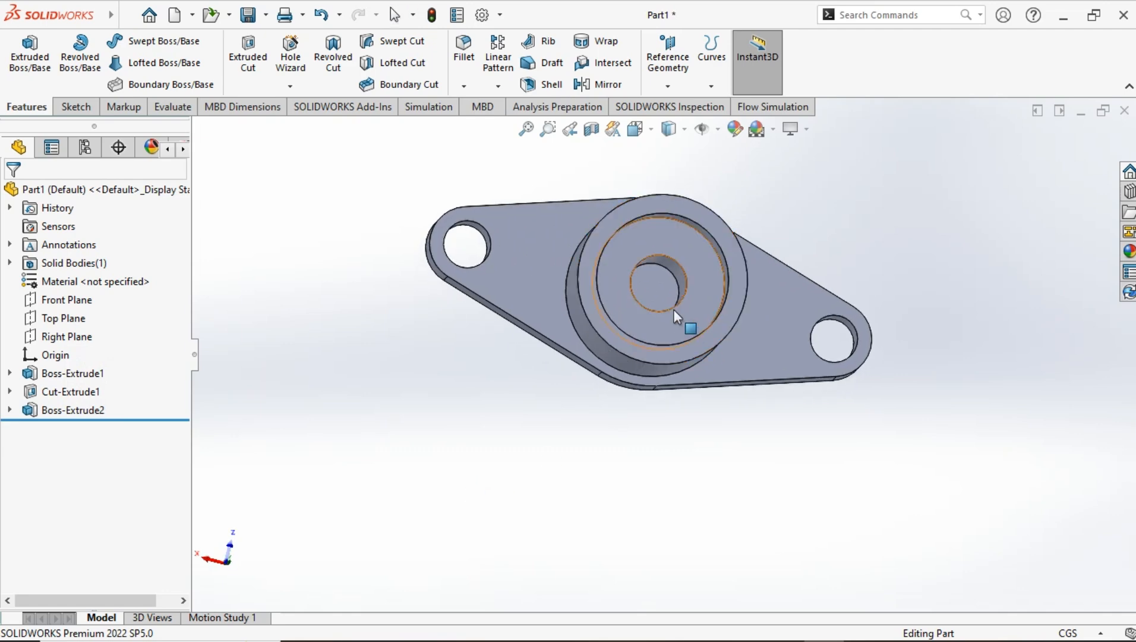
pyautogui.click(654, 286)
pyautogui.click(727, 244)
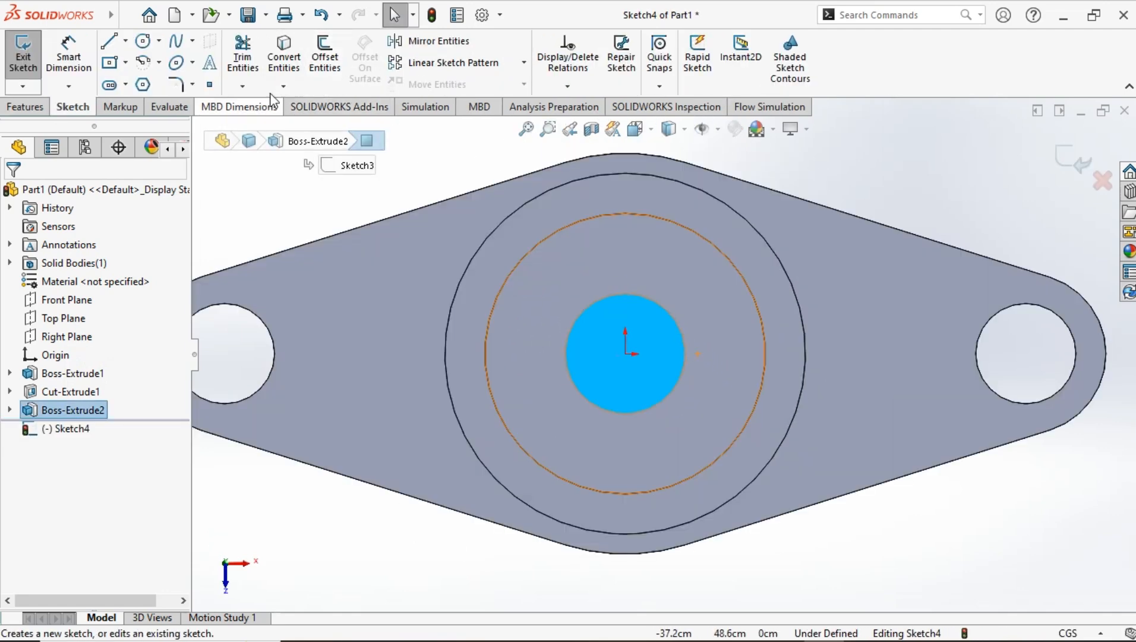
pyautogui.click(284, 57)
pyautogui.click(635, 297)
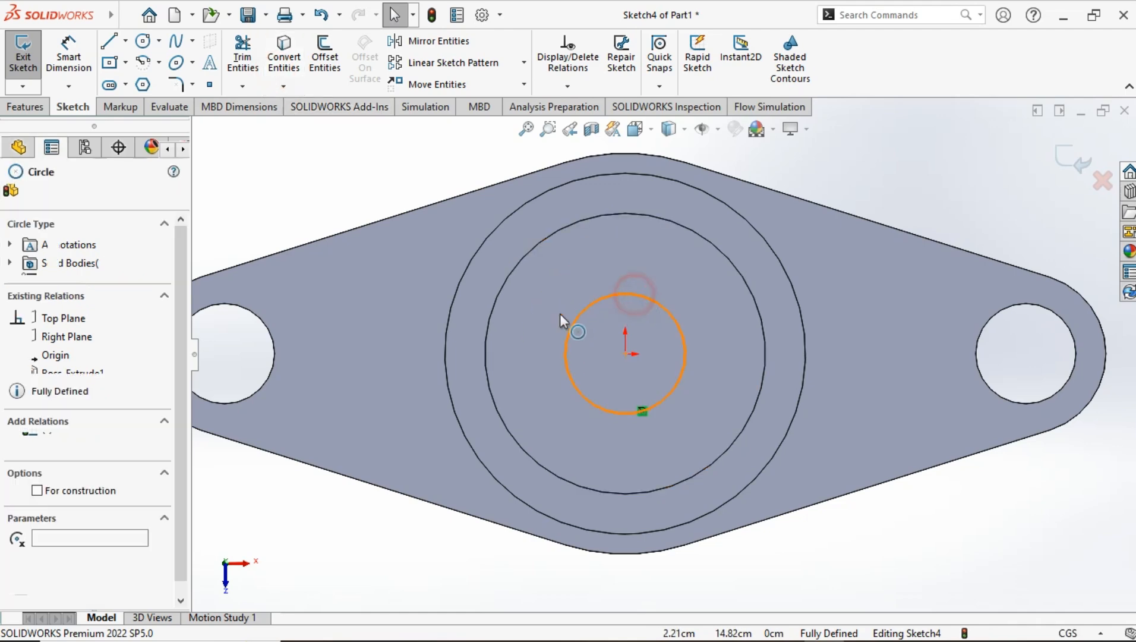
pyautogui.click(14, 196)
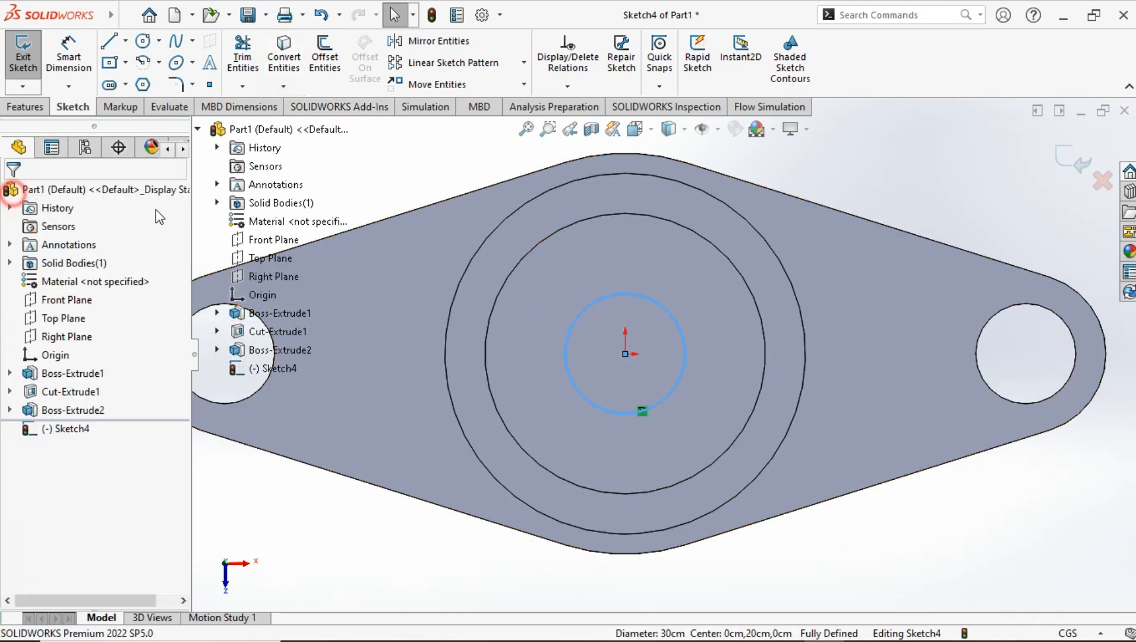
# Step: Cut the converted circle 20 cm blind through the flange to open the central bore
pyautogui.click(25, 107)
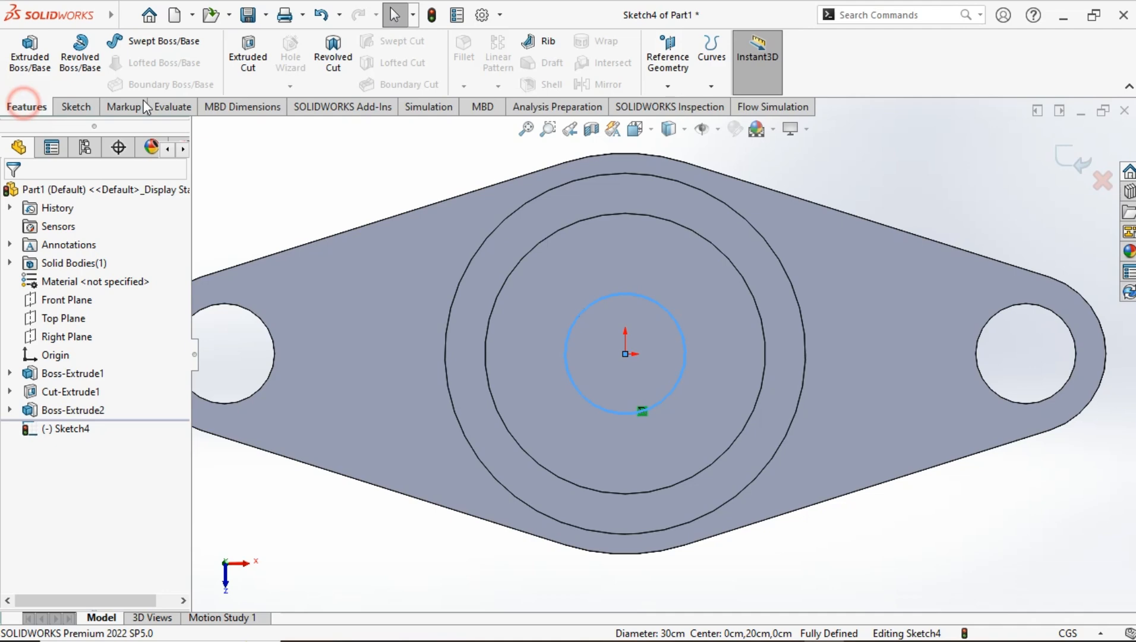
pyautogui.click(250, 65)
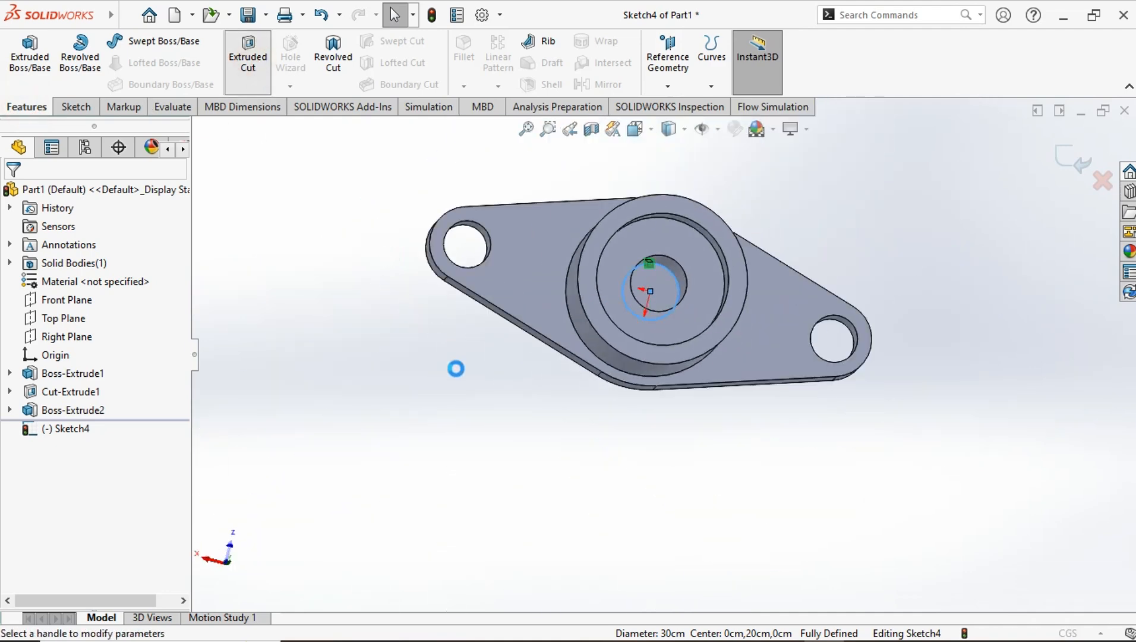
pyautogui.moveTo(482, 398); pyautogui.dragTo(422, 336, button='middle')
pyautogui.click(9, 195)
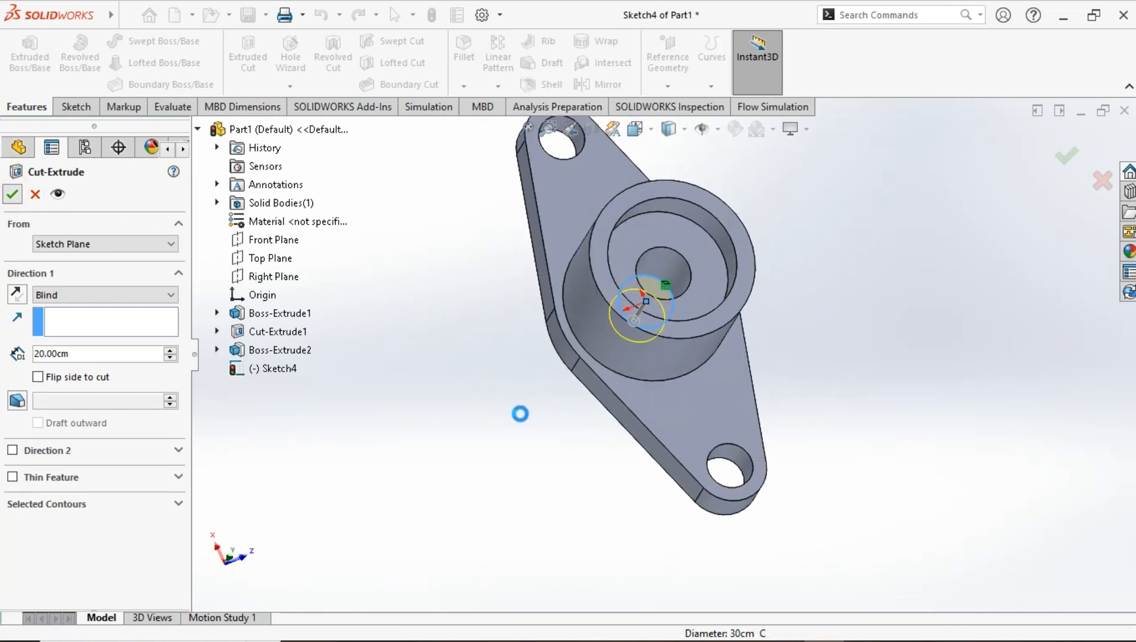
pyautogui.moveTo(518, 406); pyautogui.dragTo(685, 249, button='middle')
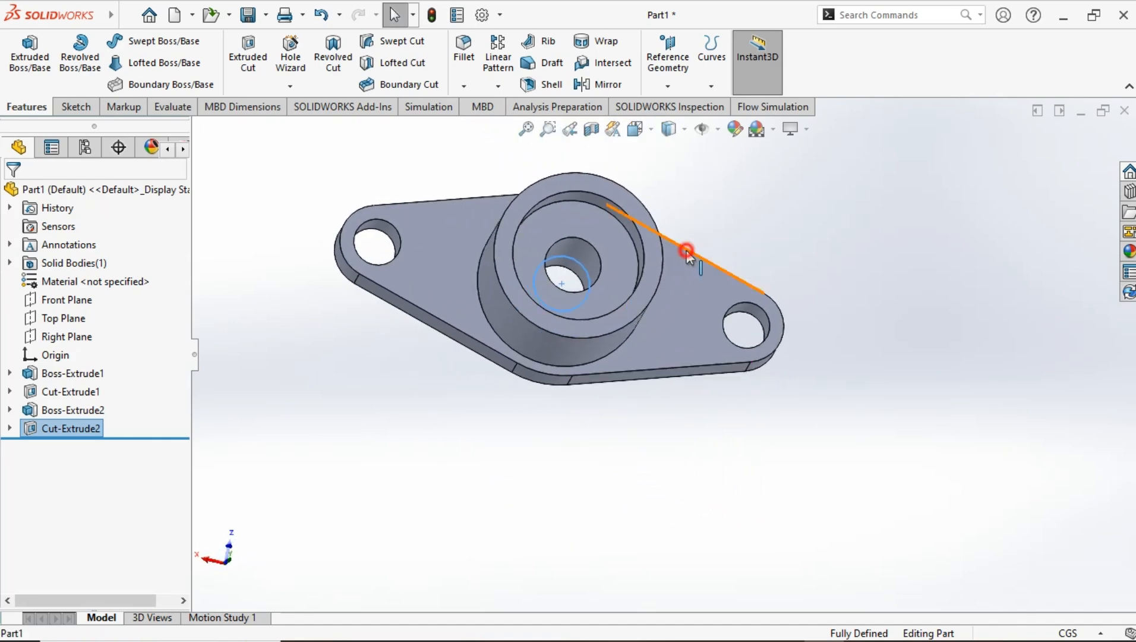
pyautogui.click(766, 223)
pyautogui.moveTo(767, 295); pyautogui.dragTo(702, 195, button='middle')
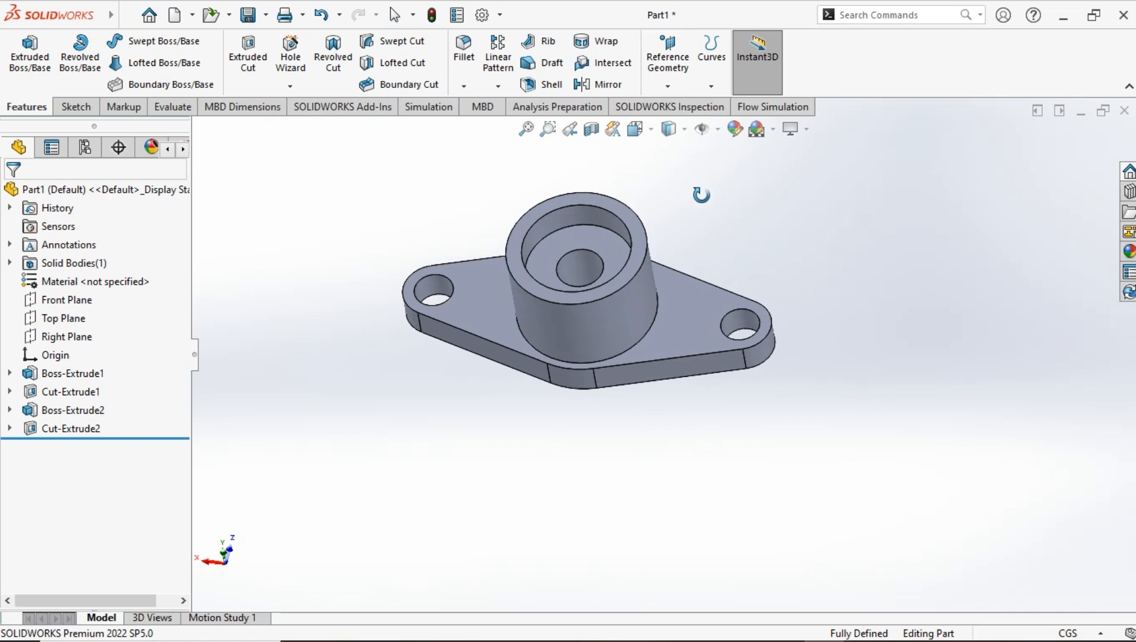
# Step: Try to apply a dark gray color to all the window-selected geometry of the part
pyautogui.moveTo(856, 196); pyautogui.dragTo(343, 400)
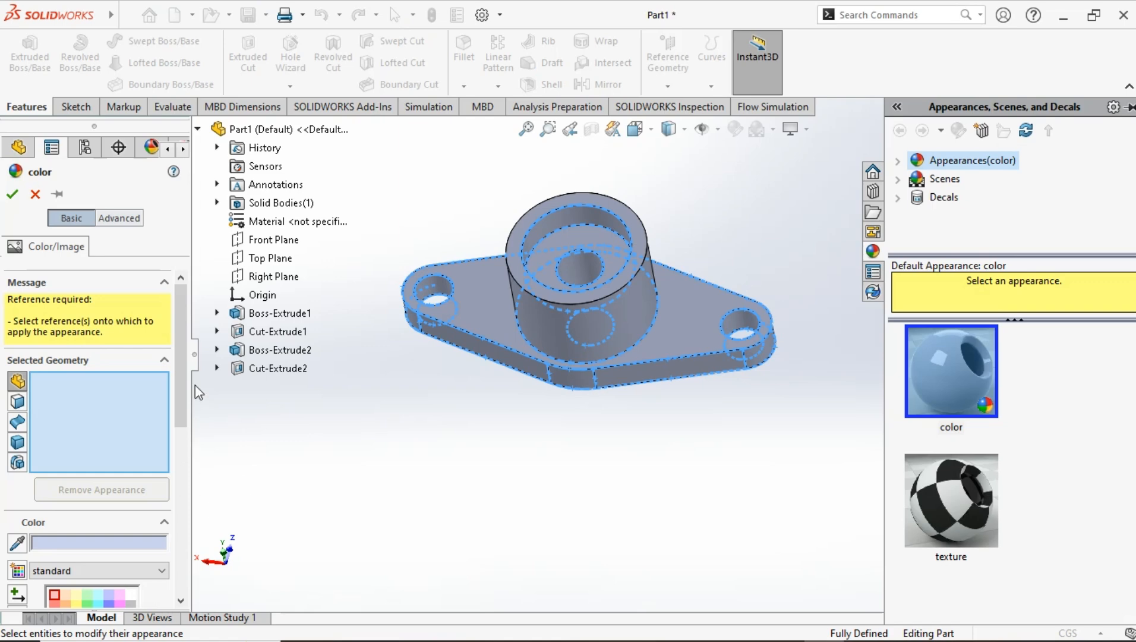
pyautogui.moveTo(181, 397); pyautogui.dragTo(182, 433)
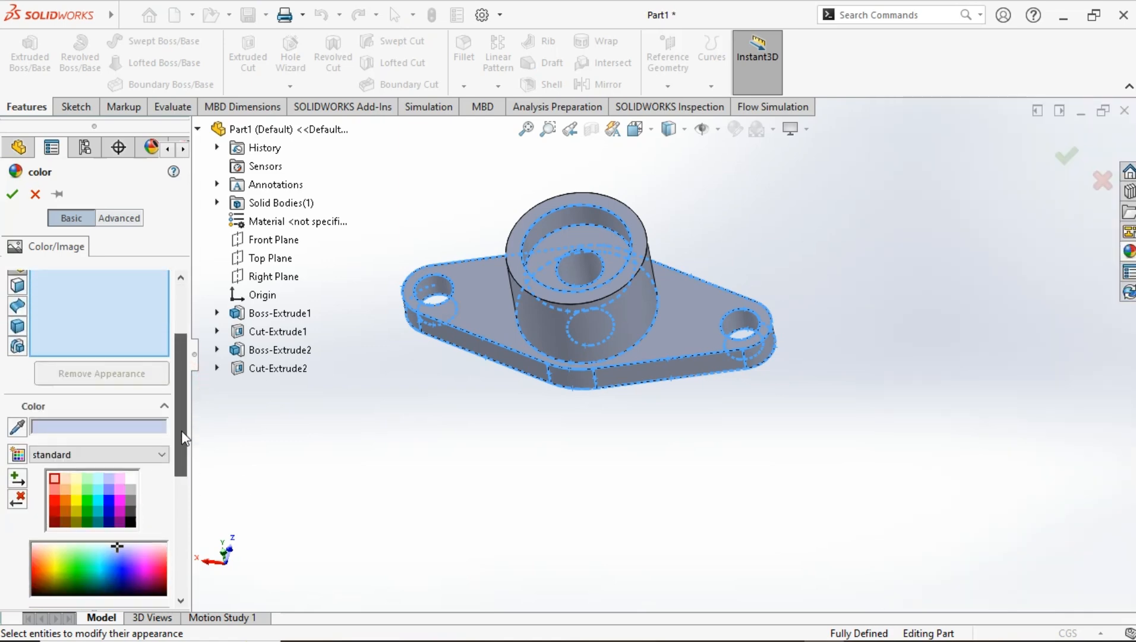
pyautogui.click(132, 511)
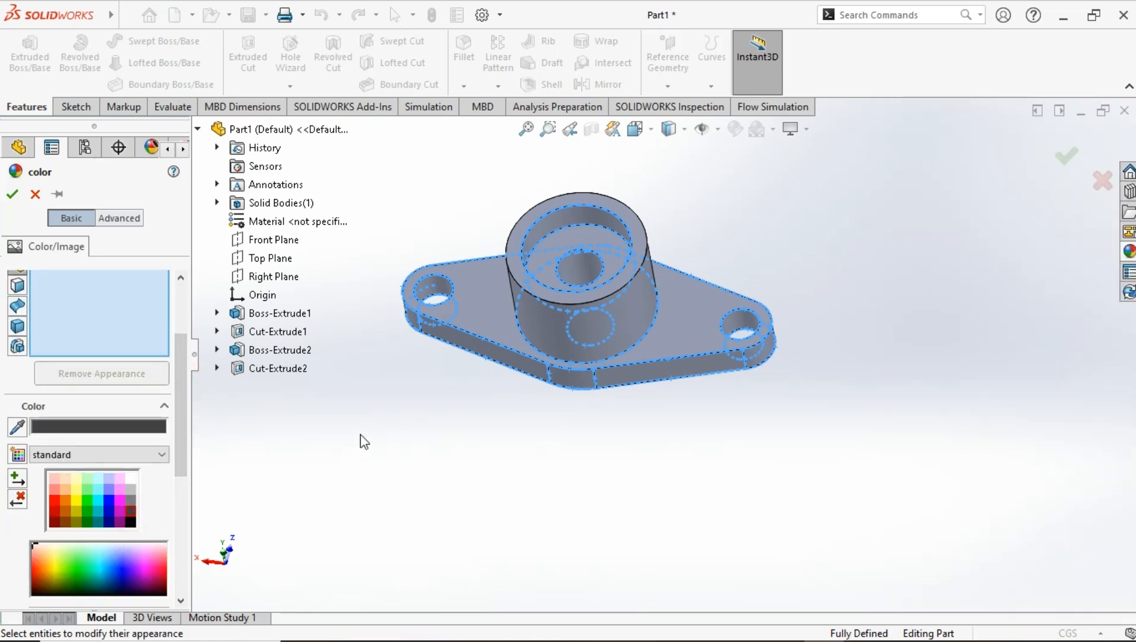
pyautogui.click(12, 193)
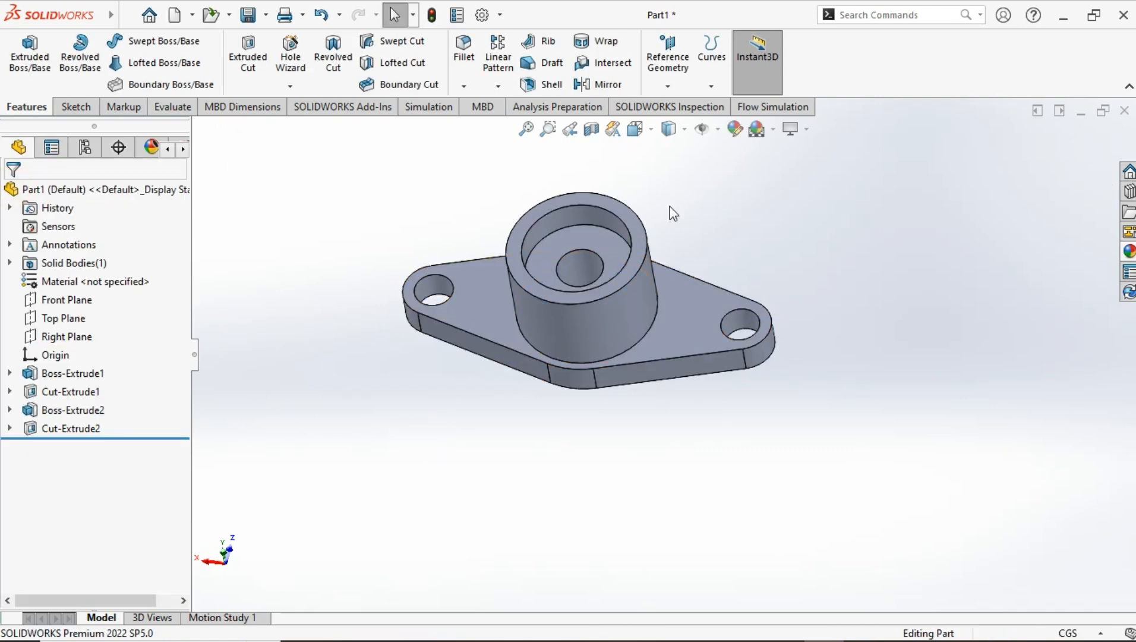
# Step: Apply a black color appearance from the standard swatches to the whole part
pyautogui.click(735, 129)
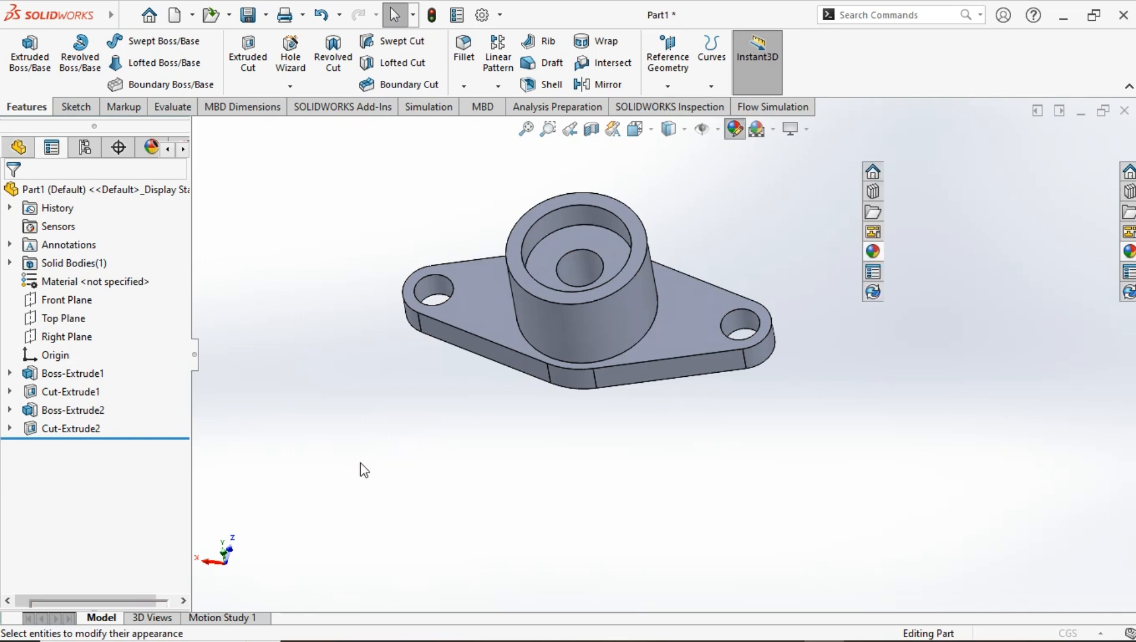
pyautogui.click(121, 548)
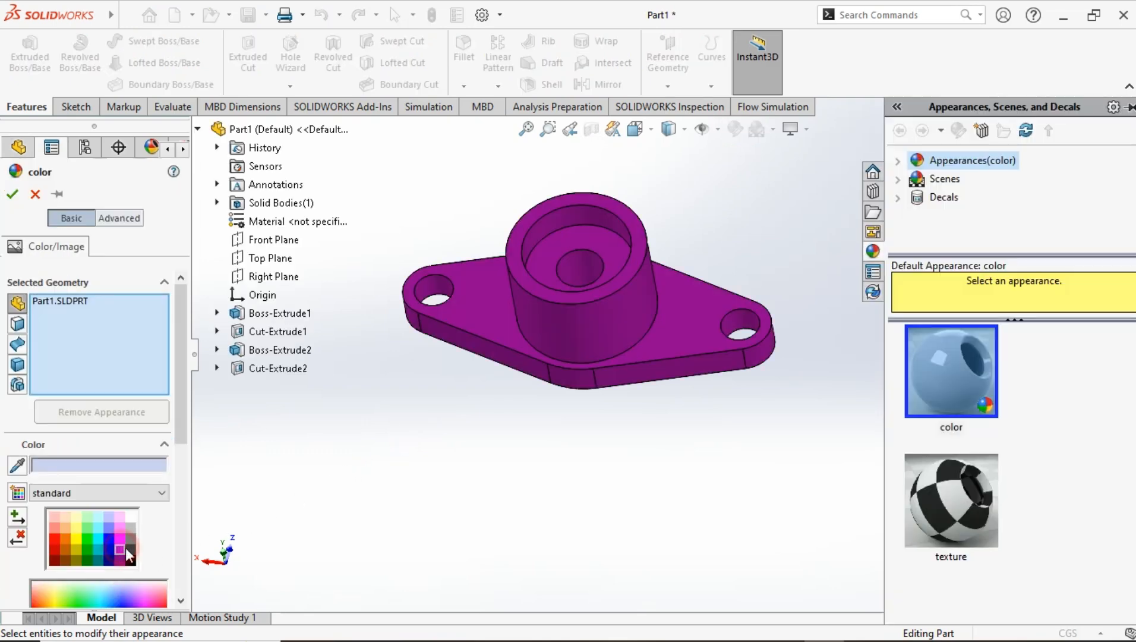
pyautogui.click(130, 559)
pyautogui.click(13, 193)
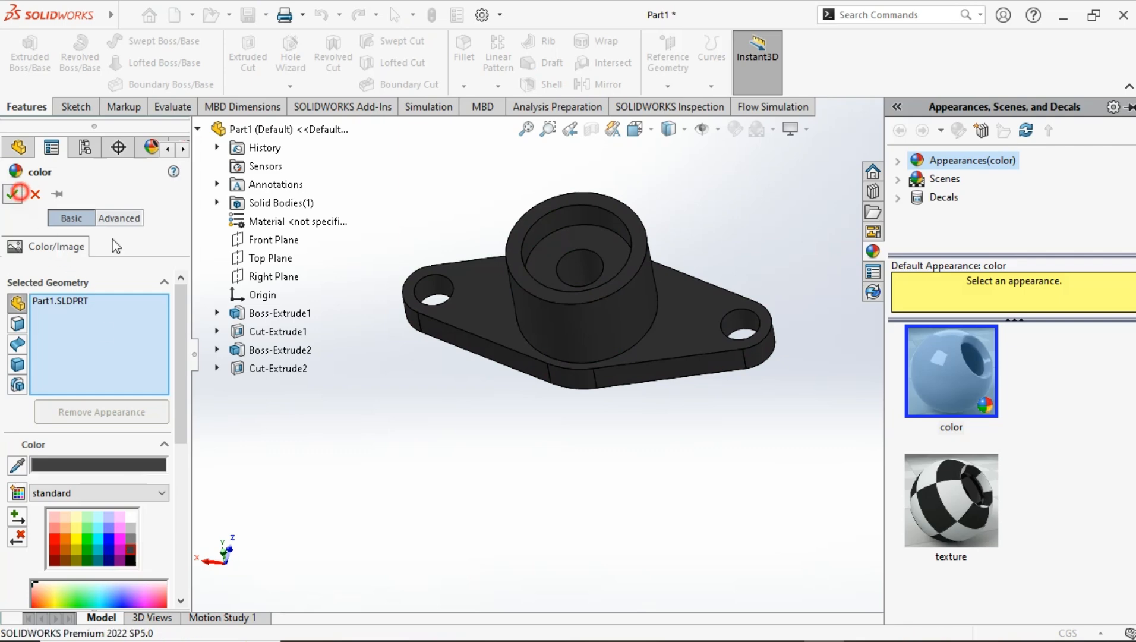
pyautogui.click(458, 421)
# Step: Color the inner faces of both lug holes and the central bore red
pyautogui.click(437, 292)
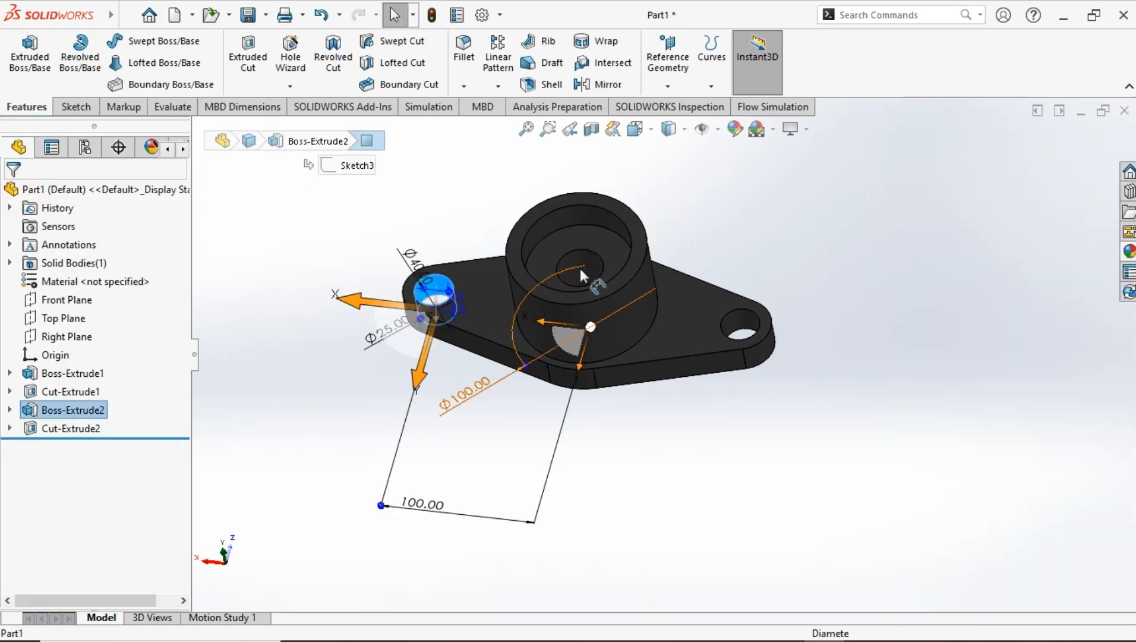
pyautogui.keyDown('ctrl'); pyautogui.click(586, 274); pyautogui.keyUp('ctrl')
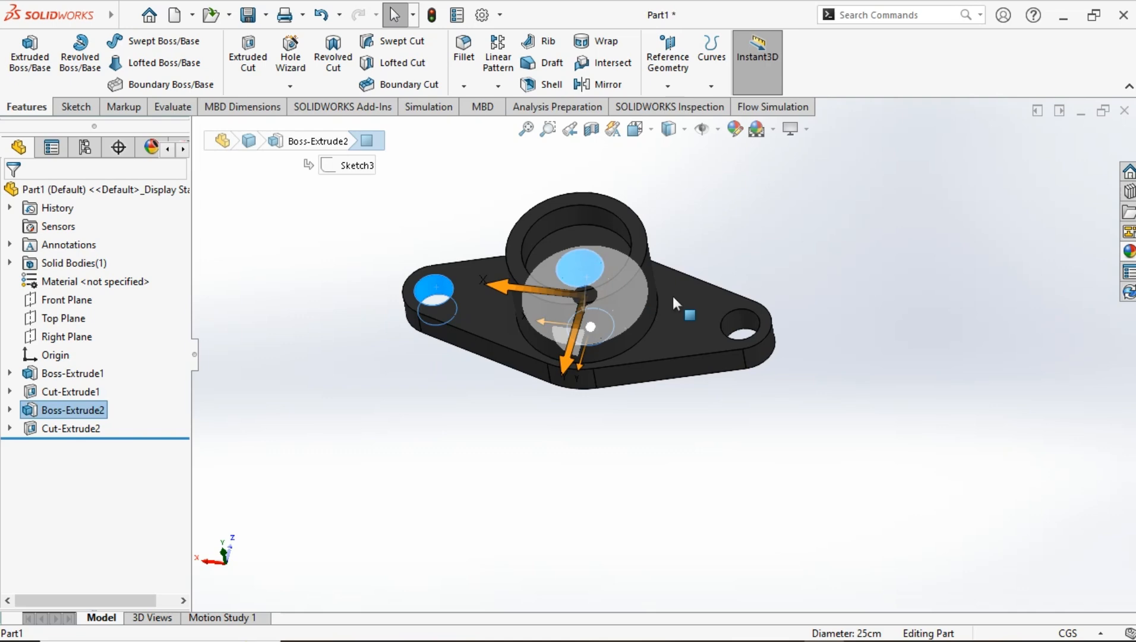
pyautogui.keyDown('ctrl'); pyautogui.click(740, 327); pyautogui.keyUp('ctrl')
pyautogui.click(735, 129)
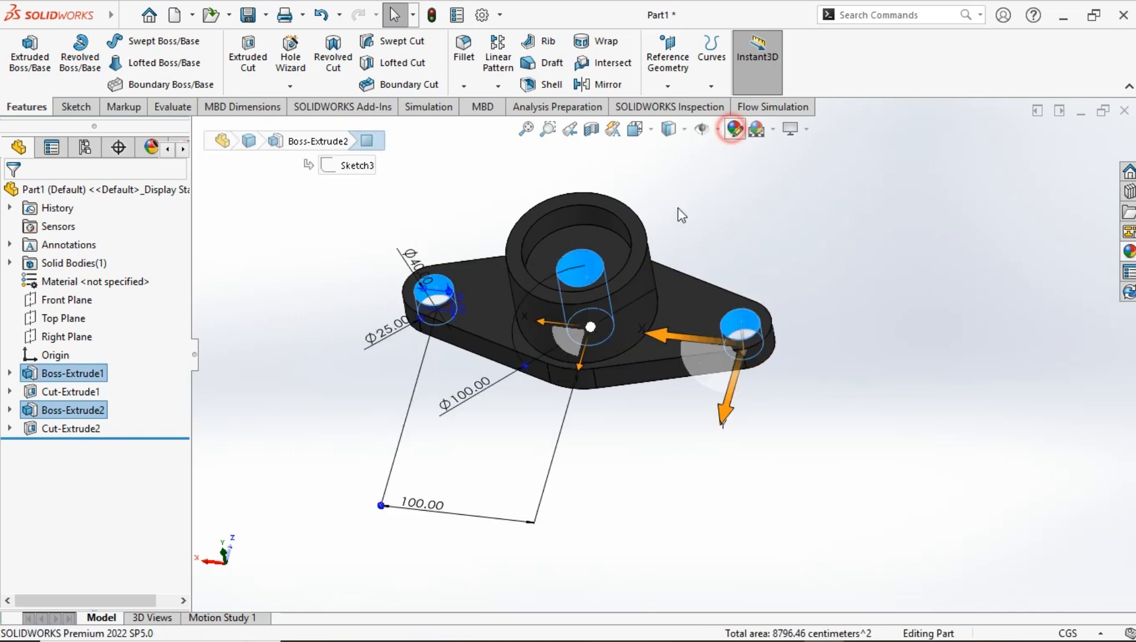
pyautogui.click(427, 420)
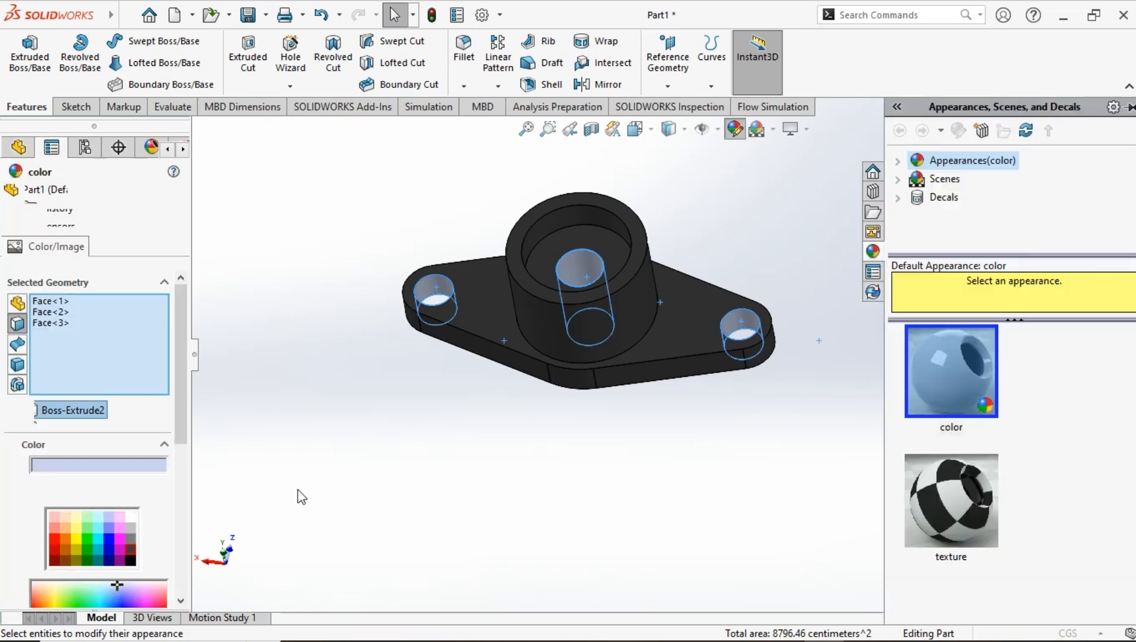
pyautogui.click(54, 548)
pyautogui.click(15, 194)
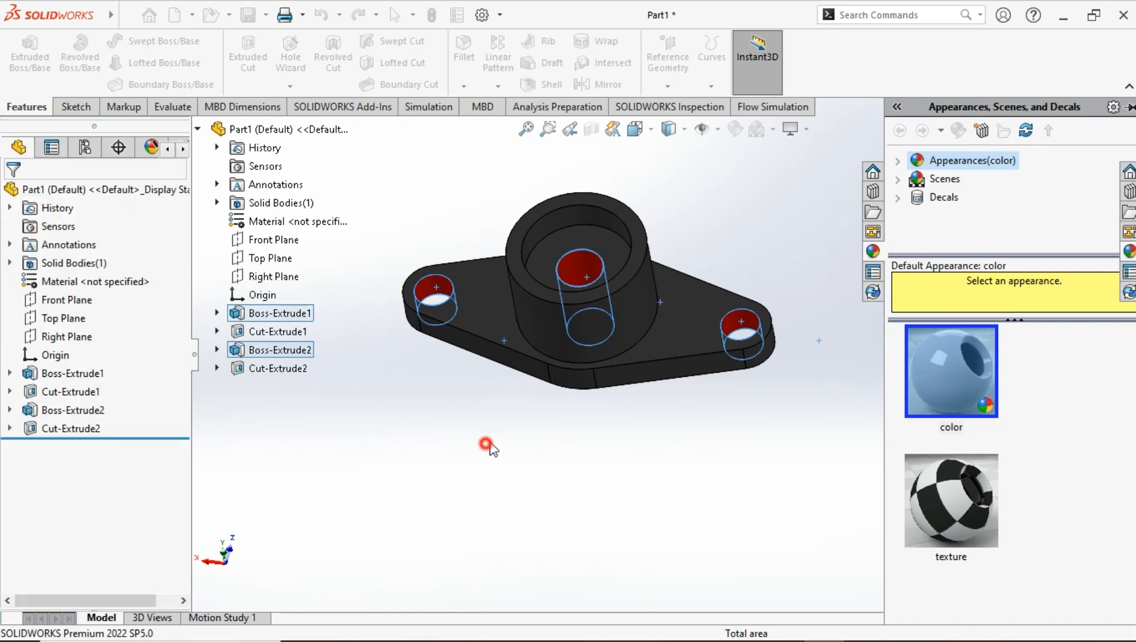
# Step: Color the floor and inner wall of the cylinder's upper recess medium gray
pyautogui.click(599, 244)
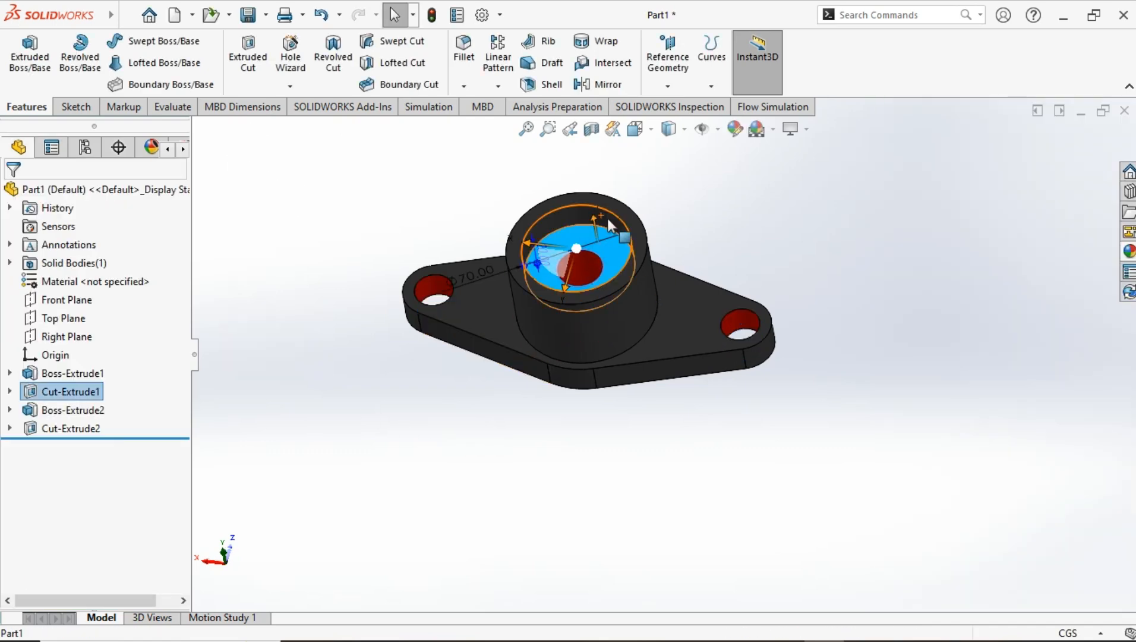
pyautogui.keyDown('ctrl'); pyautogui.click(607, 219); pyautogui.keyUp('ctrl')
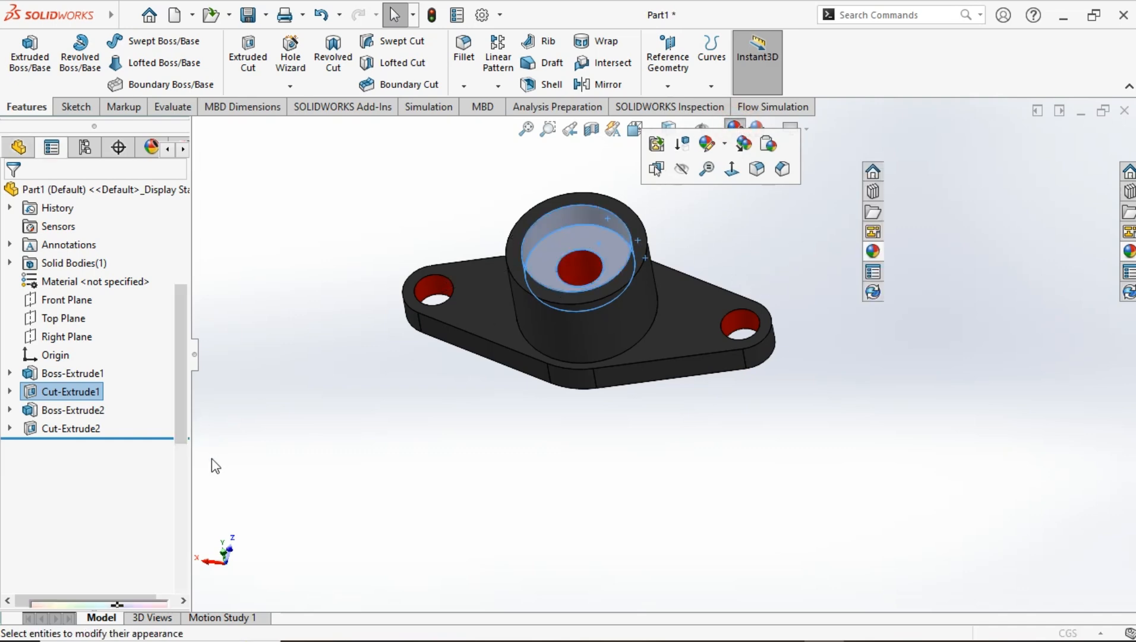
pyautogui.click(131, 540)
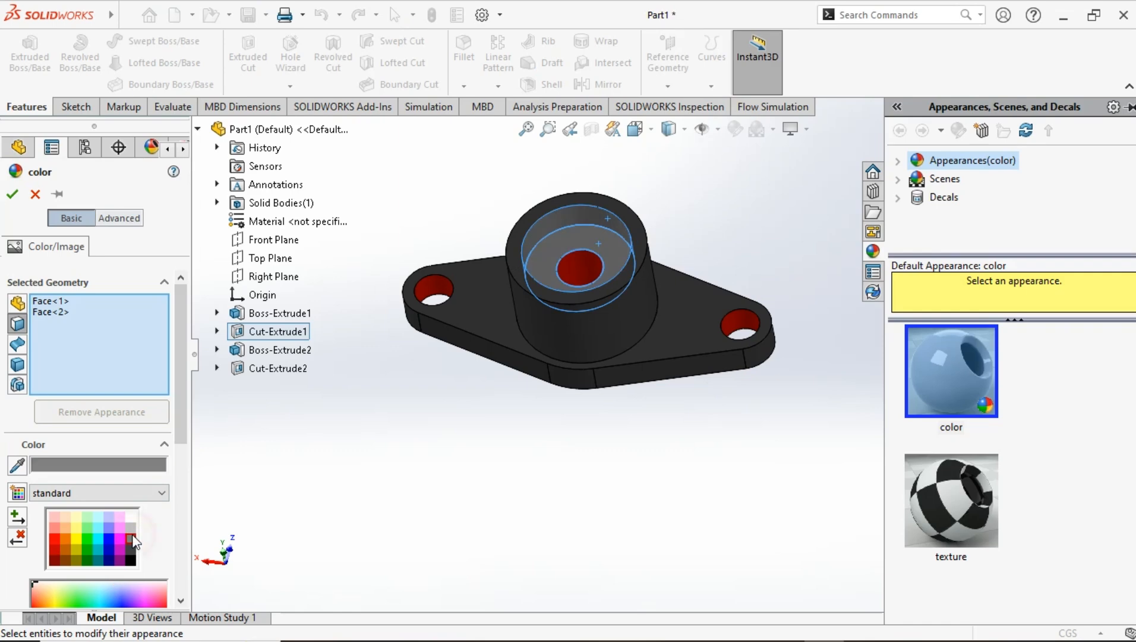
pyautogui.click(12, 194)
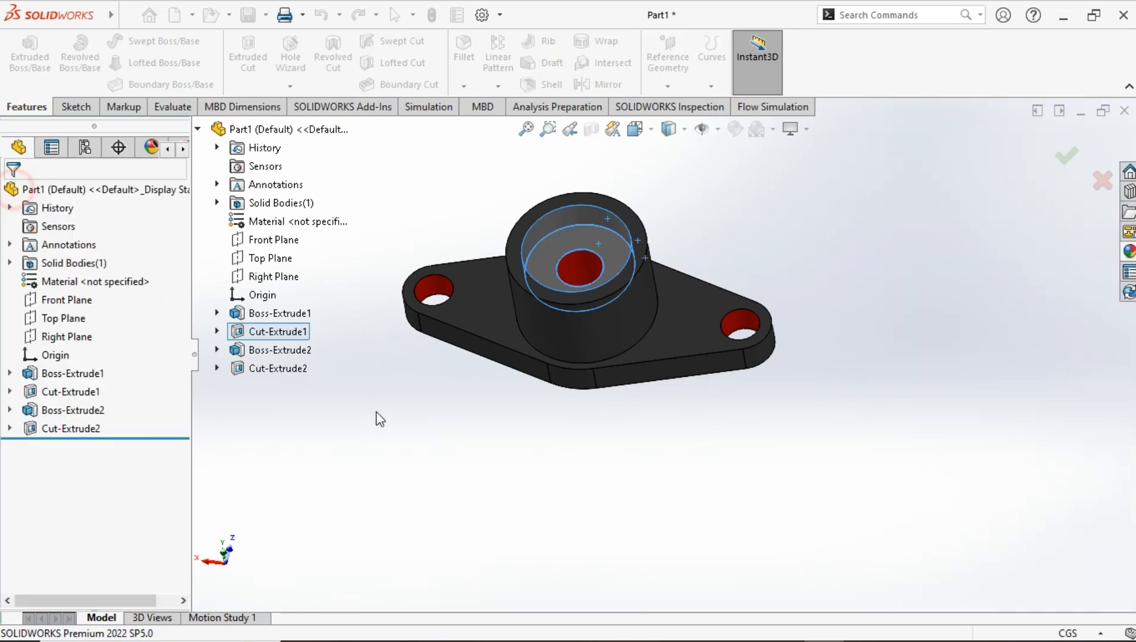
pyautogui.moveTo(444, 406); pyautogui.dragTo(425, 438, button='middle')
pyautogui.moveTo(360, 227); pyautogui.dragTo(321, 259, button='middle')
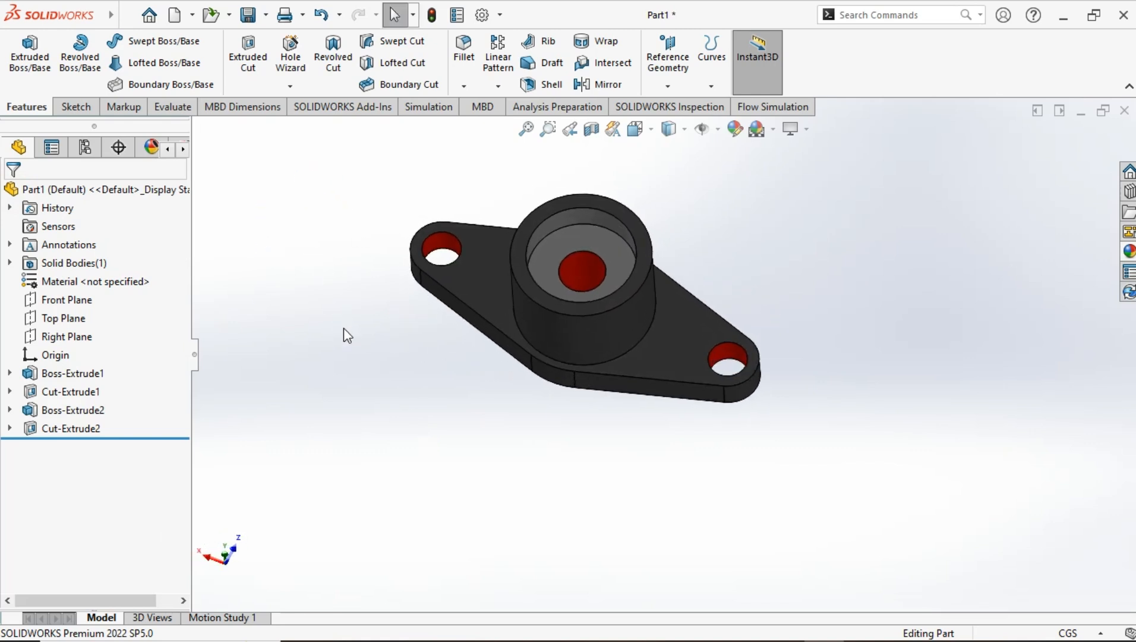